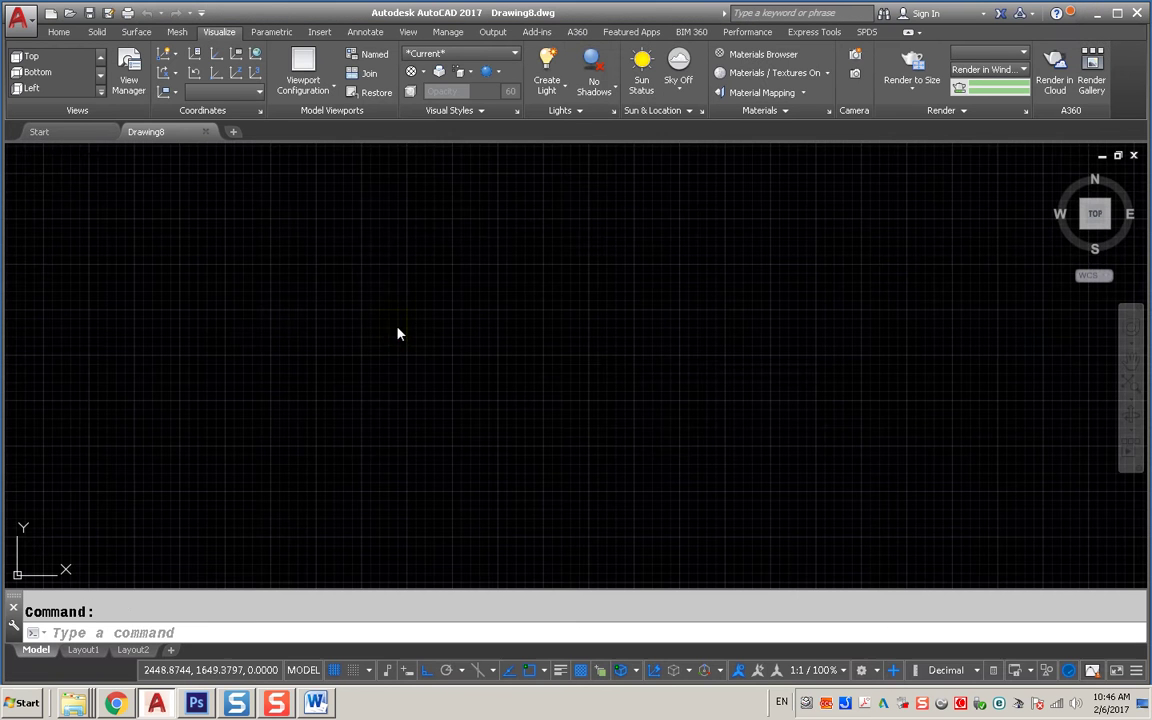
With Ortho on, draw a 150-unit horizontal line and a 30-unit vertical line, then zoom in.
click(60, 33)
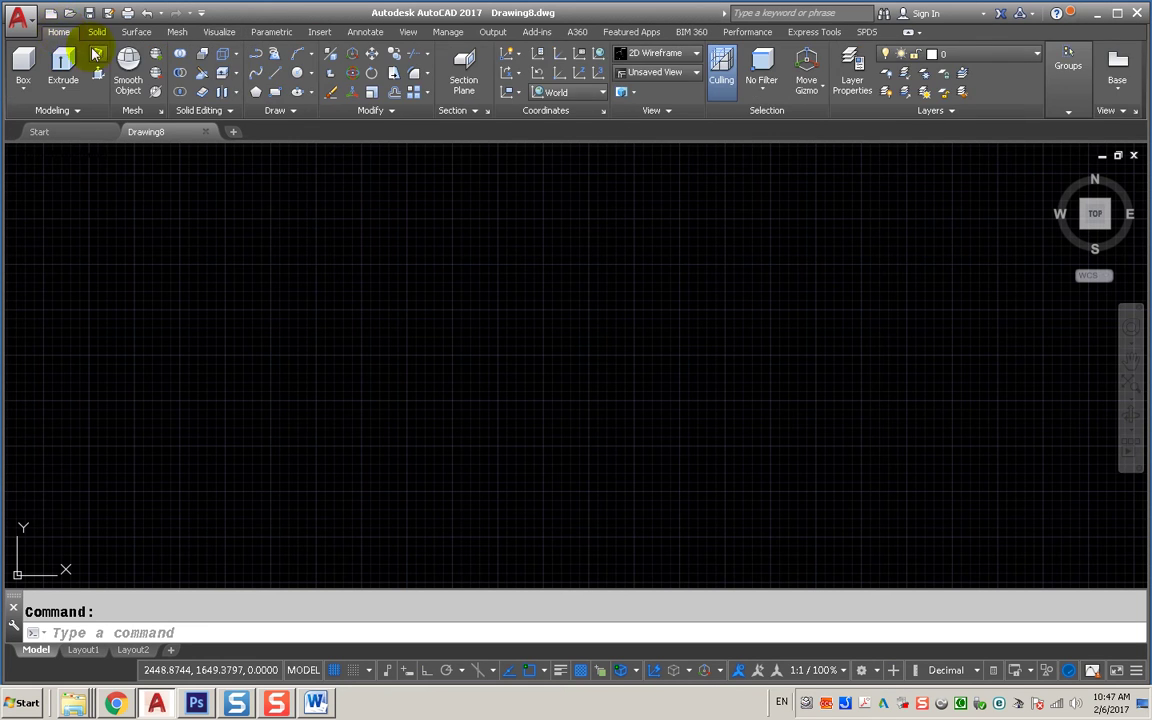
click(256, 73)
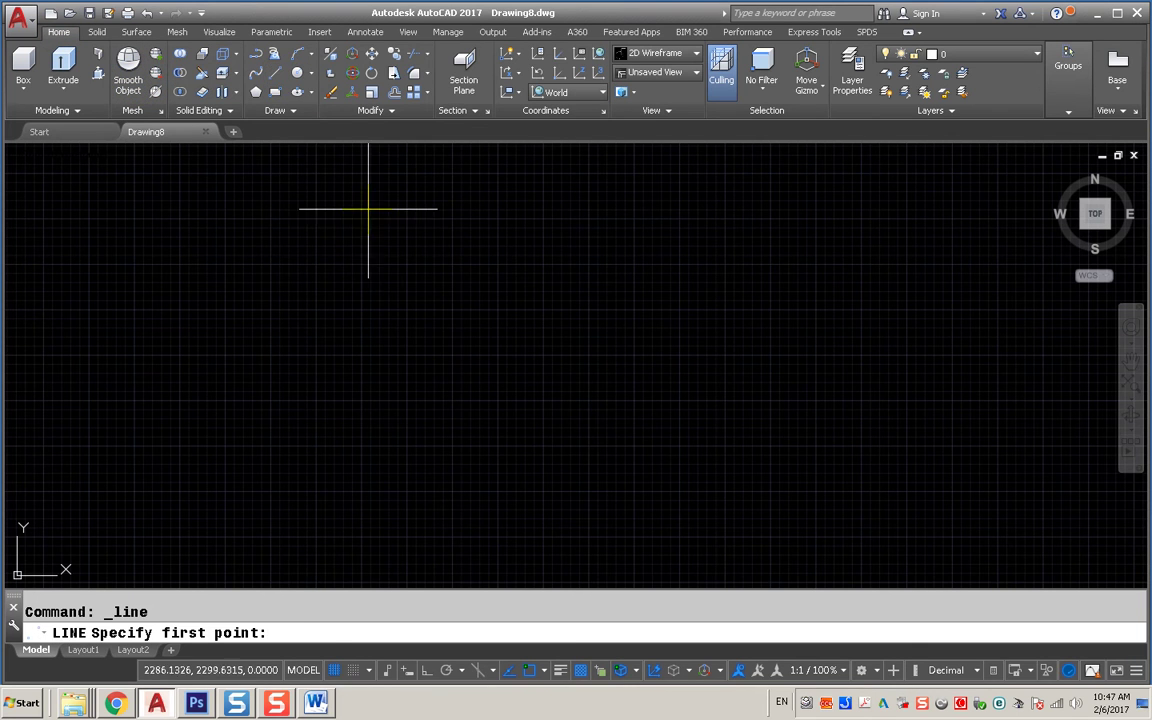
click(429, 340)
key(F8)
text(150)
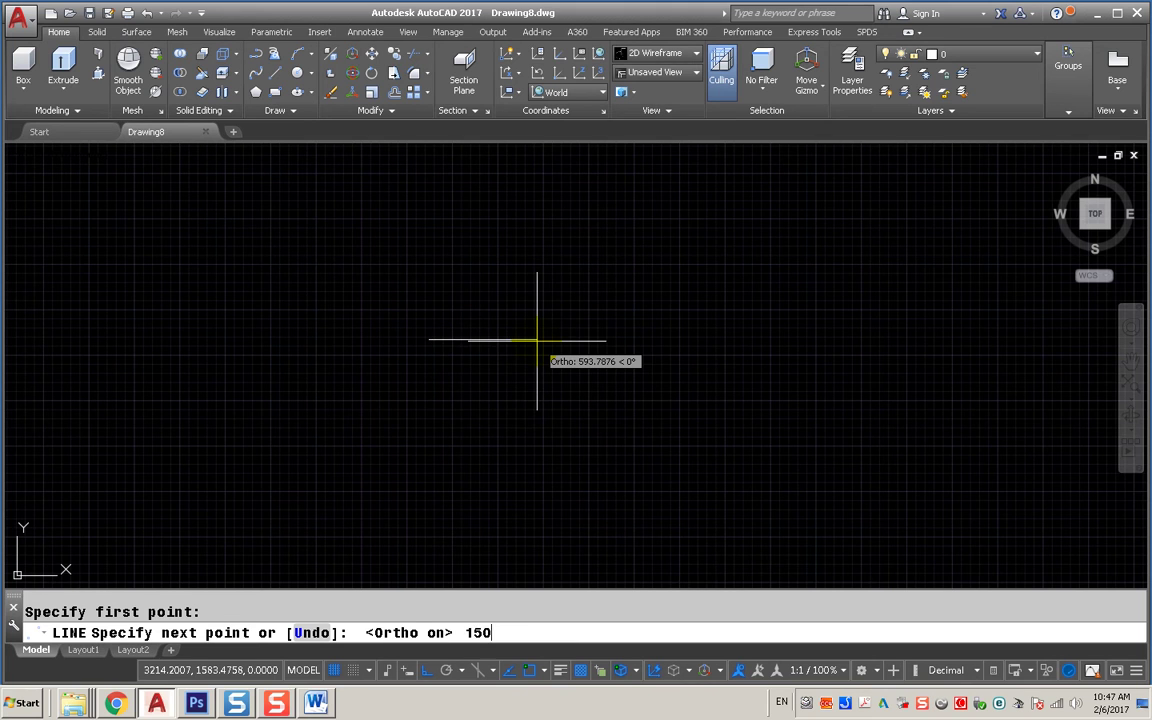
key(Return)
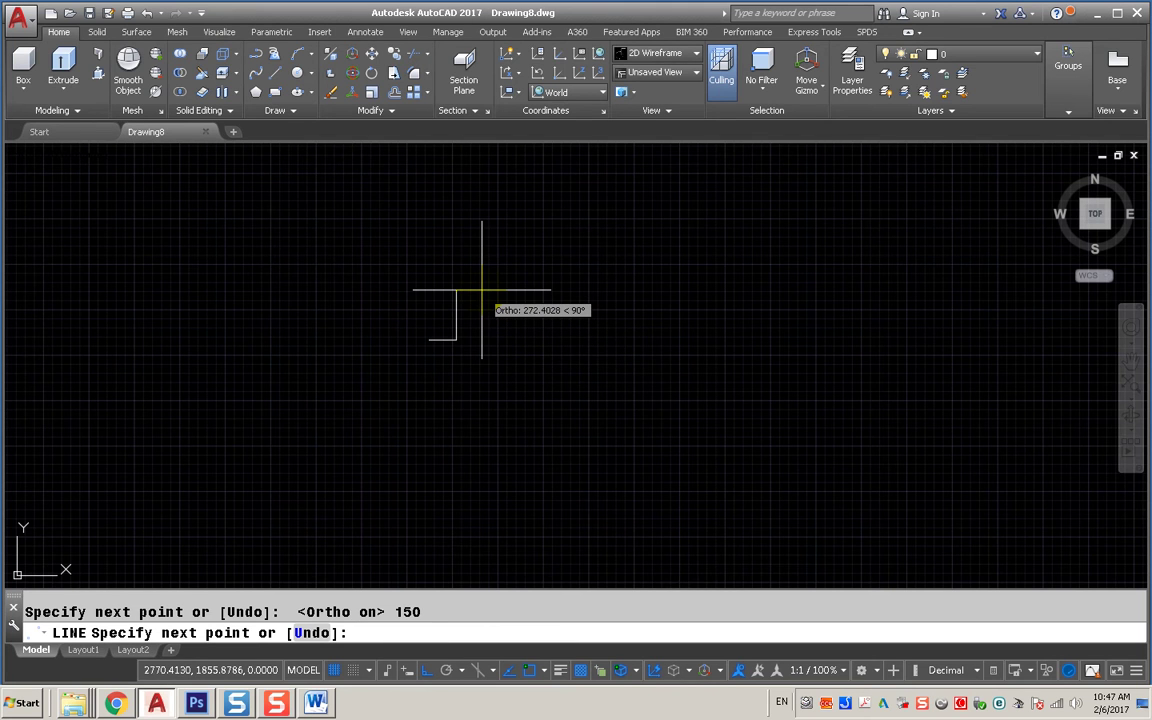
text(30)
key(Return)
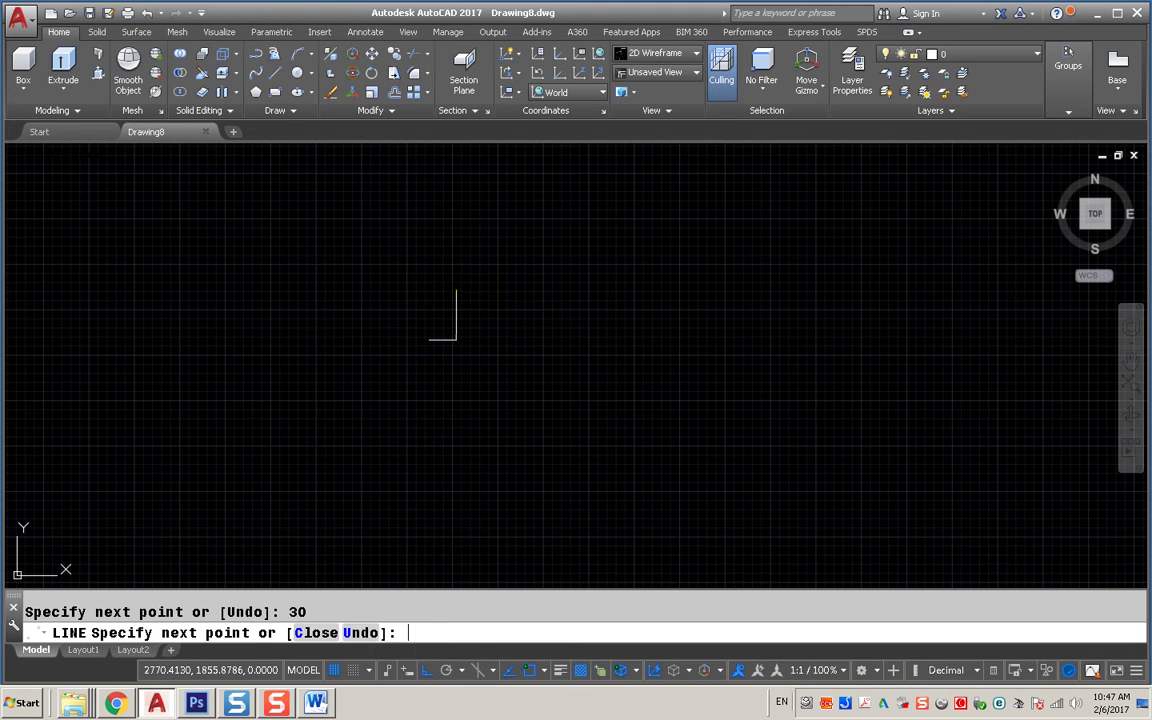
scroll(441, 332, up, 5)
scroll(441, 332, up, 2)
middle_drag(441, 332, 537, 316)
scroll(537, 330, up, 4)
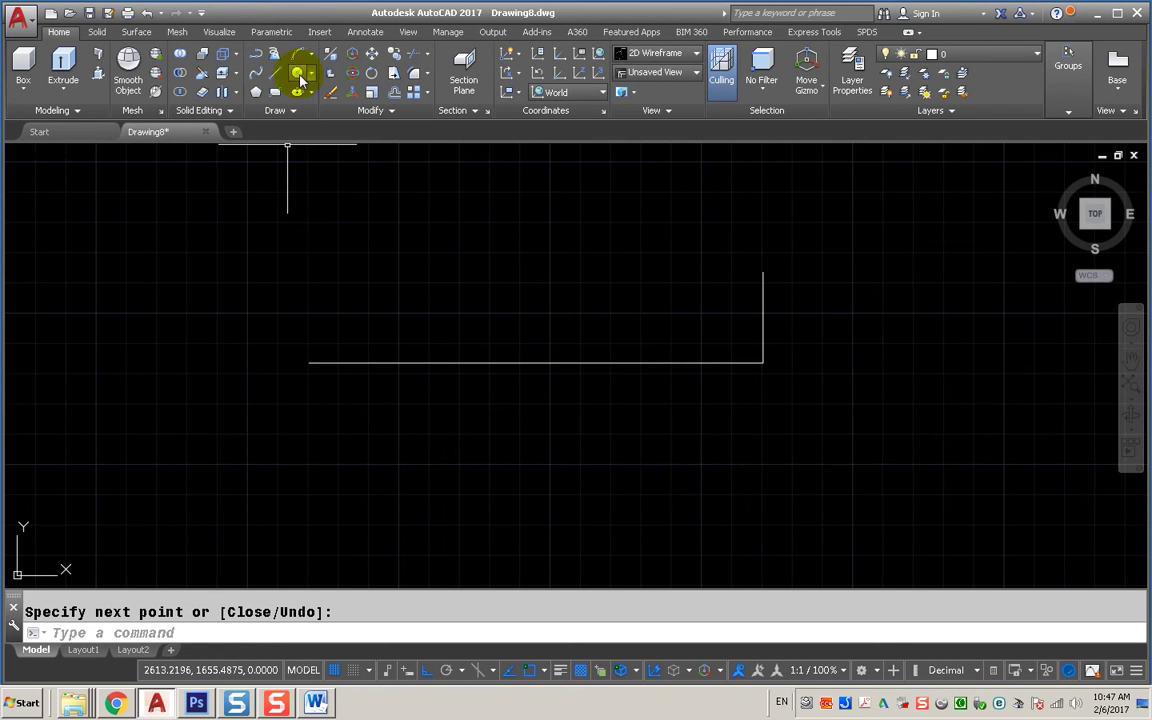
Draw a radius-50 circle centred on the horizontal line's left end.
click(297, 74)
click(309, 363)
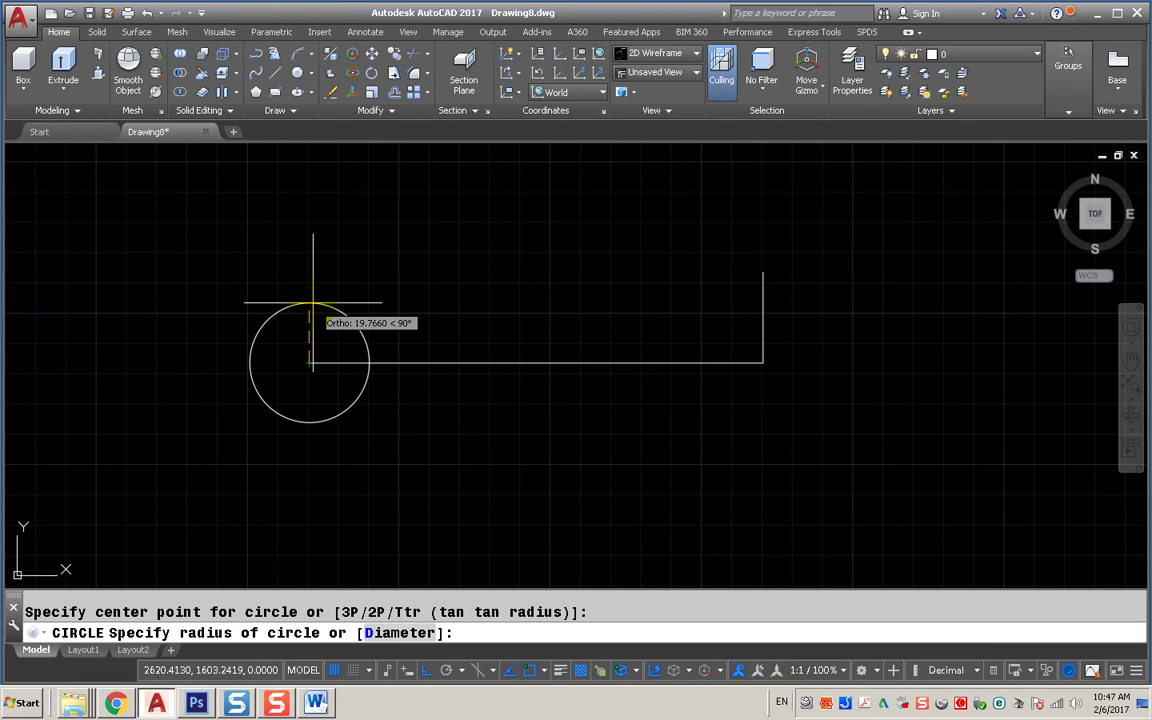
text(50)
key(Return)
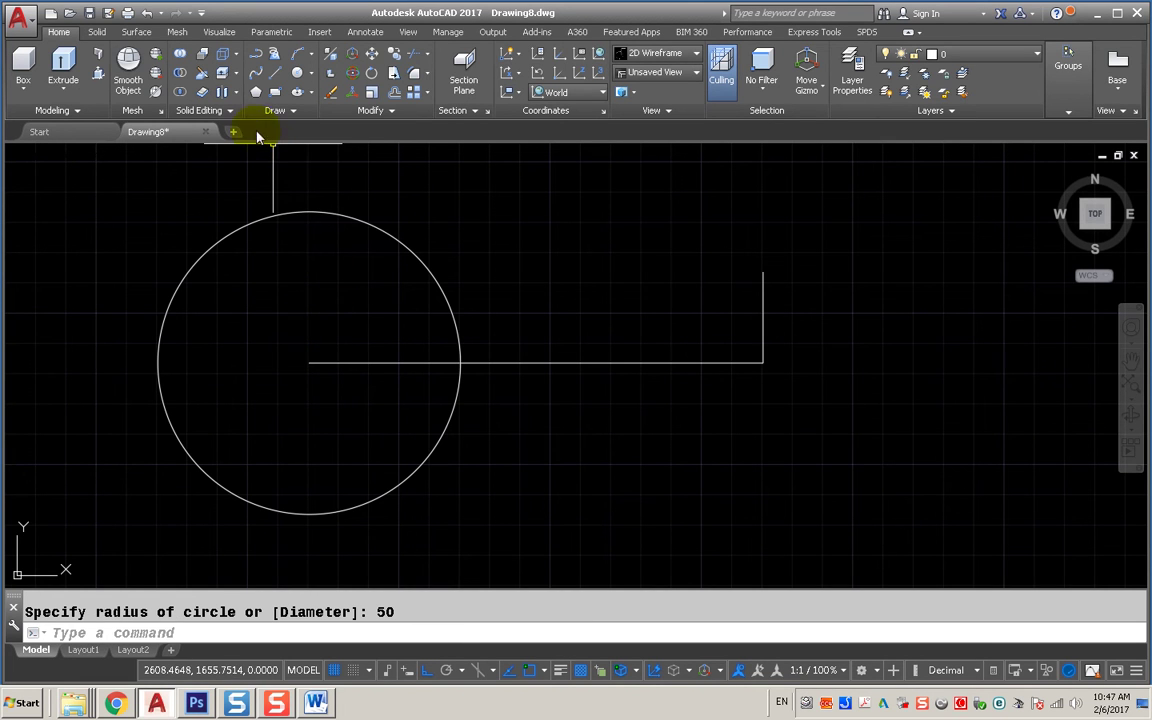
Draw a line from the vertical line's top, tangent to the circle.
click(273, 77)
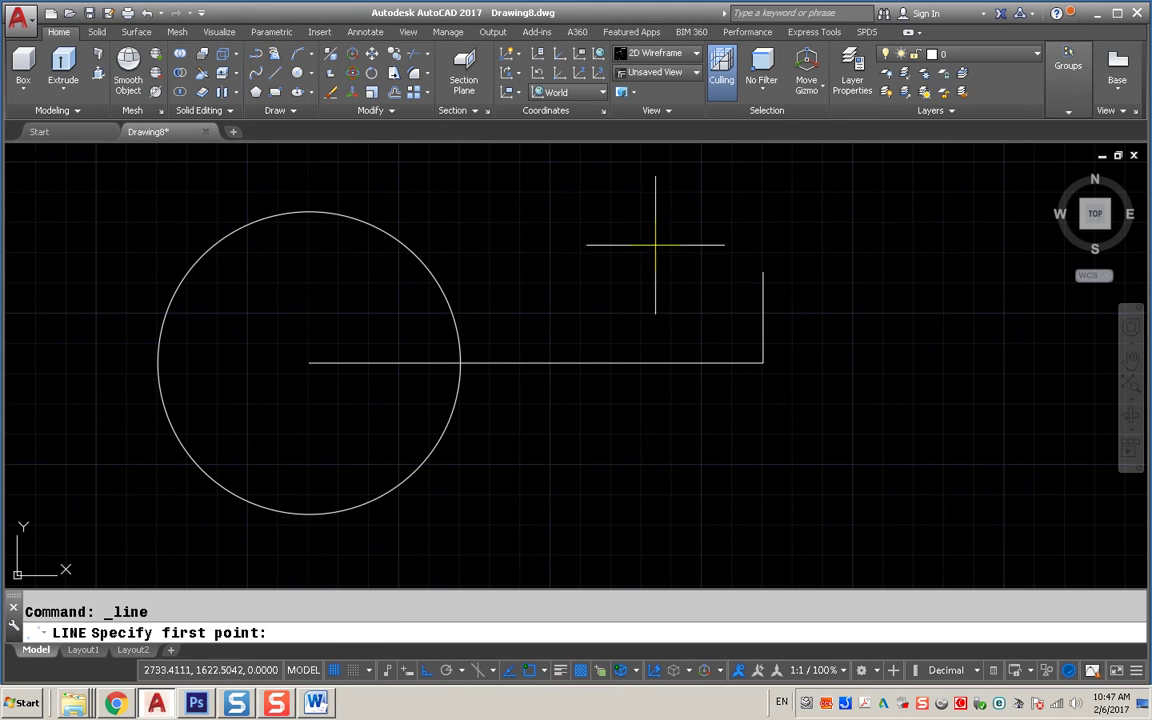
click(763, 272)
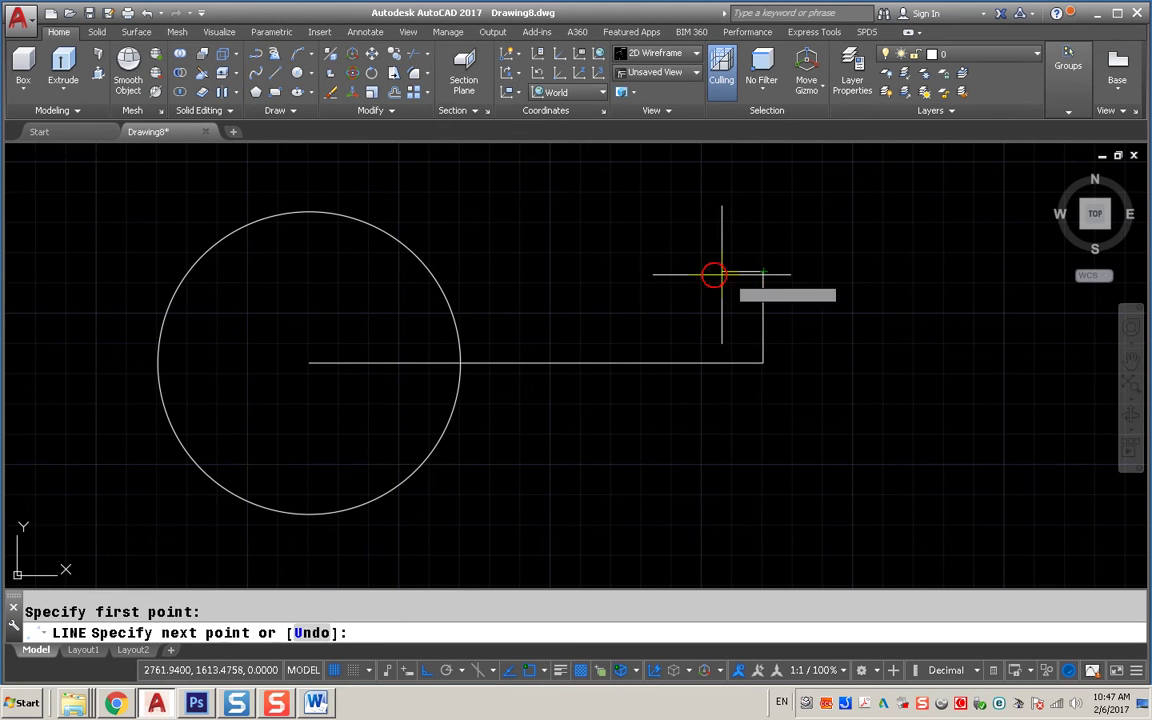
shift+right_click(649, 262)
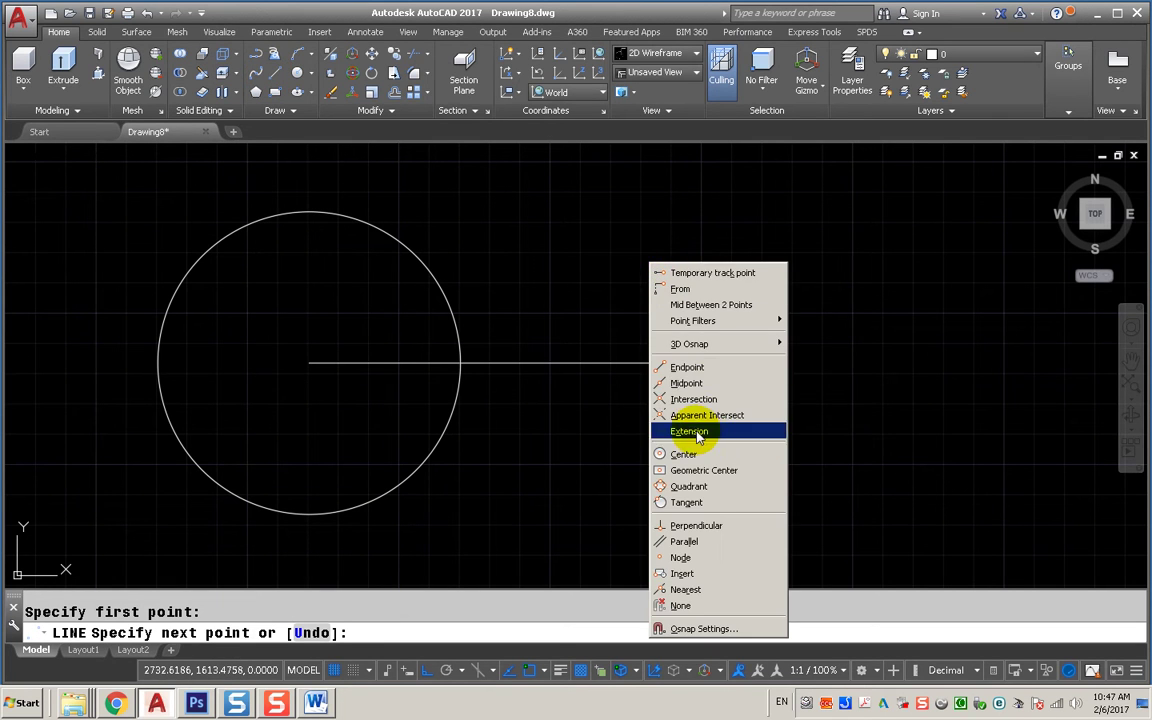
click(697, 503)
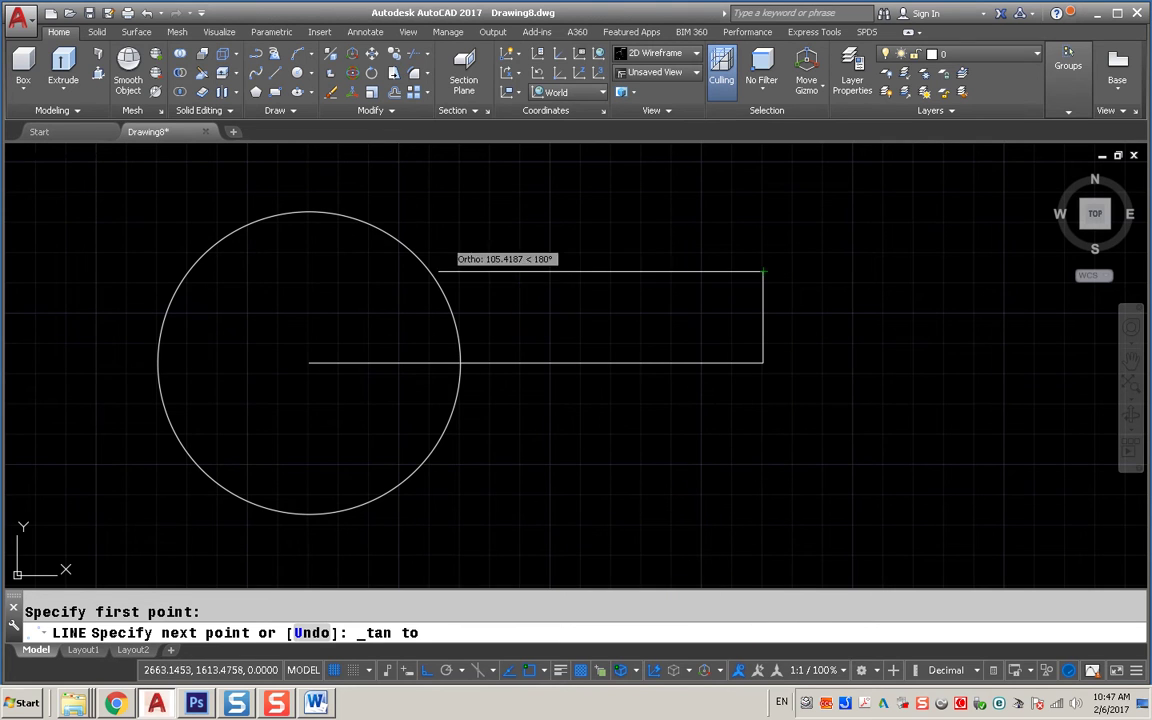
click(382, 203)
key(Return)
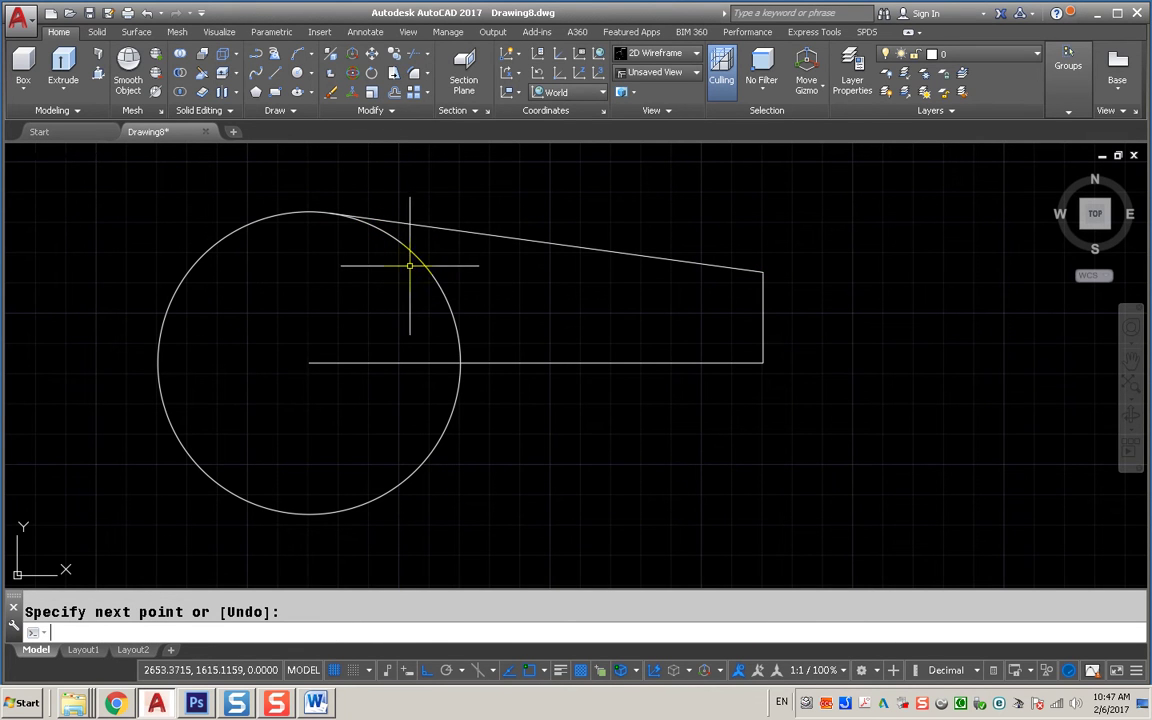
Offset the circle outward and the slanted line downward by 10.
click(400, 94)
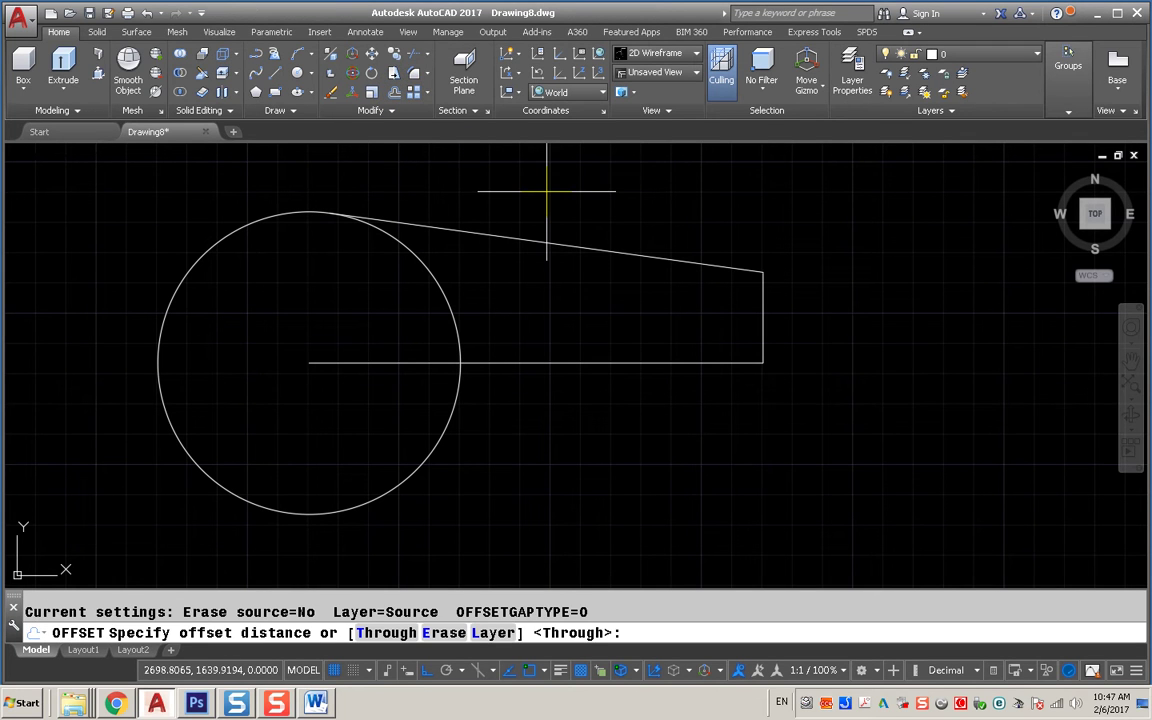
text(10)
key(Return)
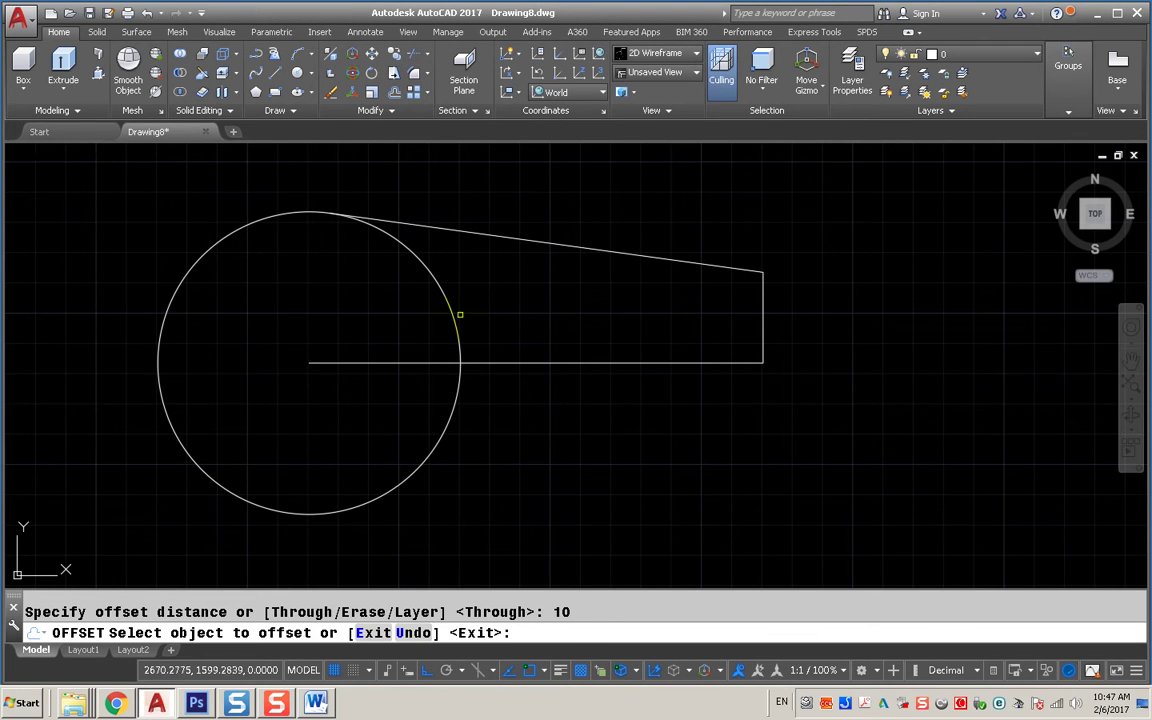
click(452, 317)
click(513, 279)
click(533, 242)
click(529, 283)
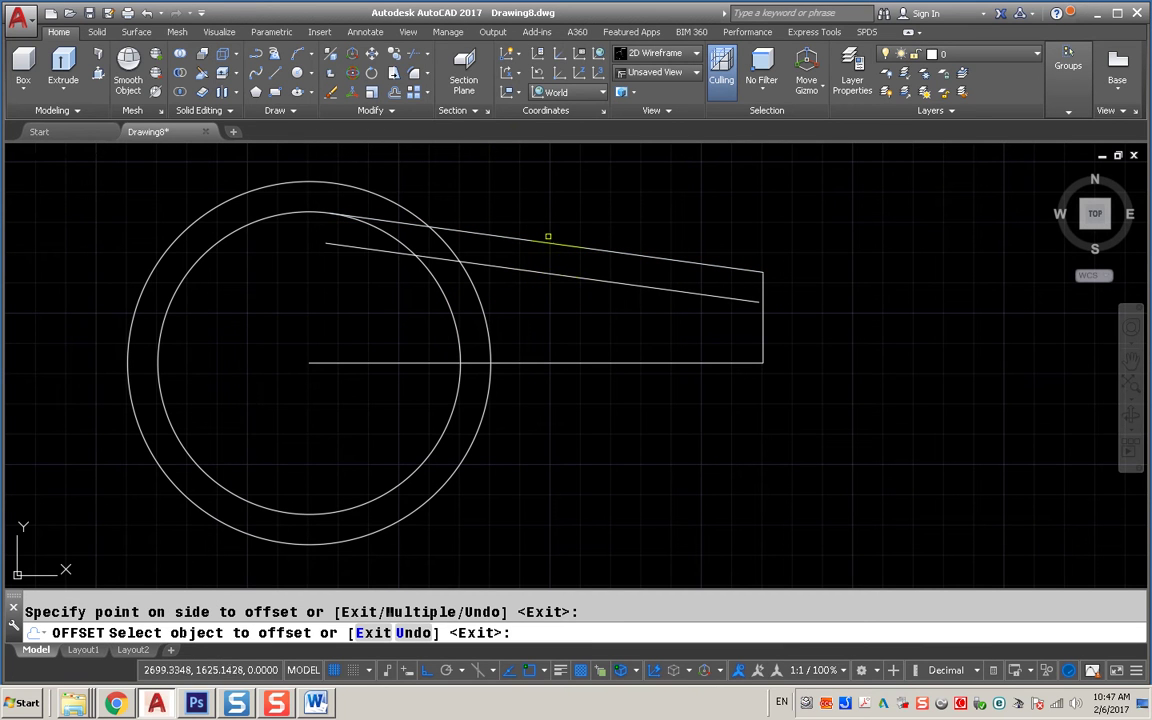
Offset the right vertical line inward by 25.
click(392, 91)
text(25)
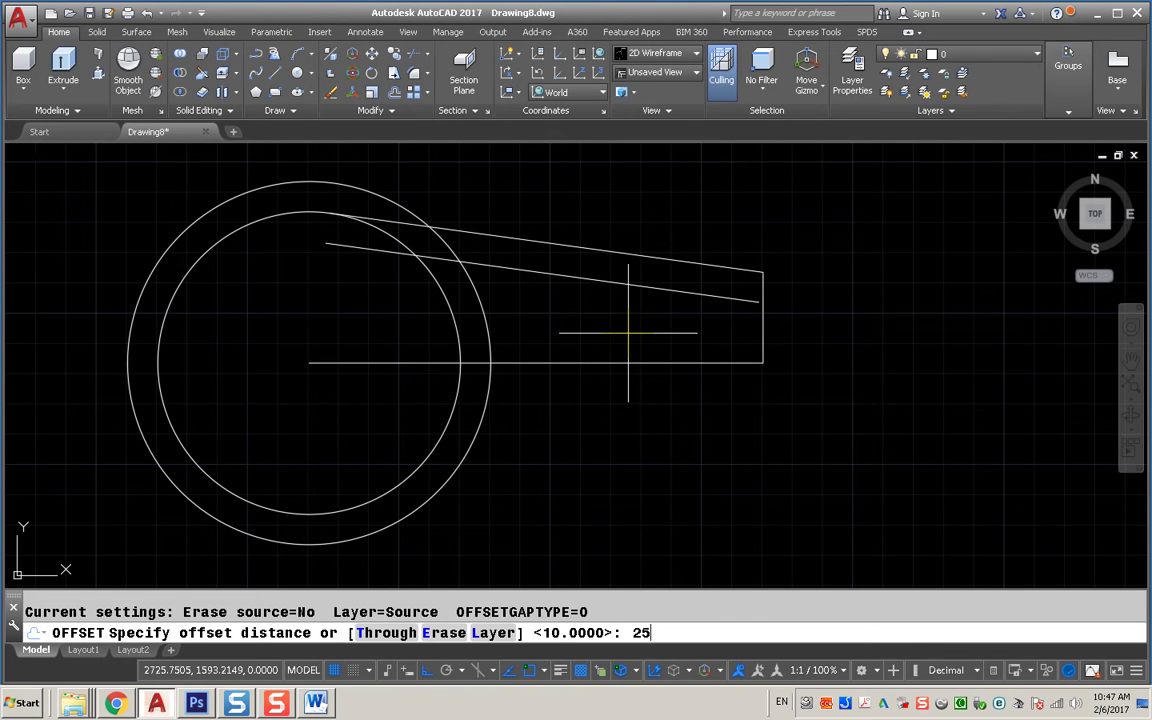
key(Return)
click(760, 340)
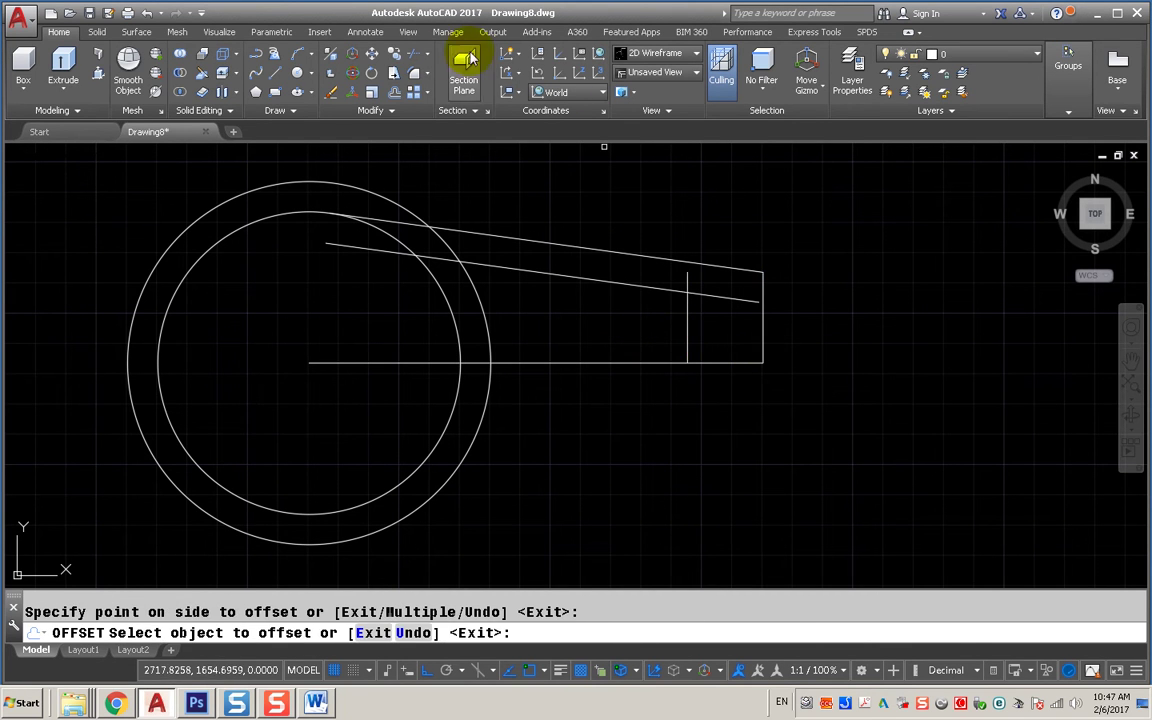
Trim away the outer circle's large left arc using all objects as cutting edges.
click(415, 60)
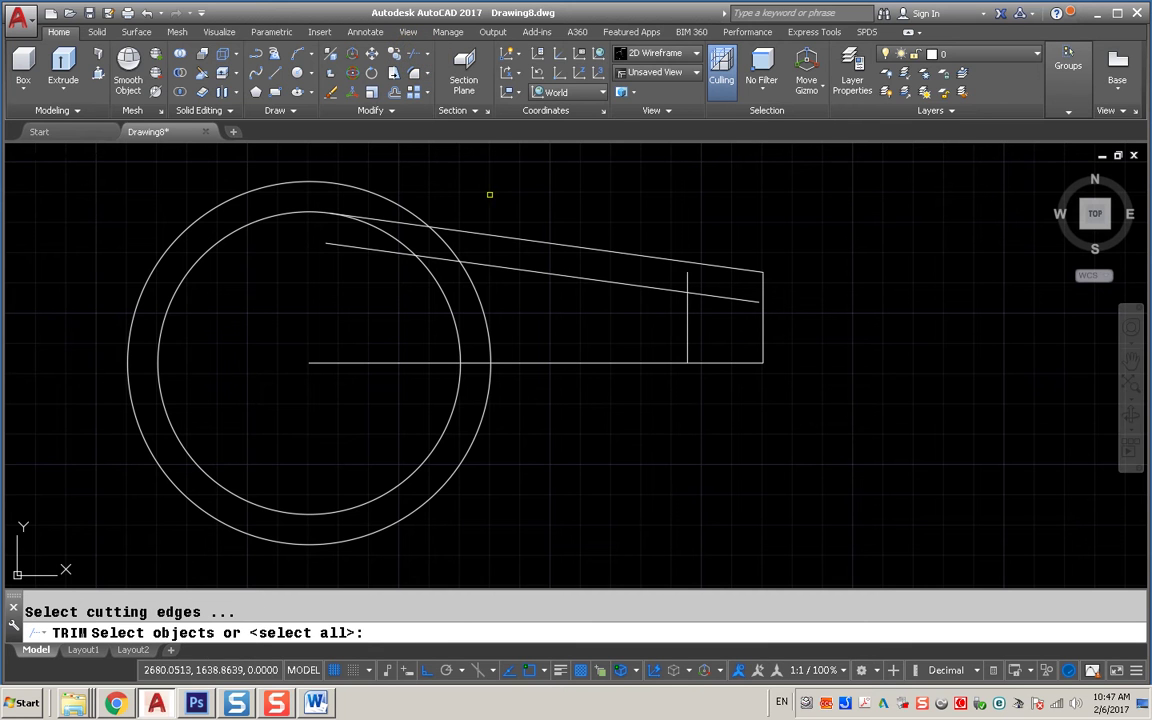
key(Return)
click(411, 205)
key(Return)
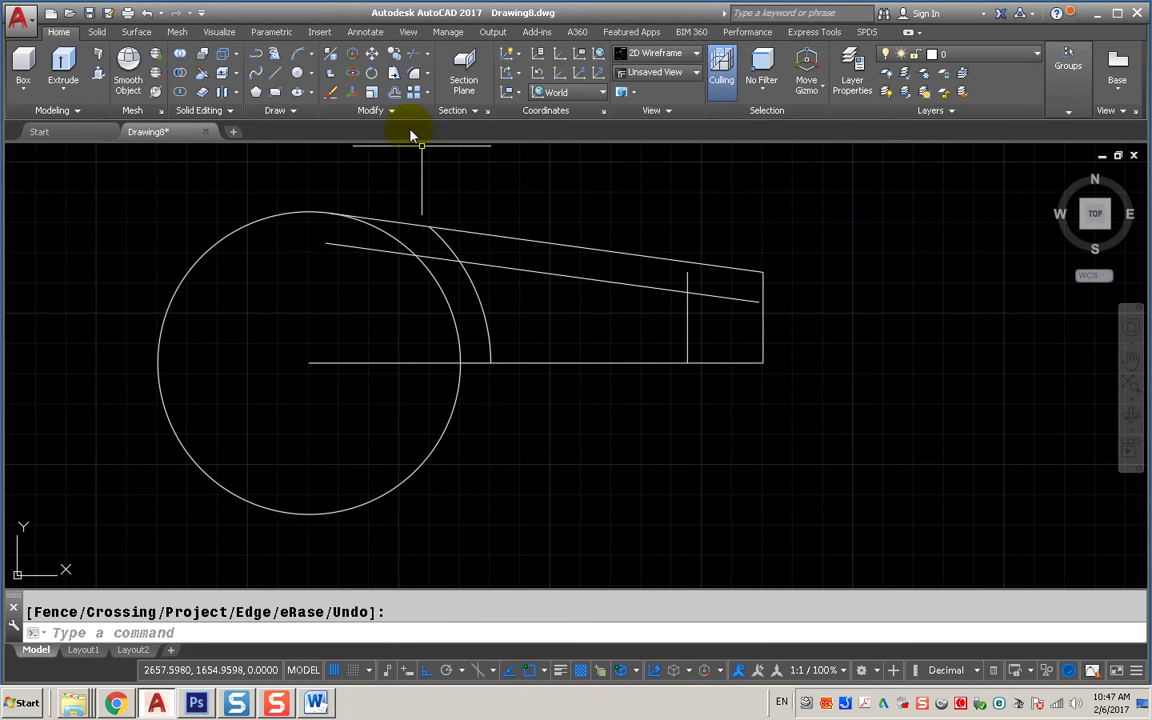
Fillet the arc-to-slanted-line and slanted-to-vertical-line slot corners with radius 5.
click(424, 73)
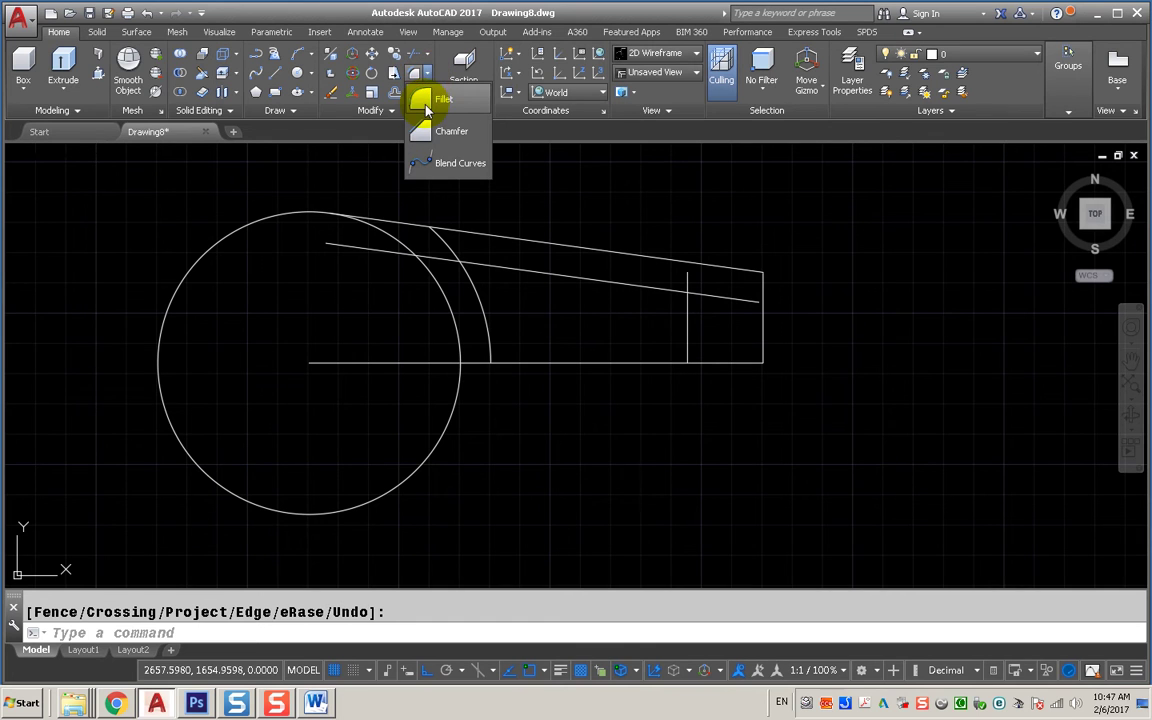
click(426, 104)
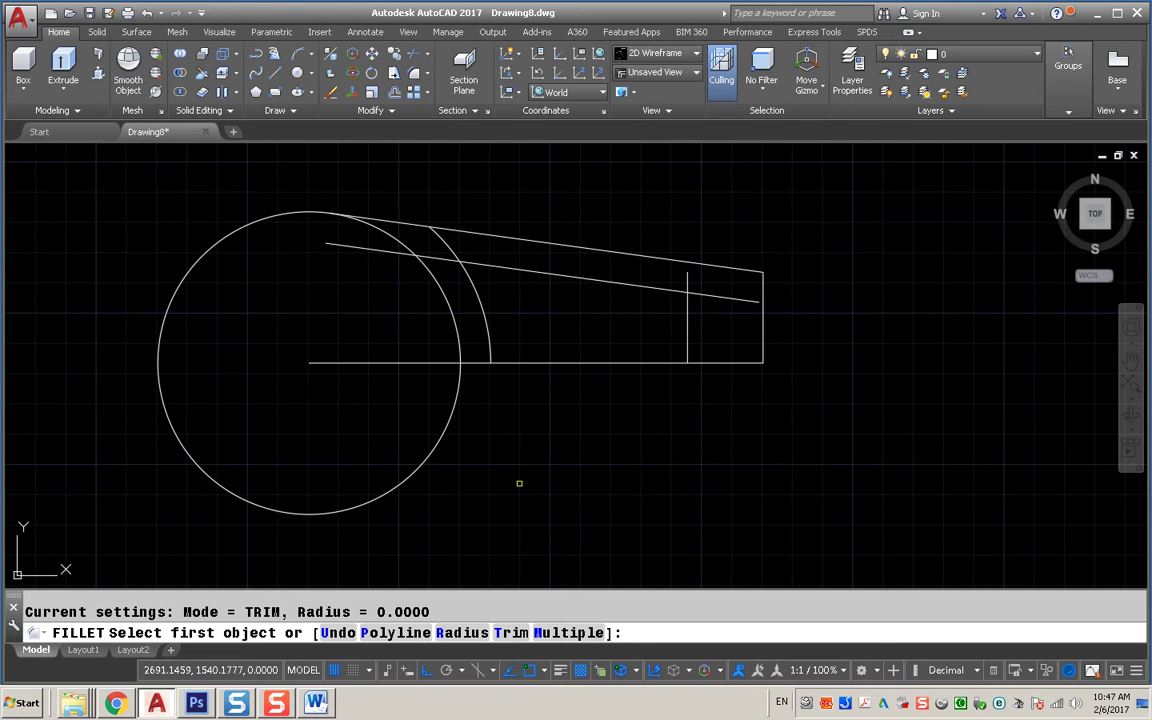
click(443, 632)
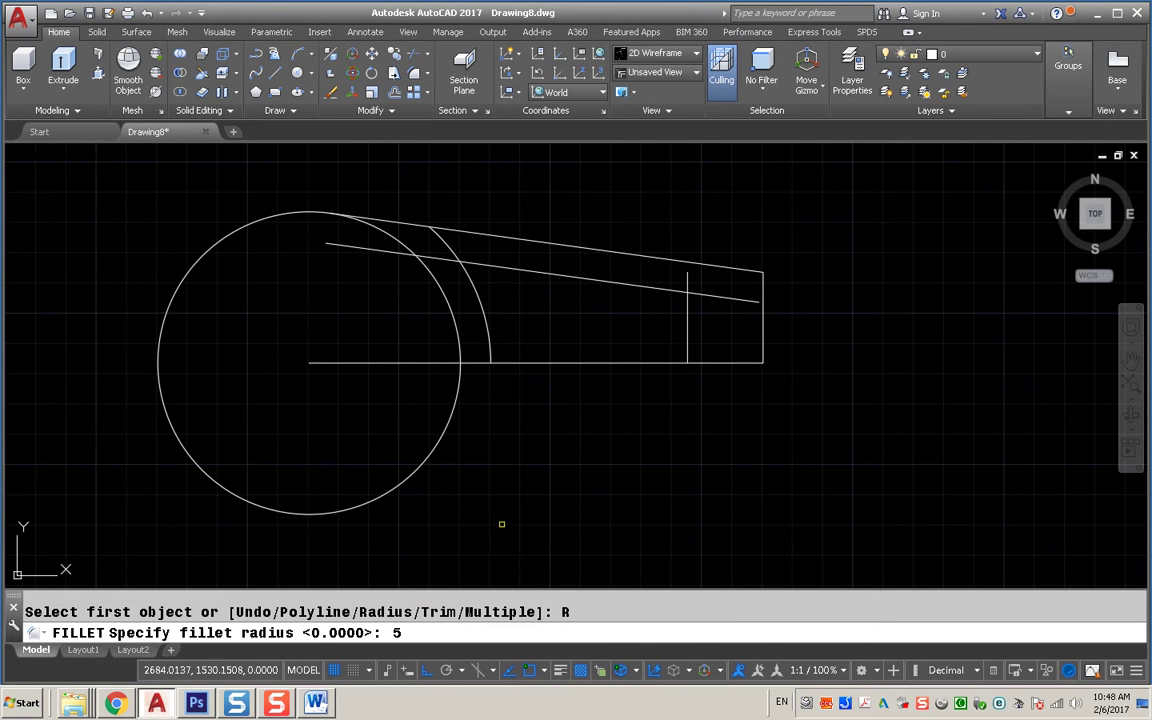
key(Return)
click(507, 264)
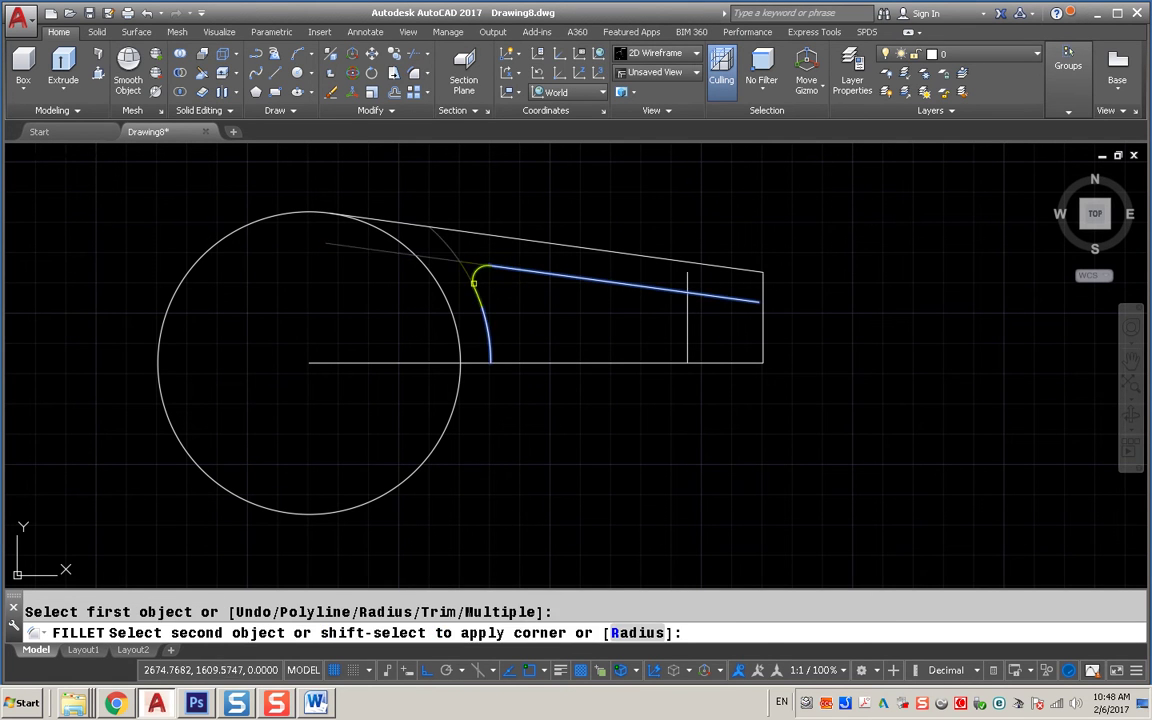
click(476, 275)
key(Return)
click(650, 288)
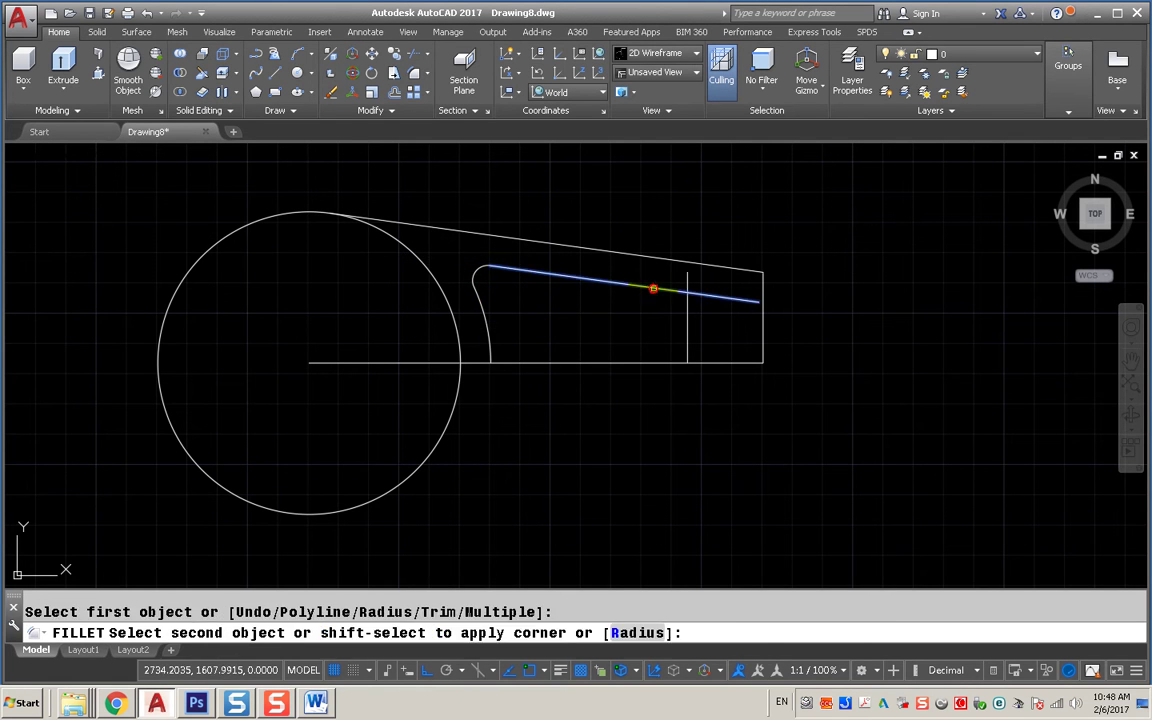
click(686, 320)
key(Return)
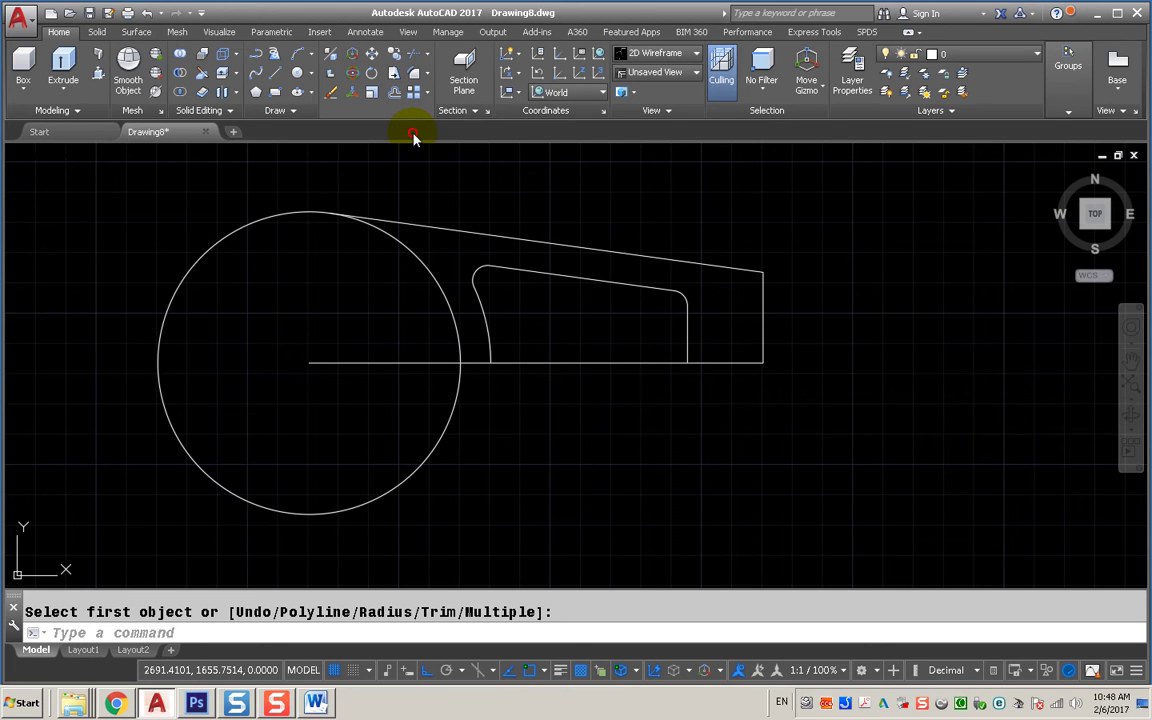
Mirror the right end line, upper slanted line, inner profile and slot arc about the centerline, keeping originals.
click(414, 137)
click(762, 350)
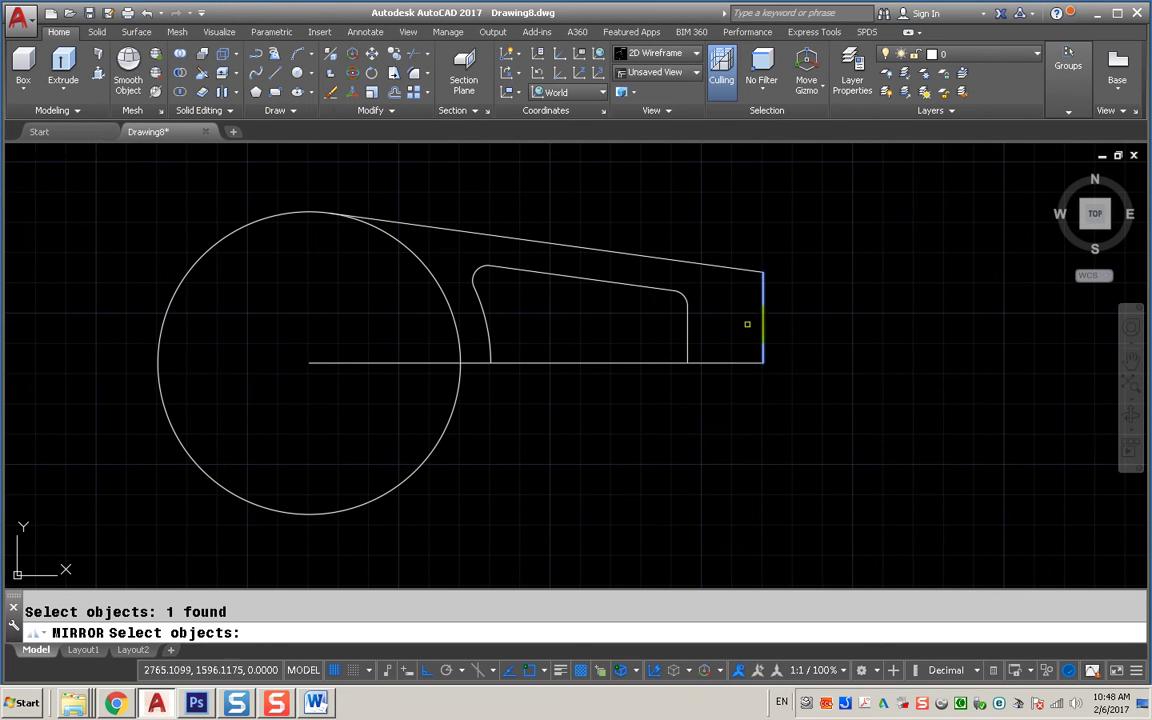
click(707, 266)
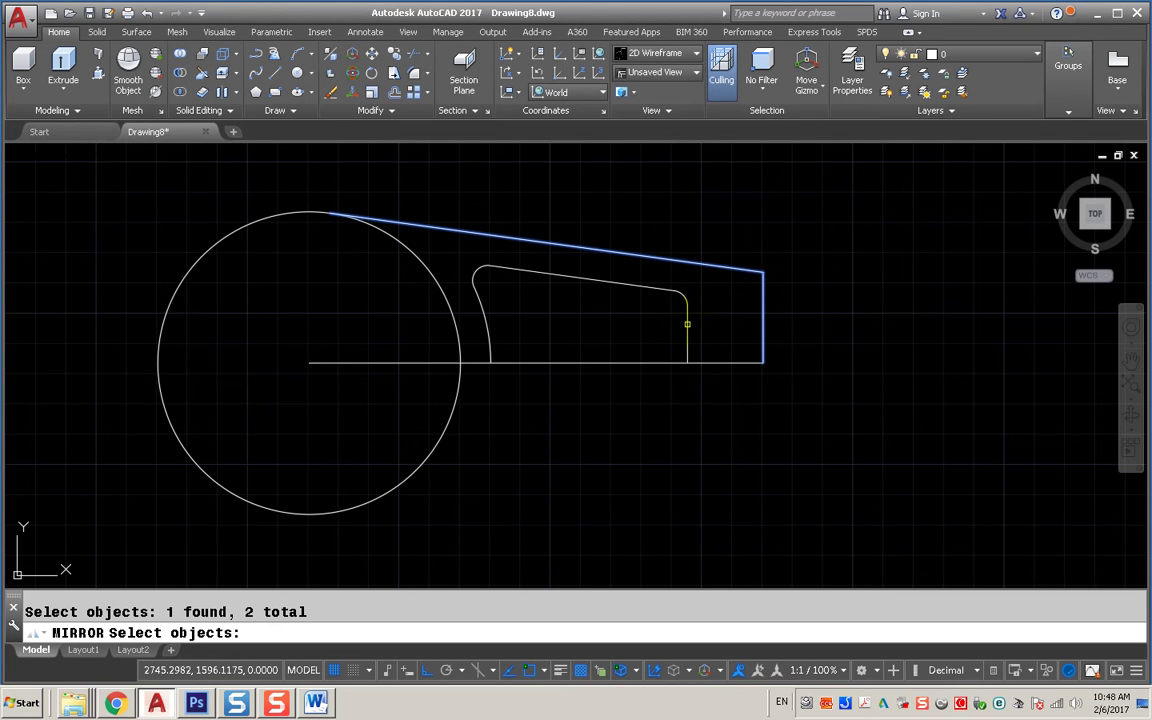
click(682, 299)
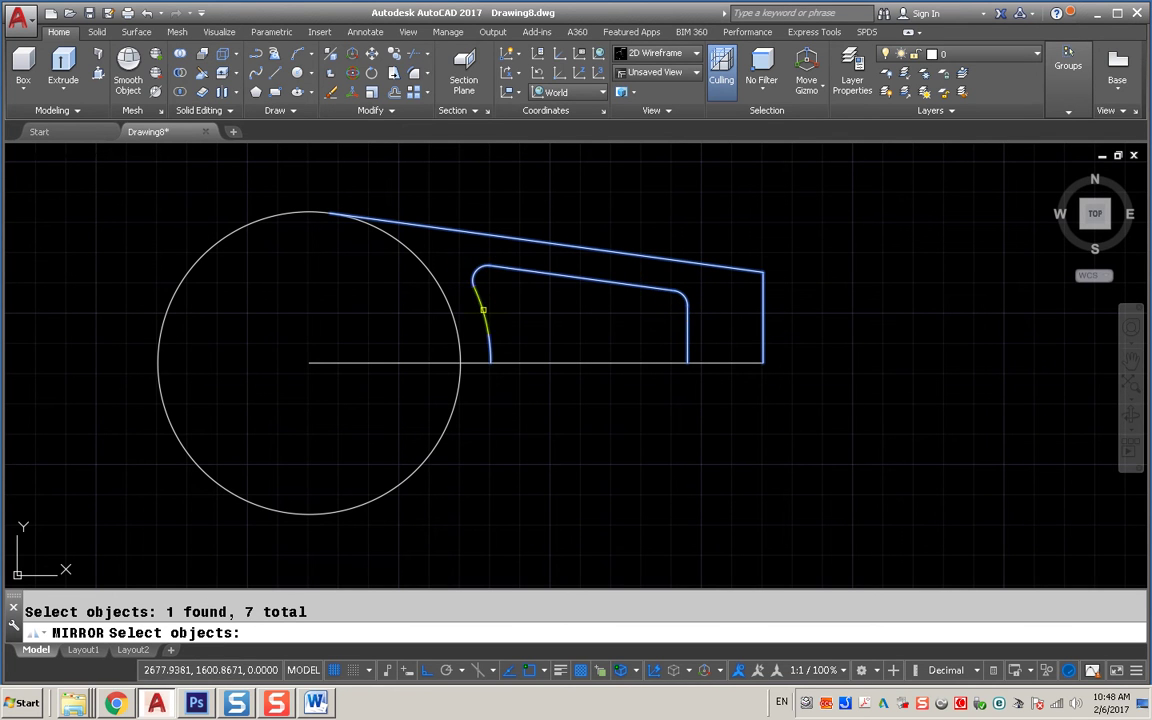
click(485, 312)
key(Return)
click(489, 361)
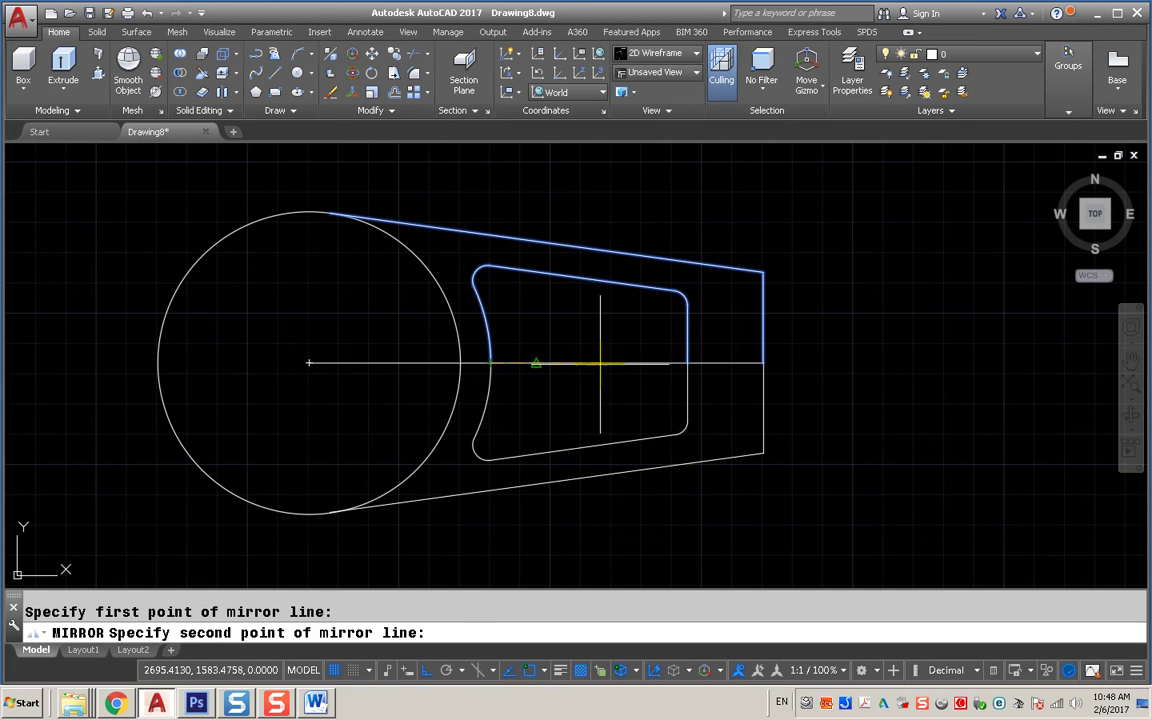
click(685, 362)
key(Return)
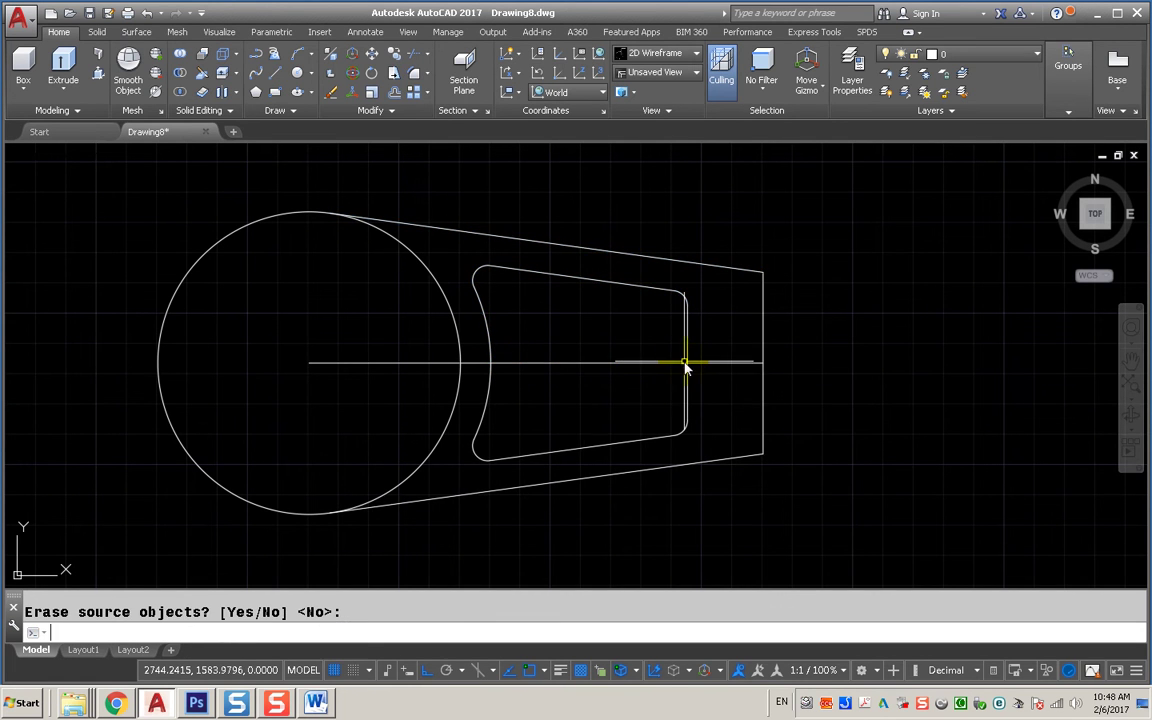
Delete the horizontal centerline.
key(Return)
click(618, 363)
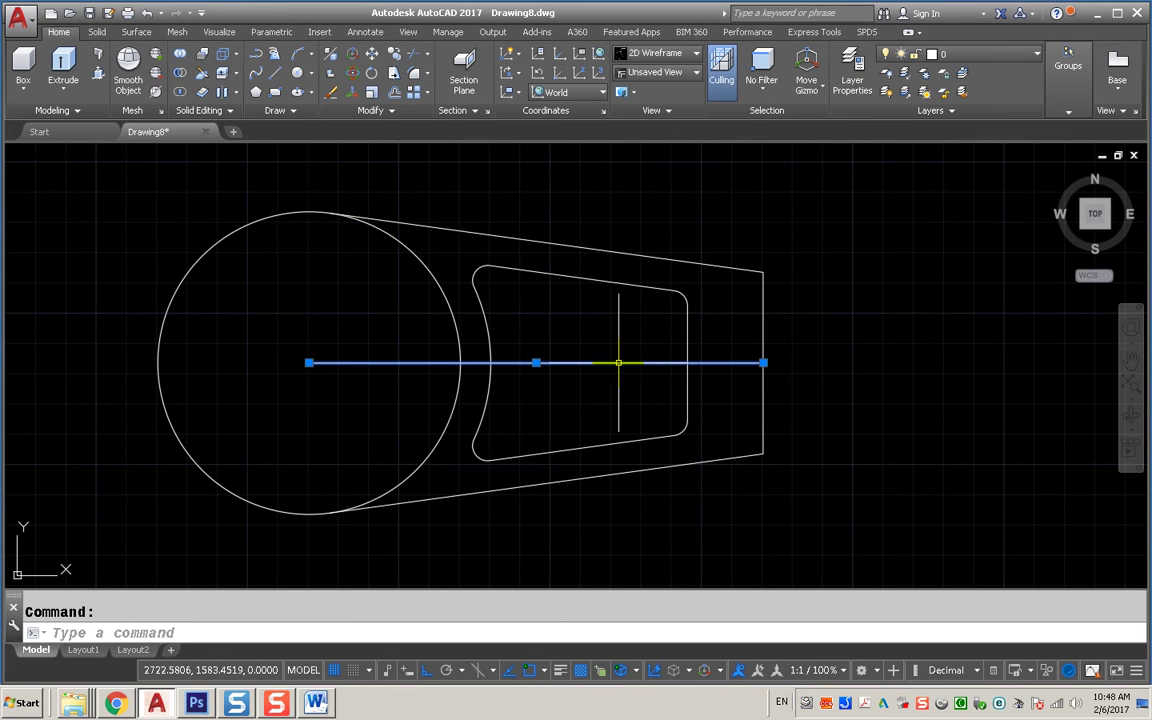
key(Delete)
Lengthen both ends of the right end line by a delta of 10.
click(403, 119)
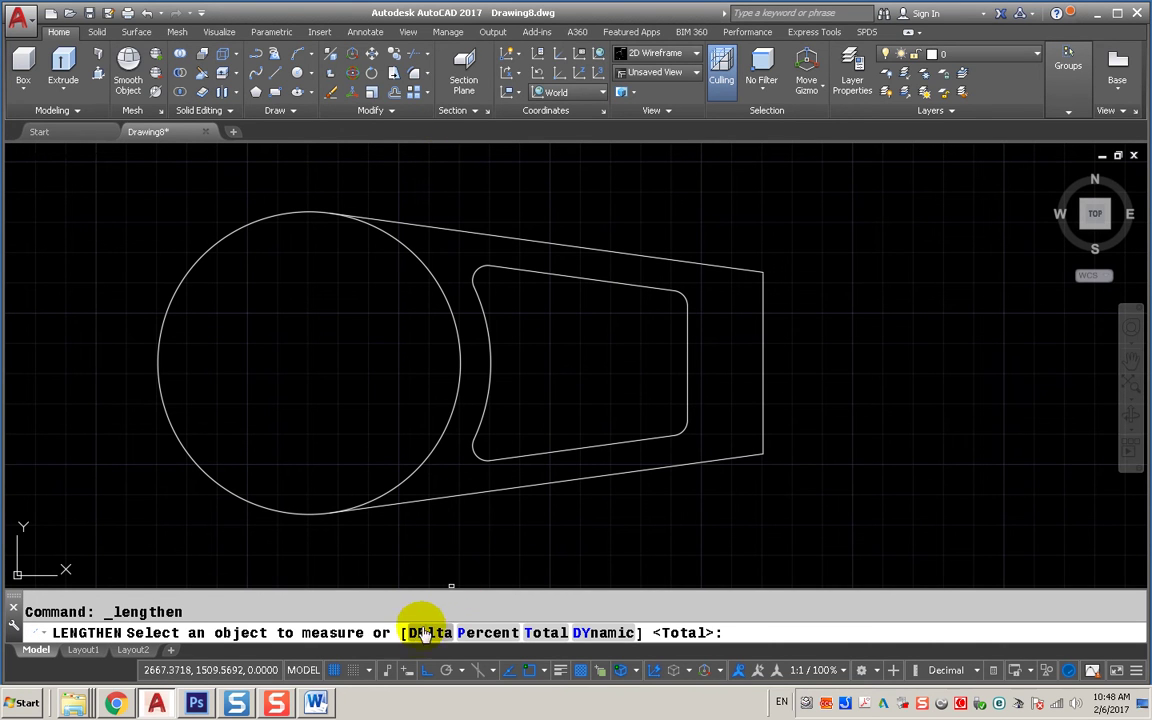
click(420, 633)
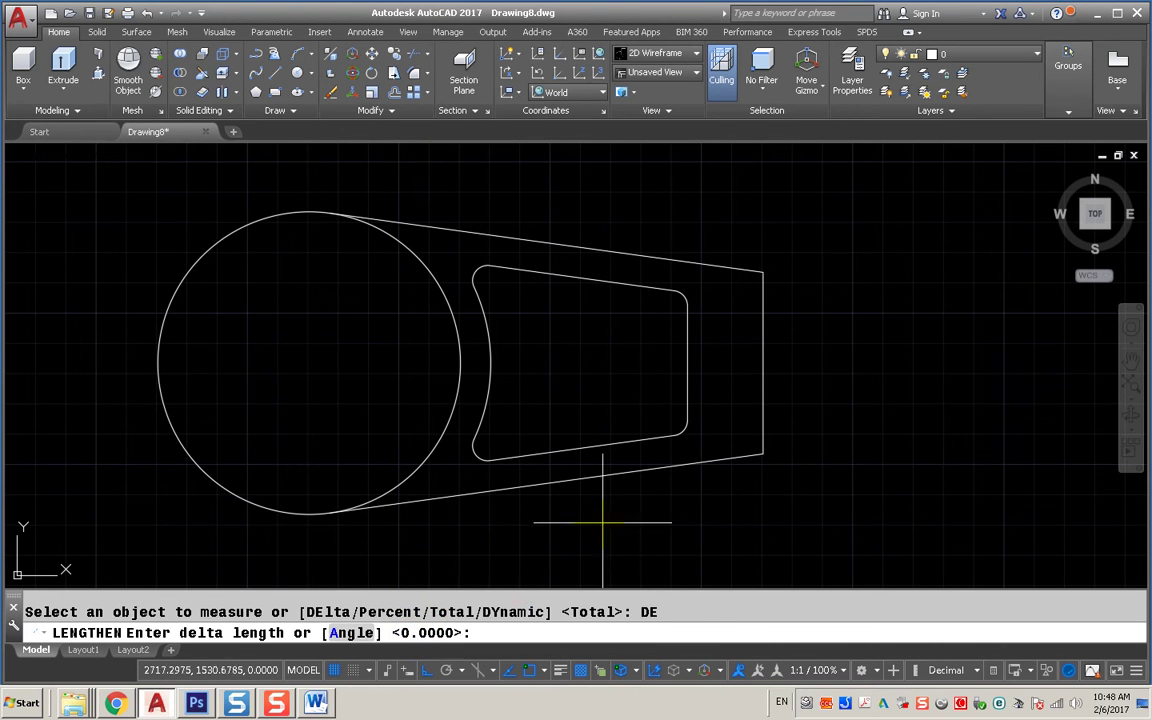
text(10)
key(Return)
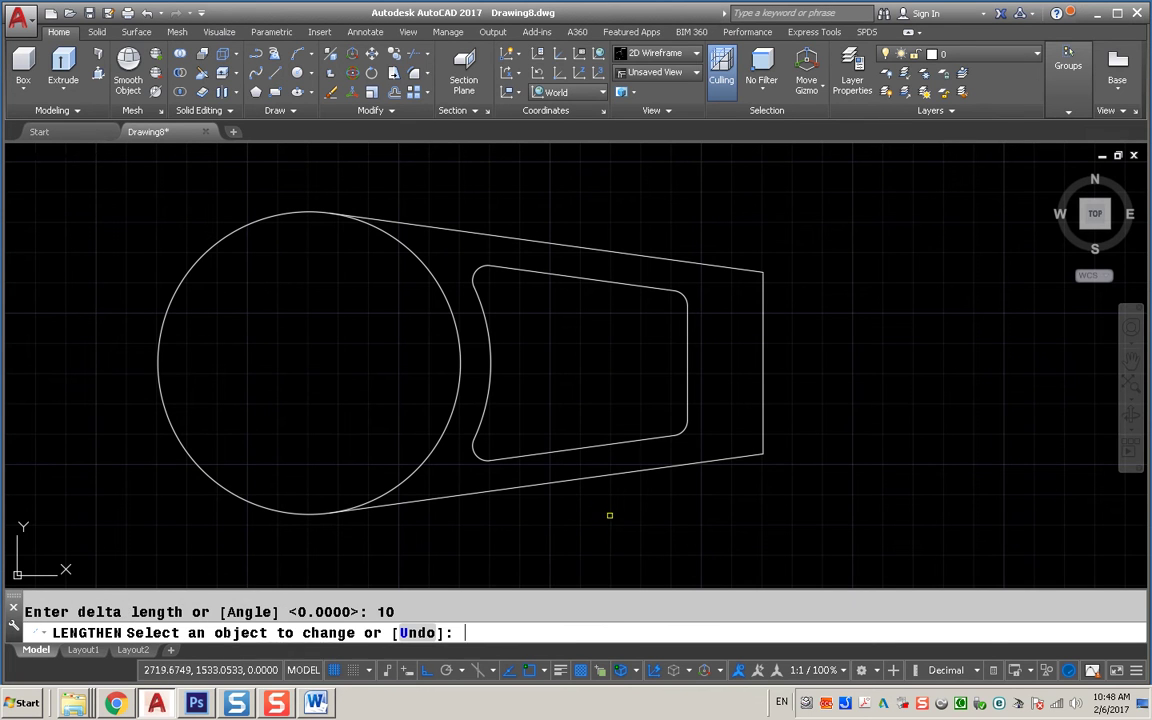
click(760, 295)
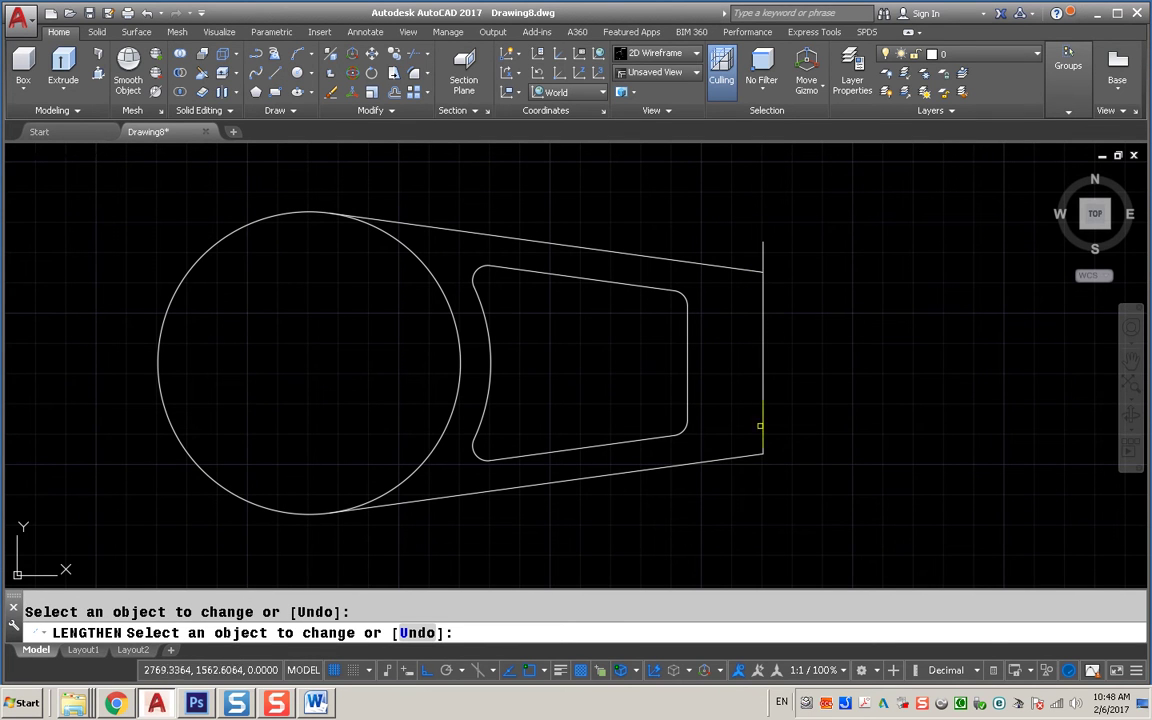
click(762, 434)
key(Return)
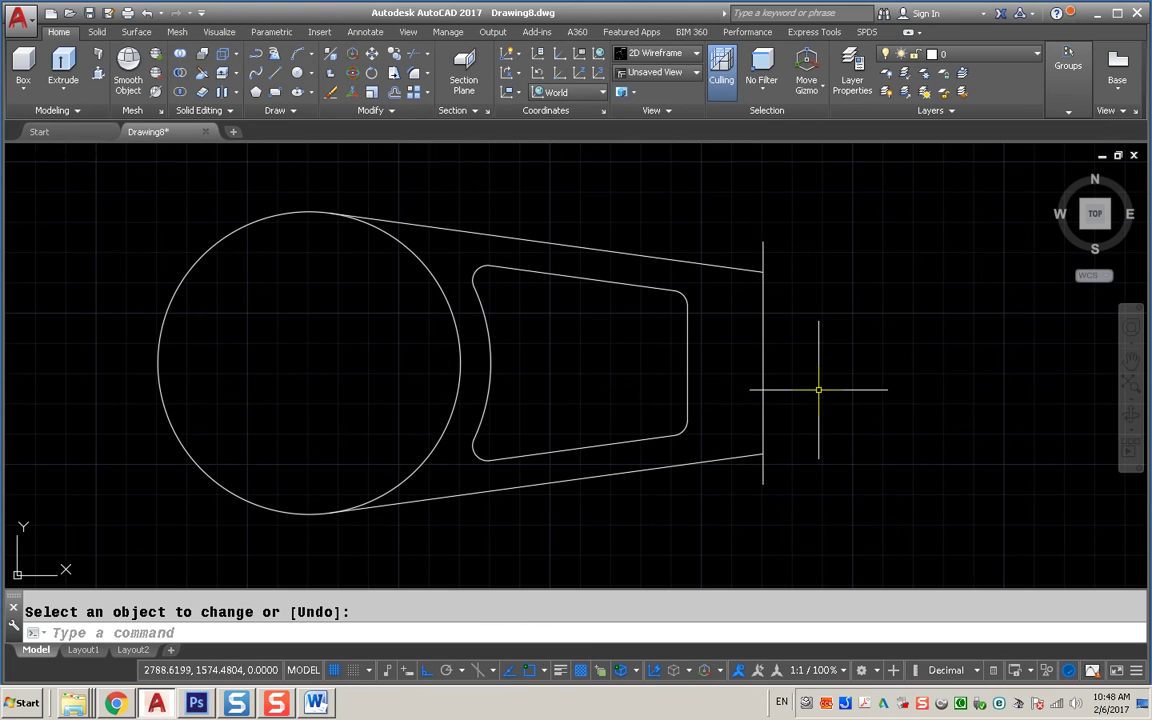
Join the upper and lower right segments into one line with JOIN.
text(j)
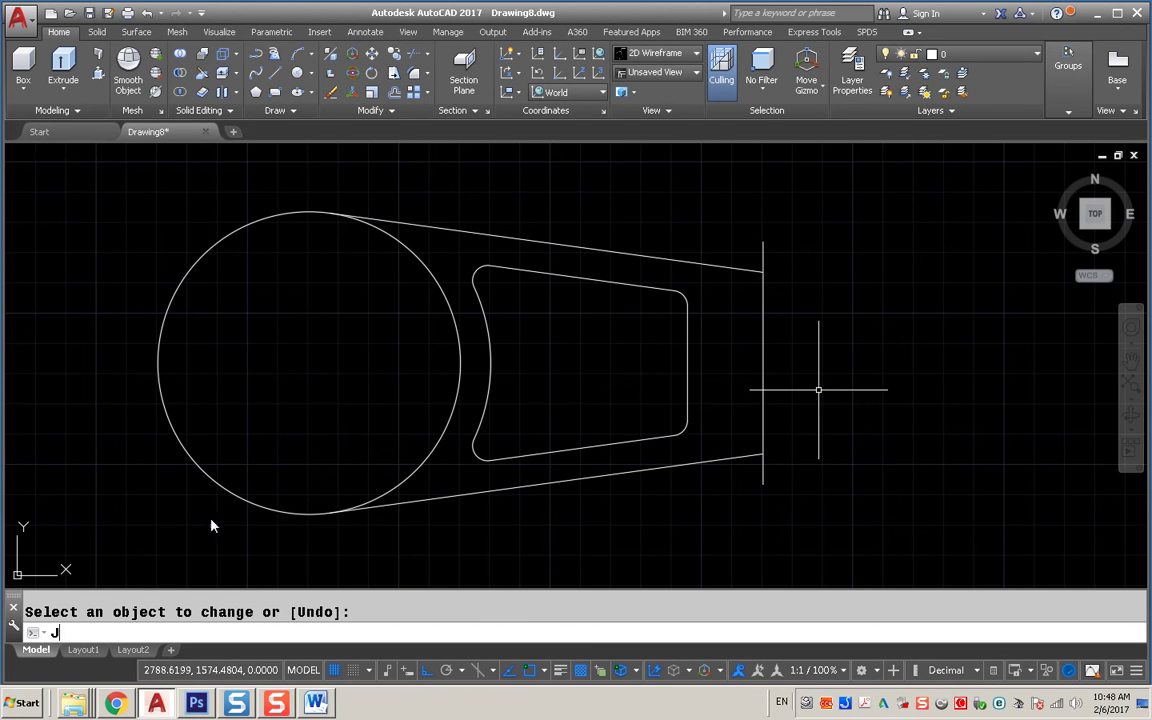
right_click(143, 523)
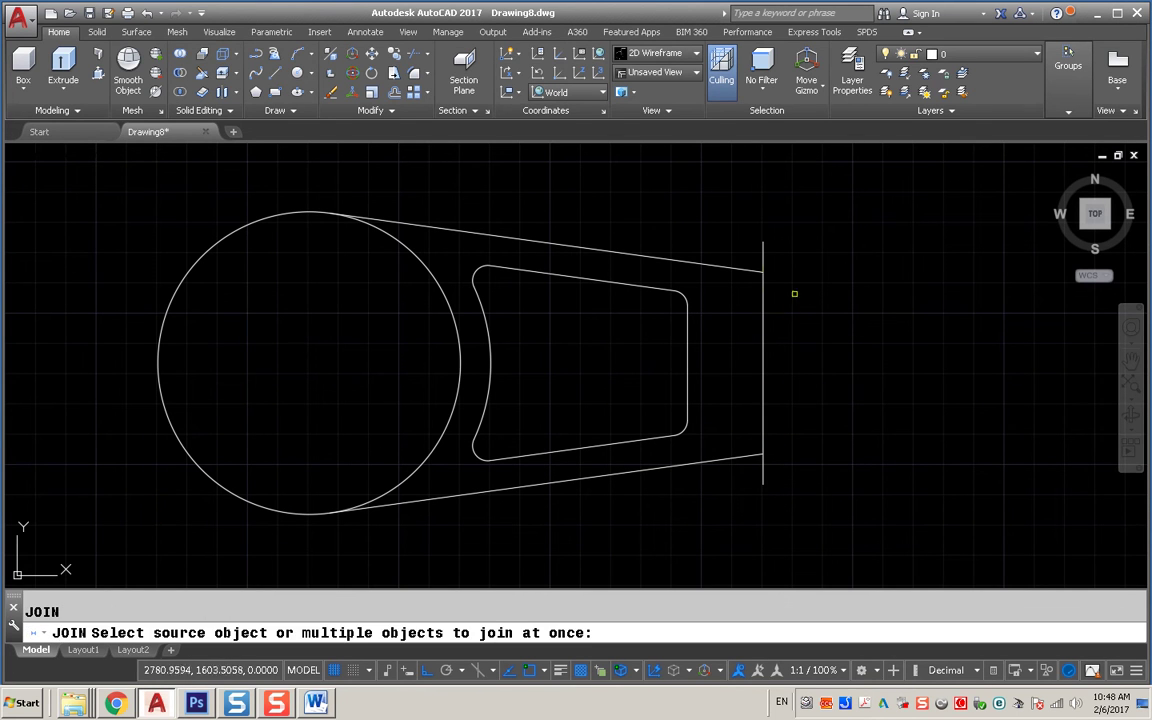
click(762, 297)
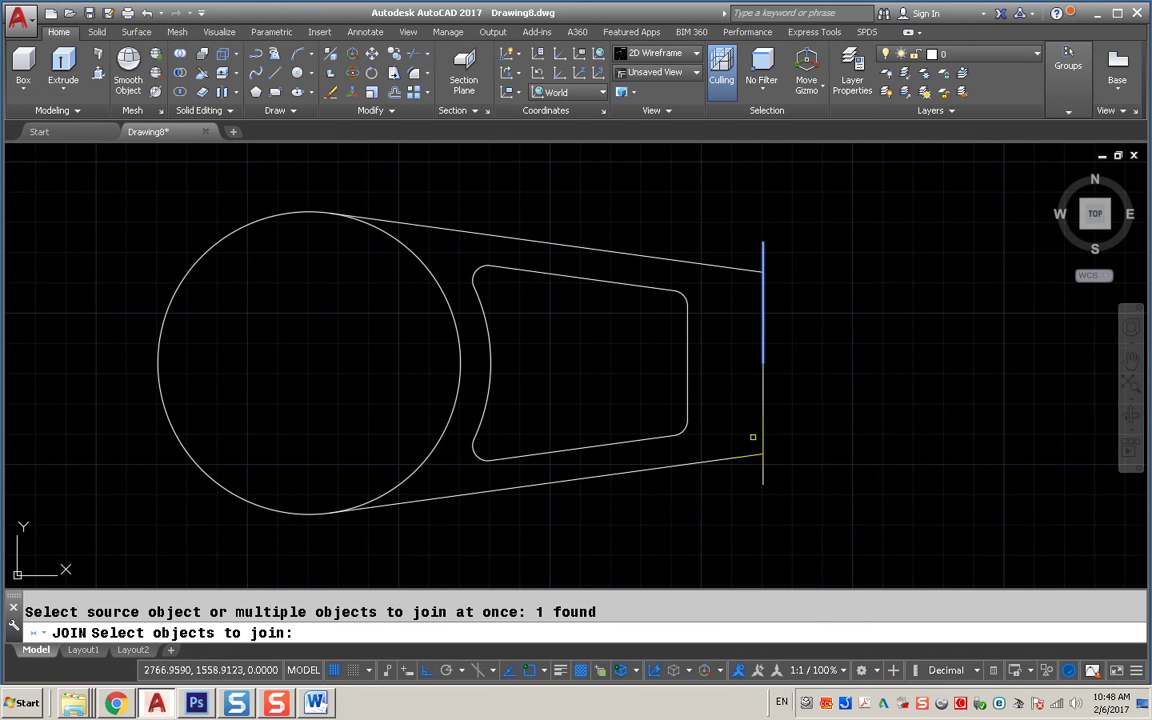
click(761, 428)
right_click(762, 428)
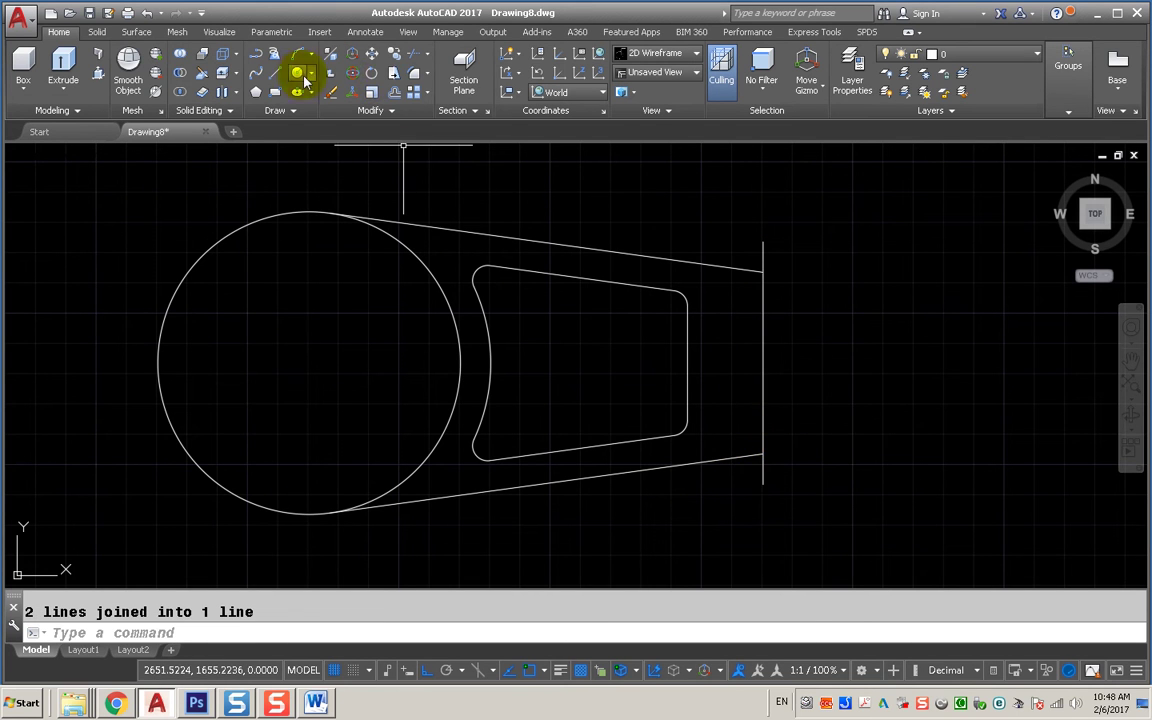
Draw a radius-15 circle at the right line's bottom end, then delete it.
click(299, 75)
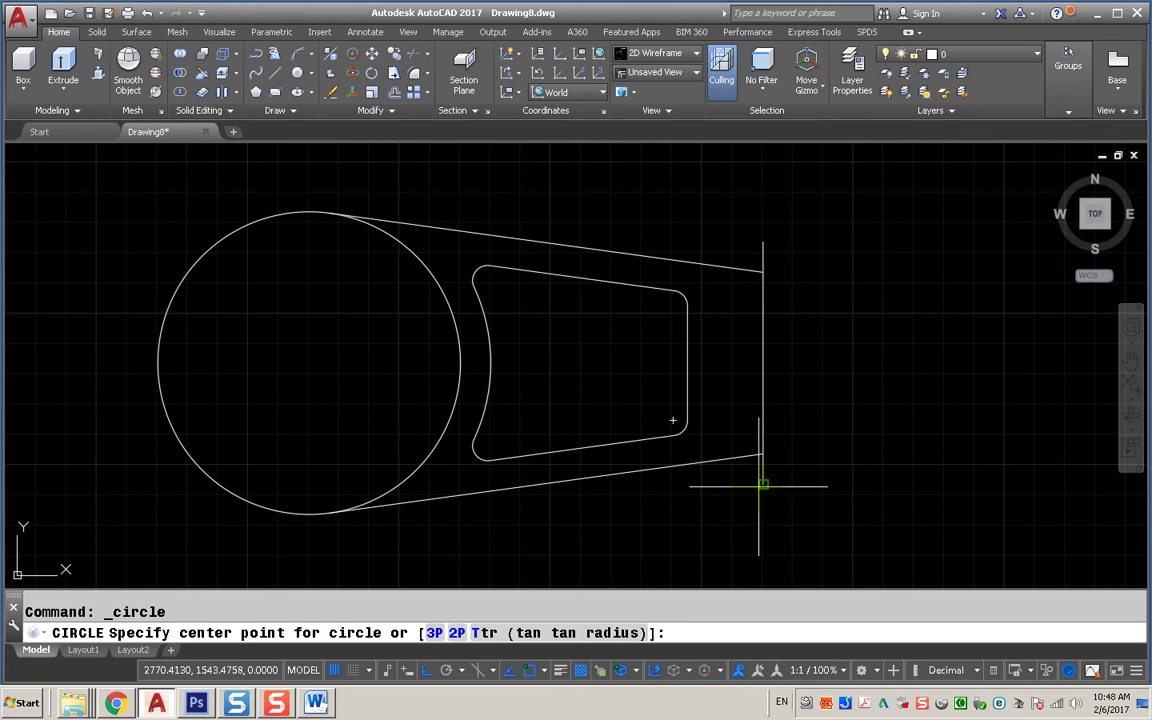
click(762, 484)
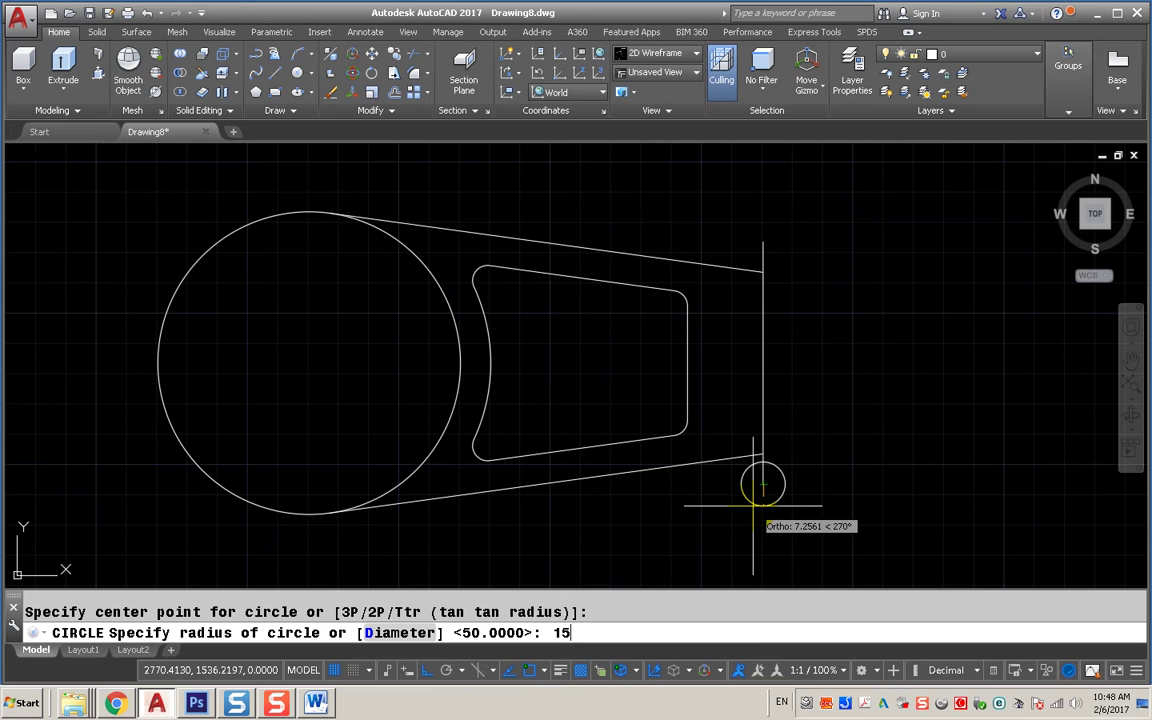
key(Return)
middle_drag(812, 414, 766, 411)
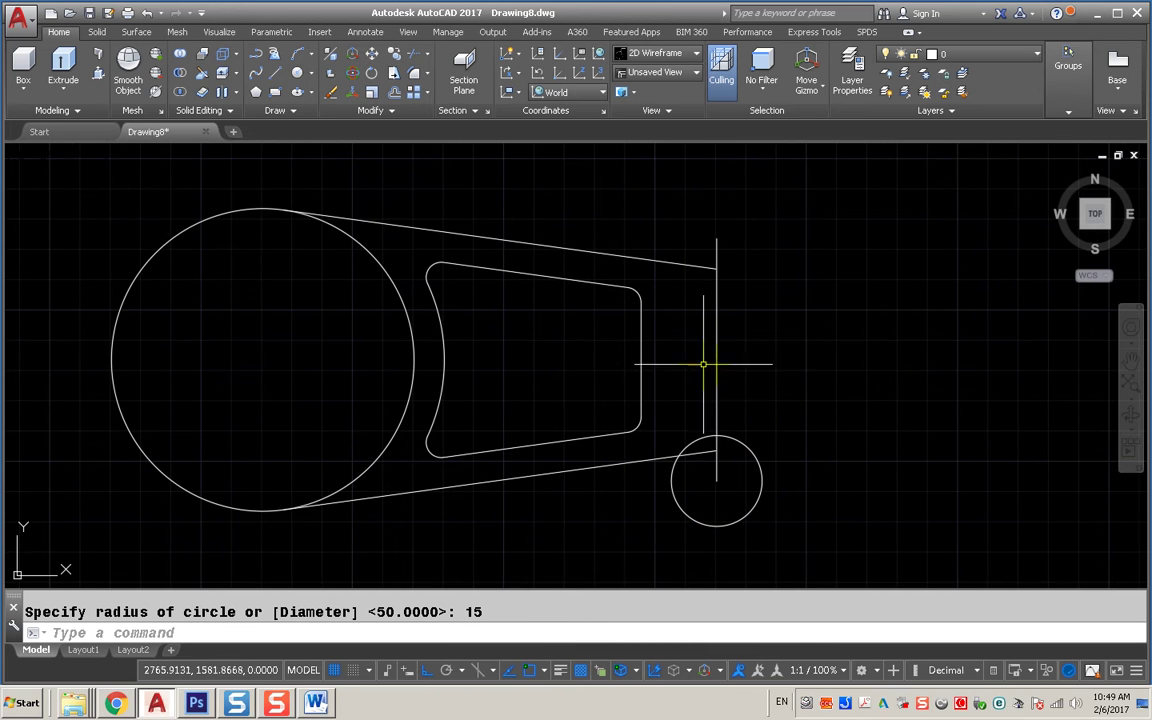
click(754, 461)
key(Escape)
click(756, 465)
key(Delete)
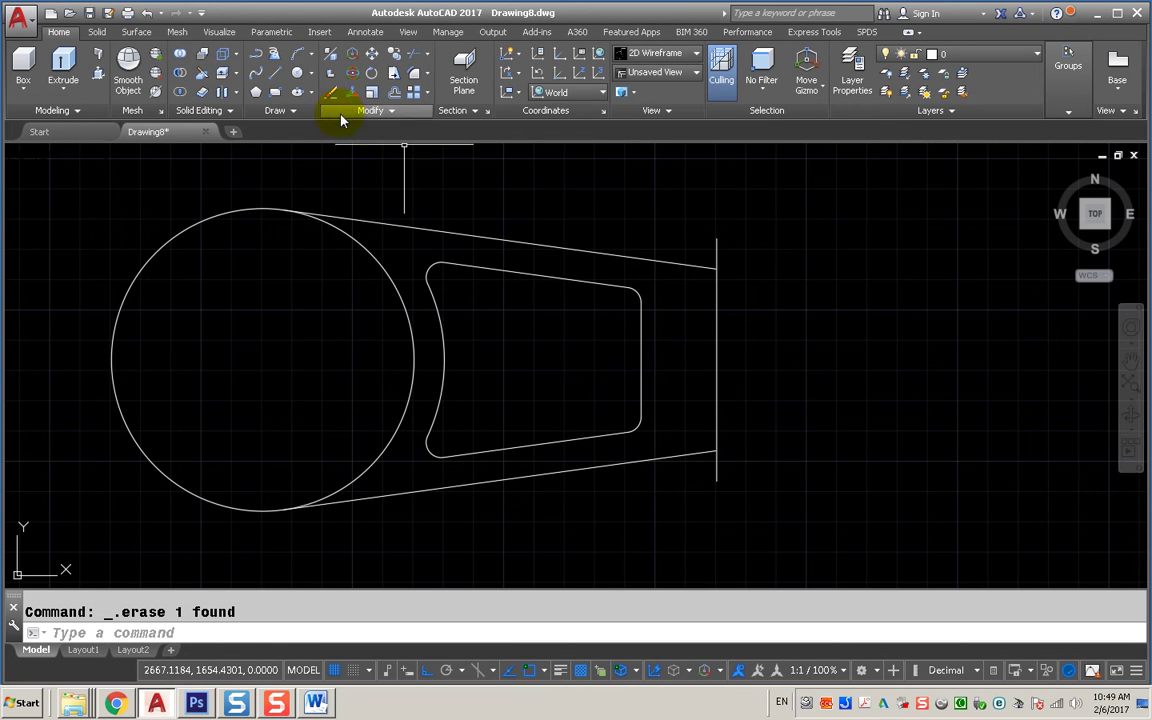
Create boundary polylines by picking a point inside the lever around the slot.
click(291, 156)
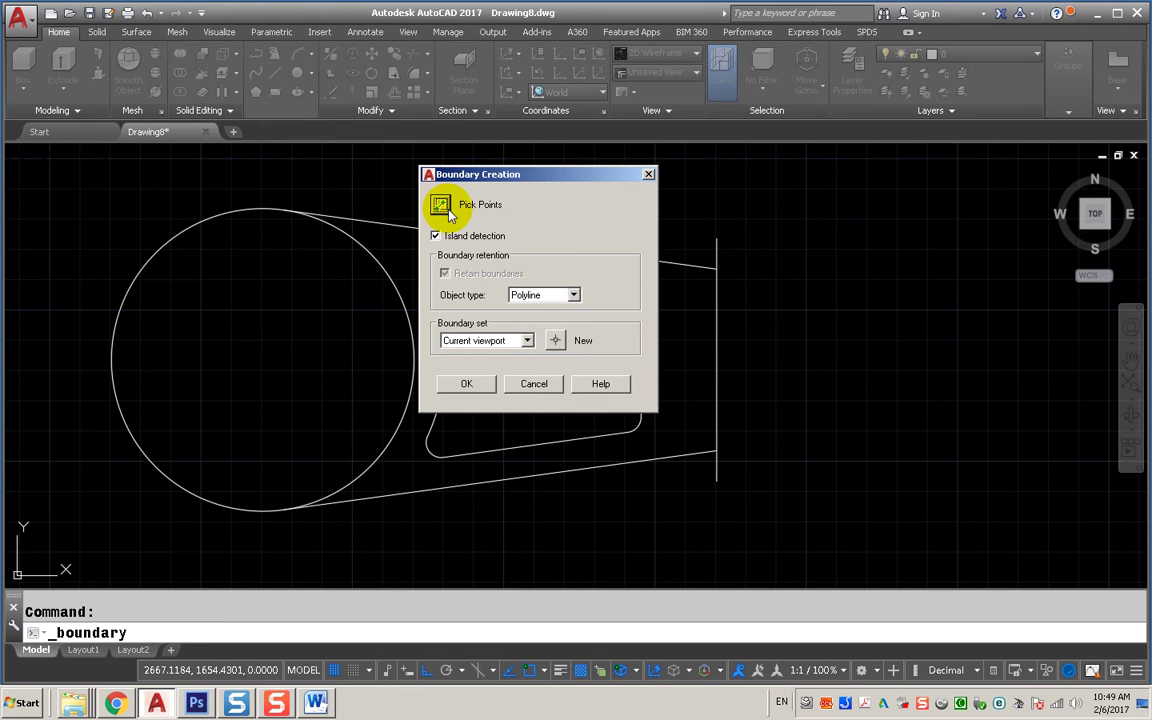
click(441, 205)
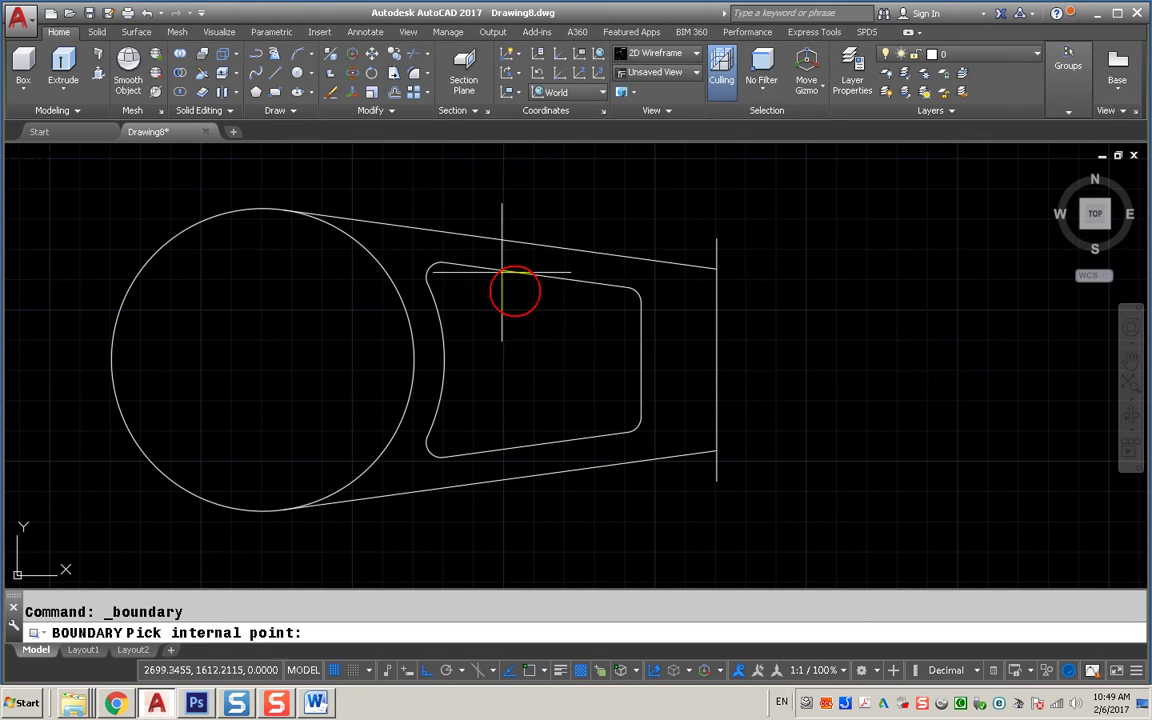
click(591, 271)
key(Return)
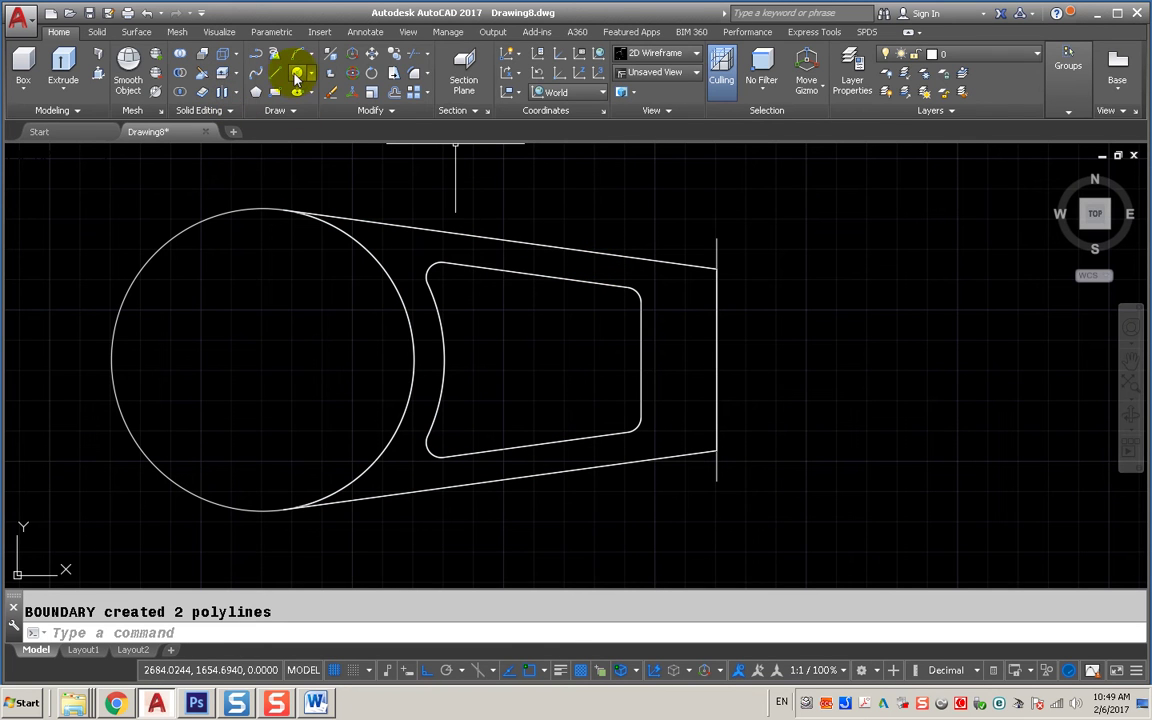
Draw a radius-15 circle at the right line's bottom end and switch to the isometric home view.
click(297, 78)
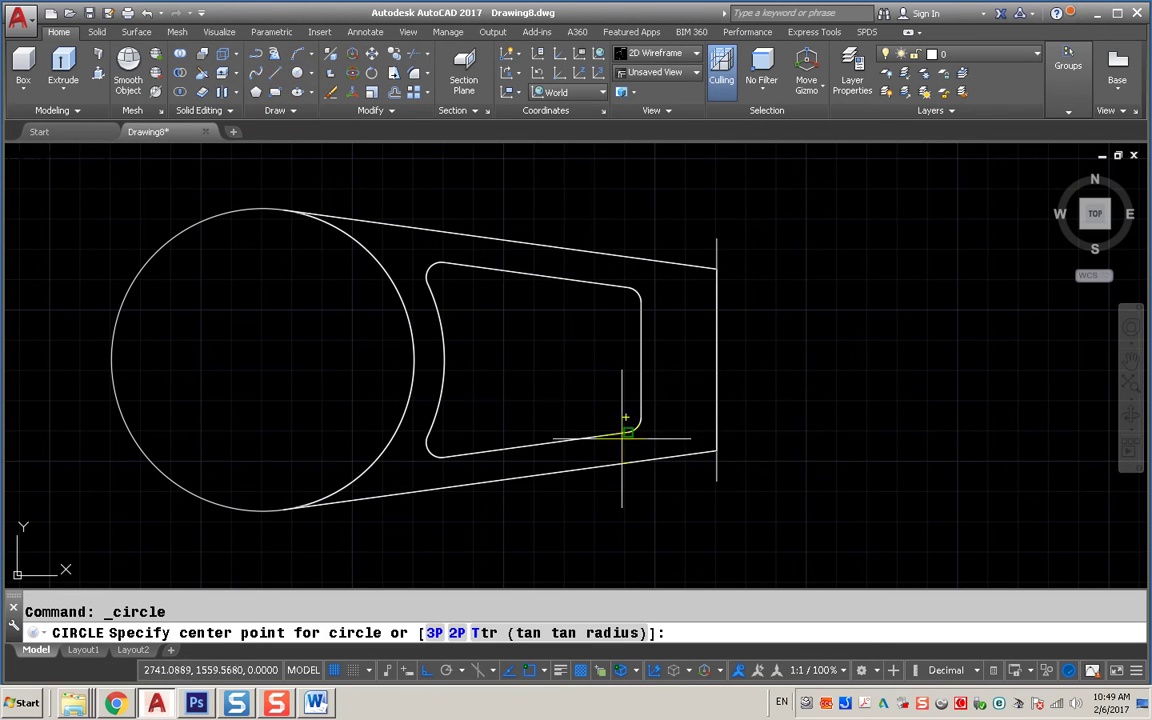
click(716, 477)
text(1)
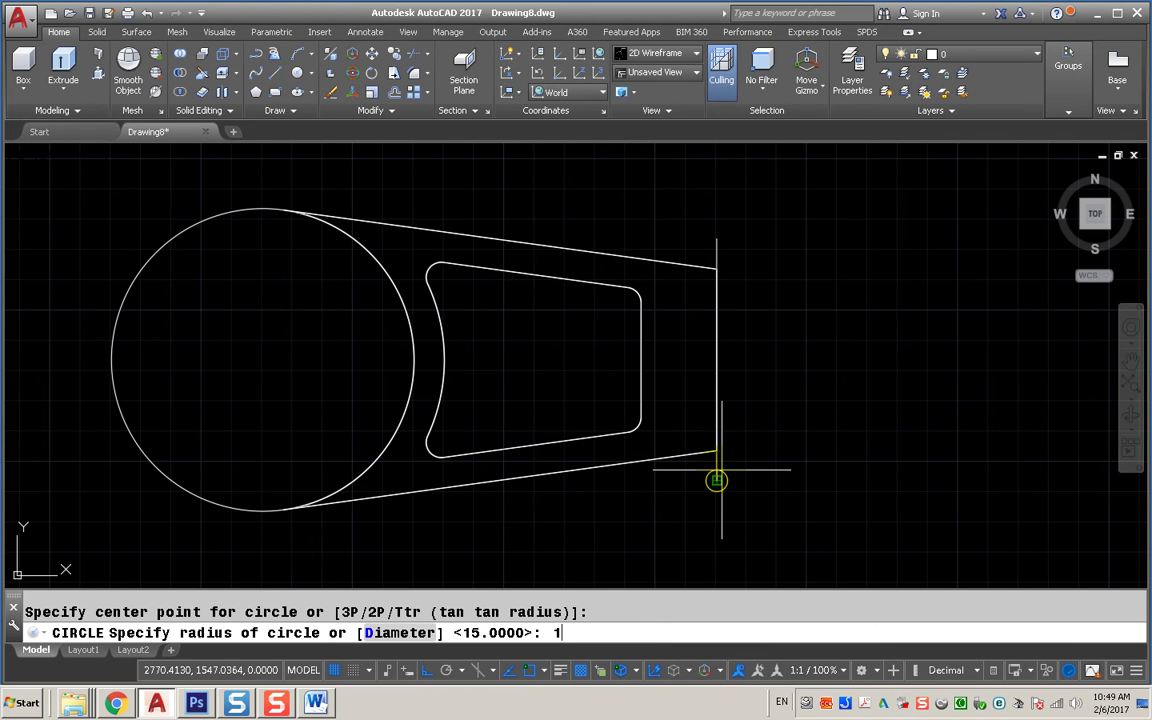
key(Return)
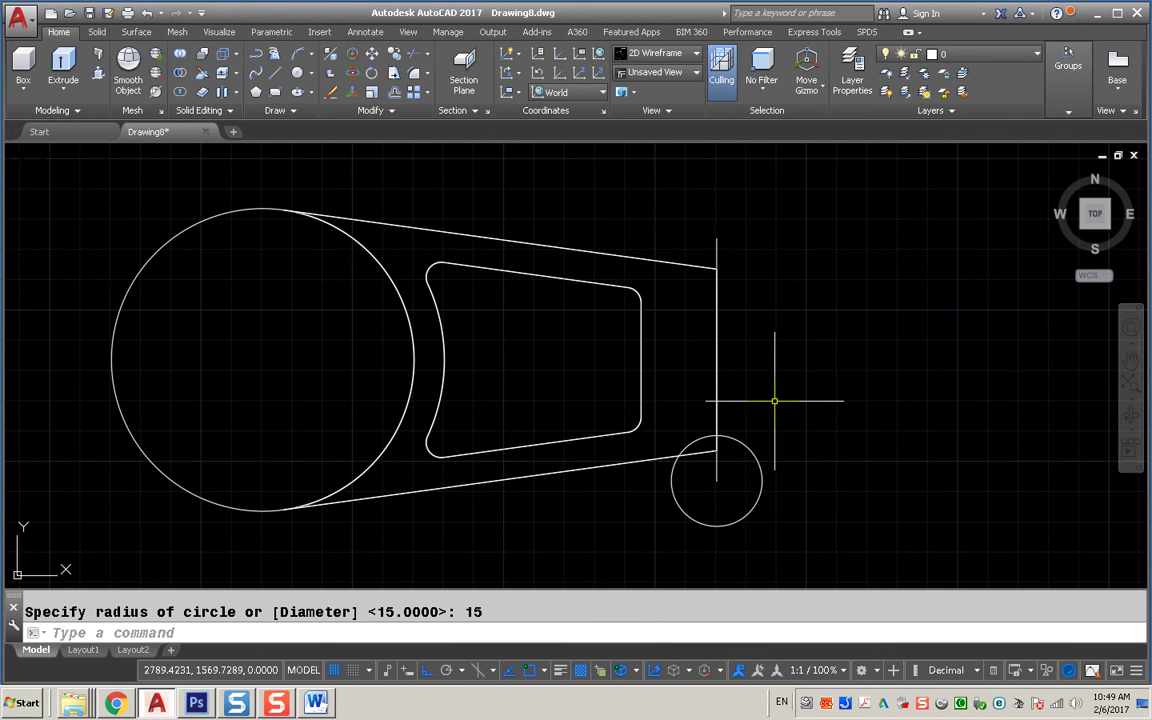
mouse_move(1068, 180)
click(1056, 174)
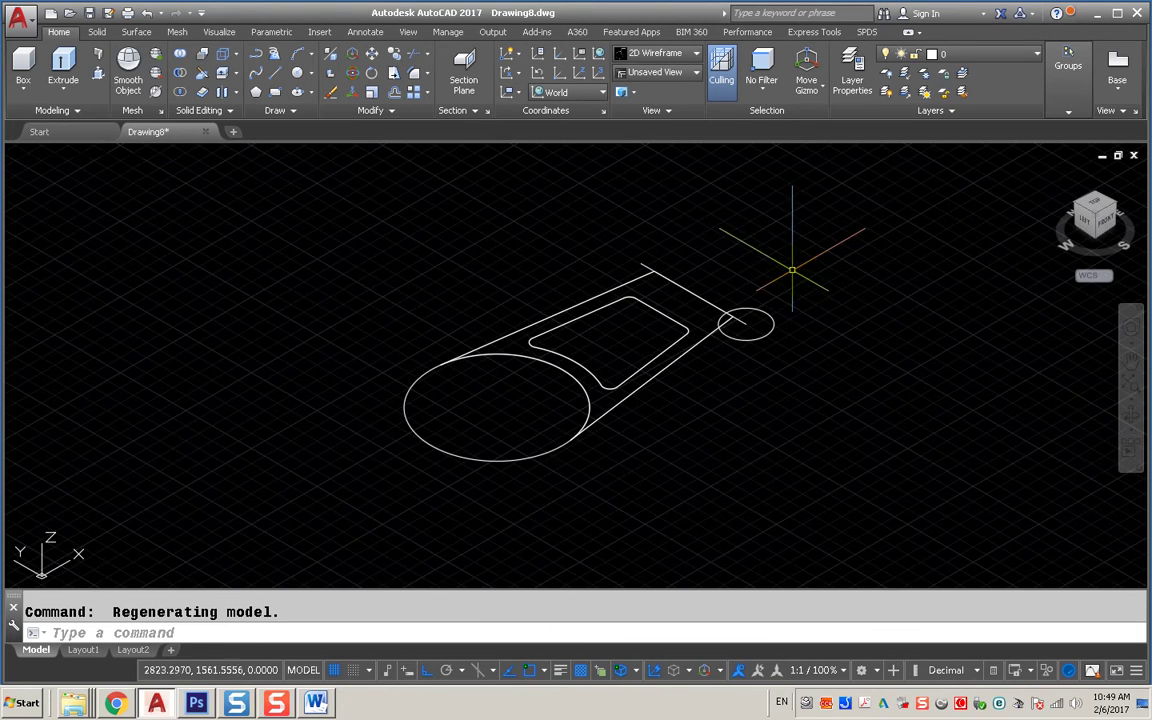
Extrude the inner slot and outer lever profiles to a height of 10.
scroll(745, 248, up, 2)
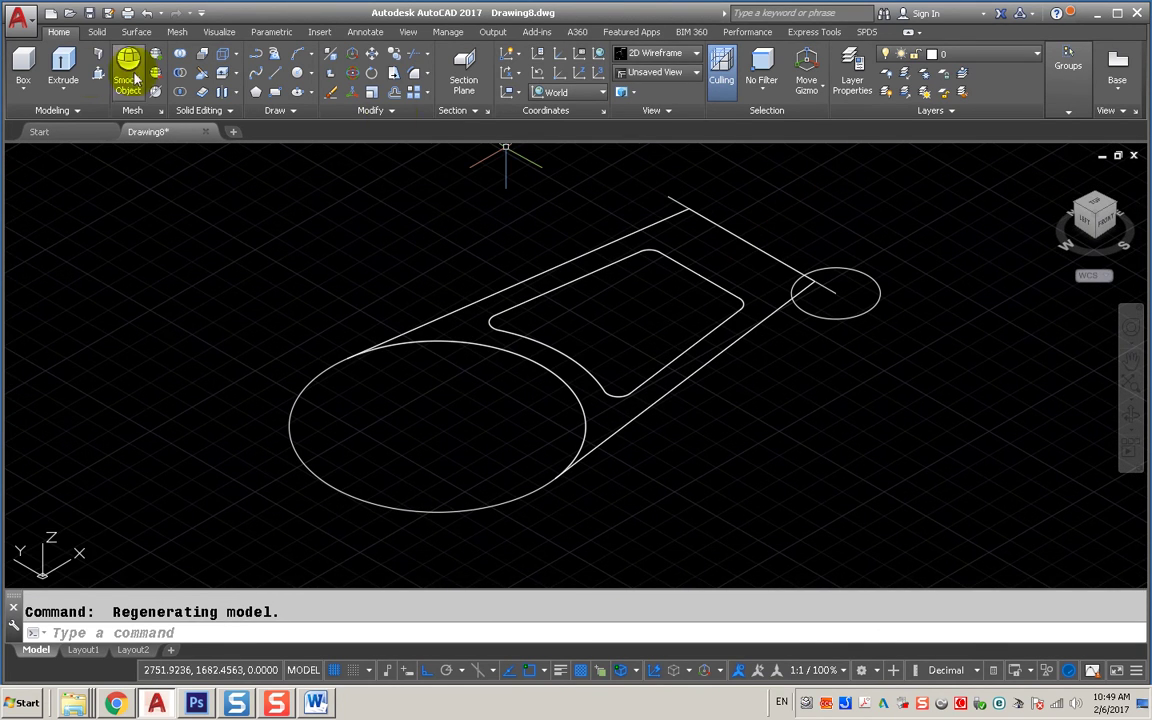
click(64, 68)
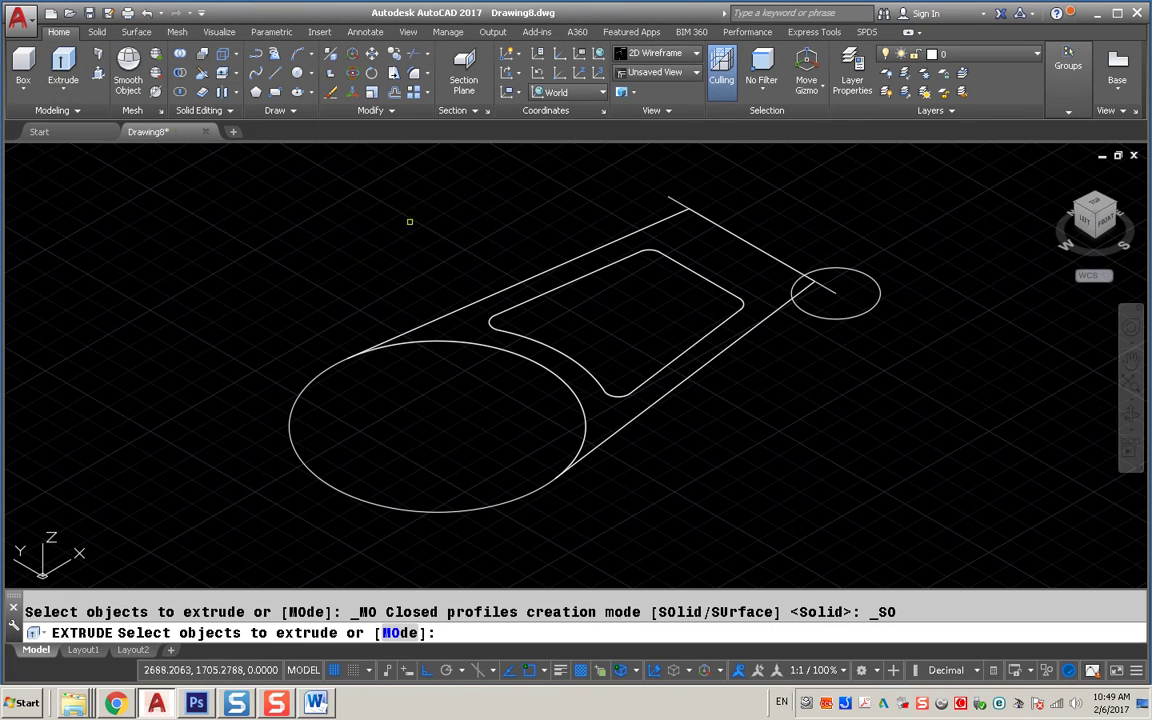
click(537, 295)
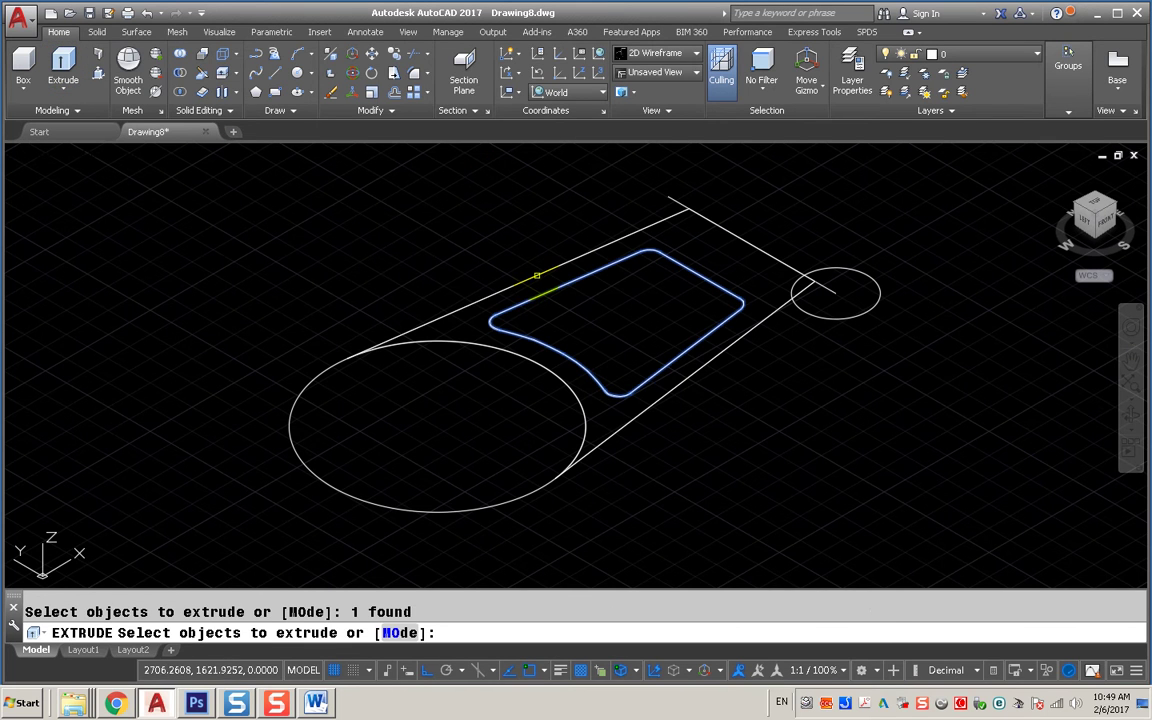
click(537, 275)
key(Return)
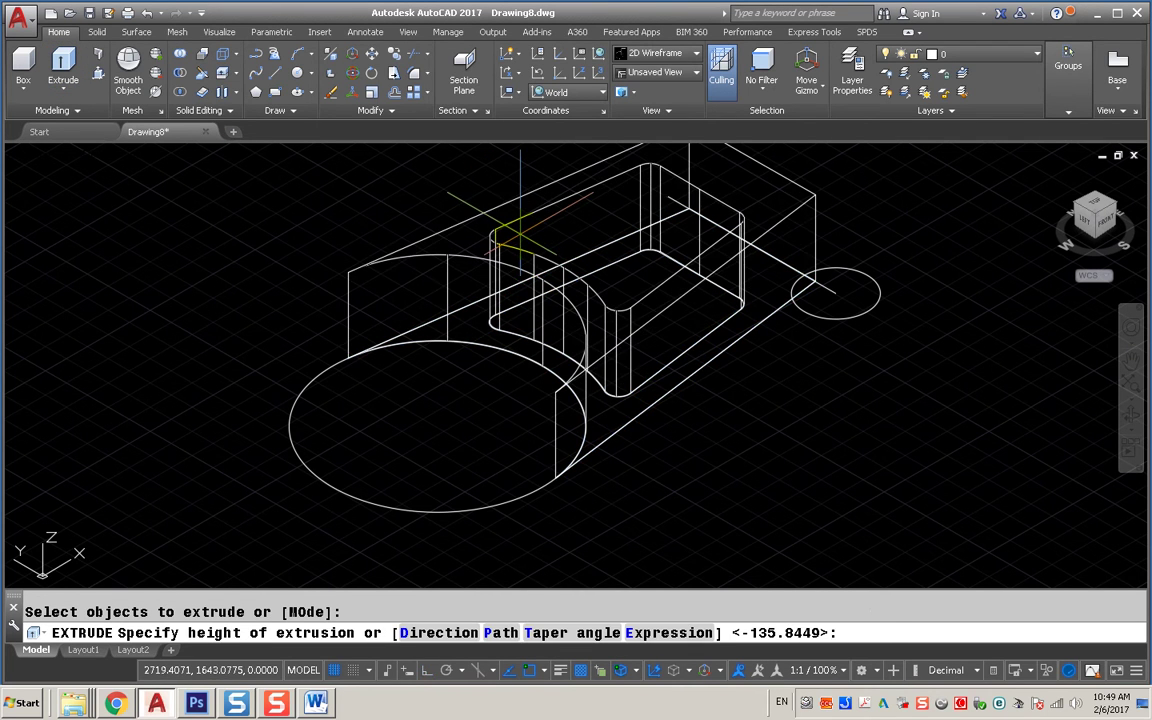
text(10)
key(Return)
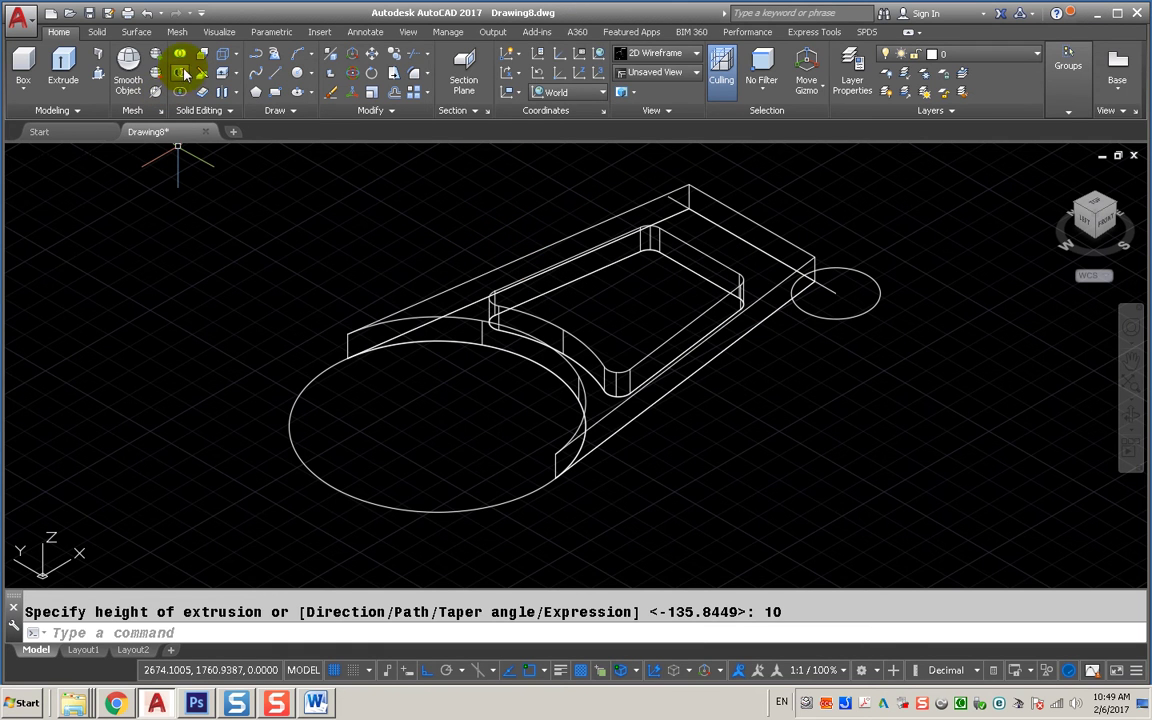
Extrude the large end circle 15 units into a boss.
click(63, 65)
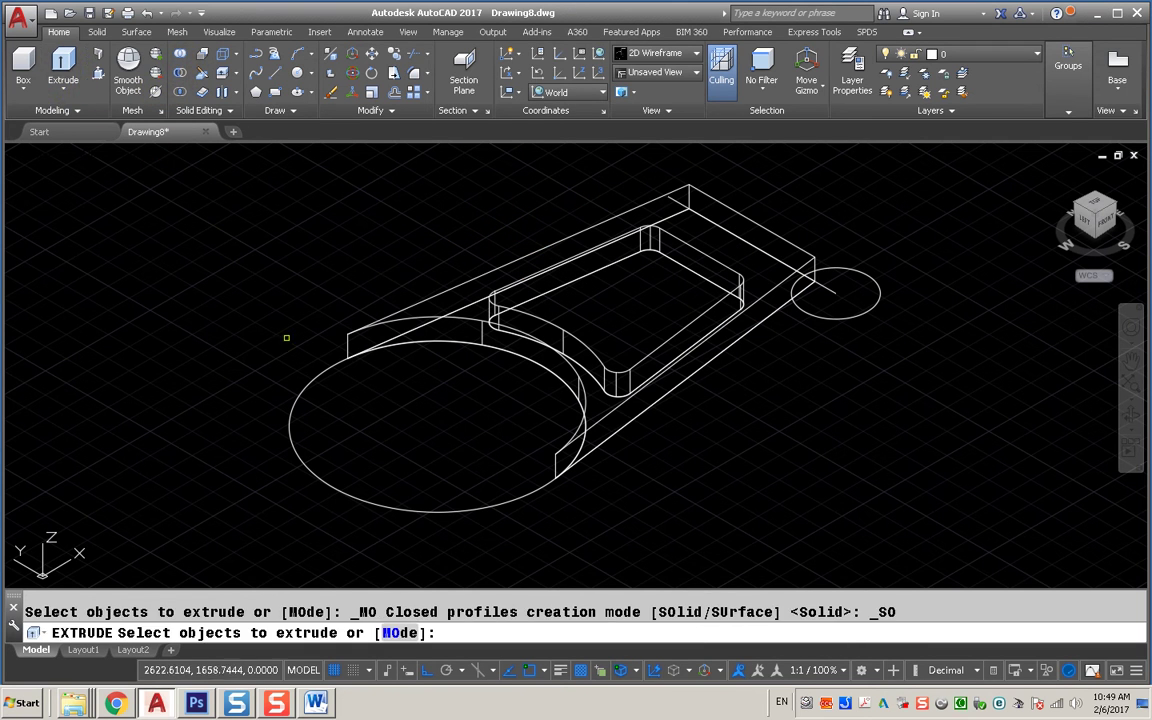
click(313, 380)
key(Return)
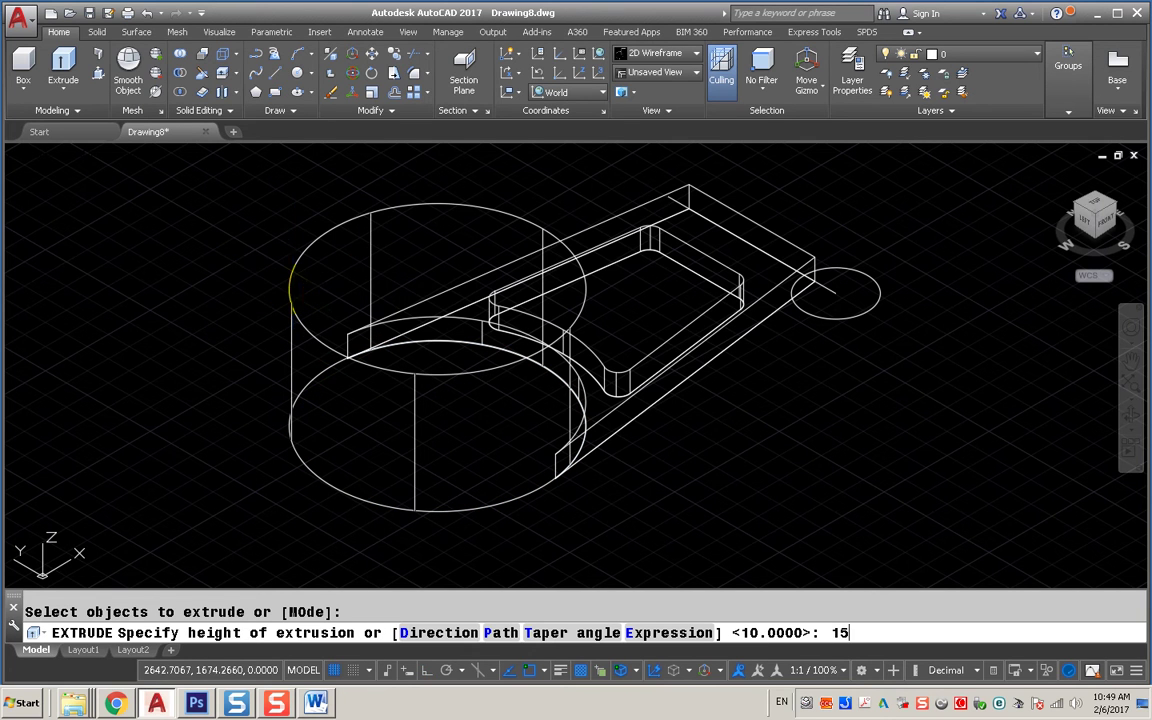
key(Return)
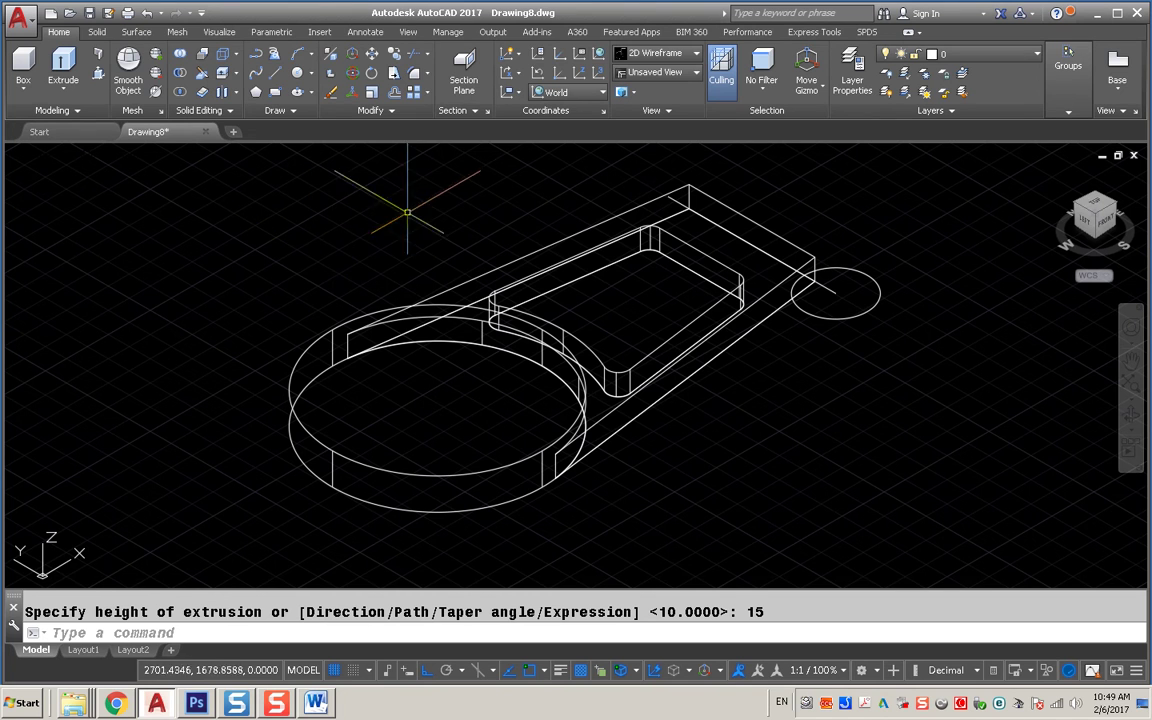
Check the model in Conceptual visual style, then return to 2D Wireframe.
click(650, 55)
click(718, 95)
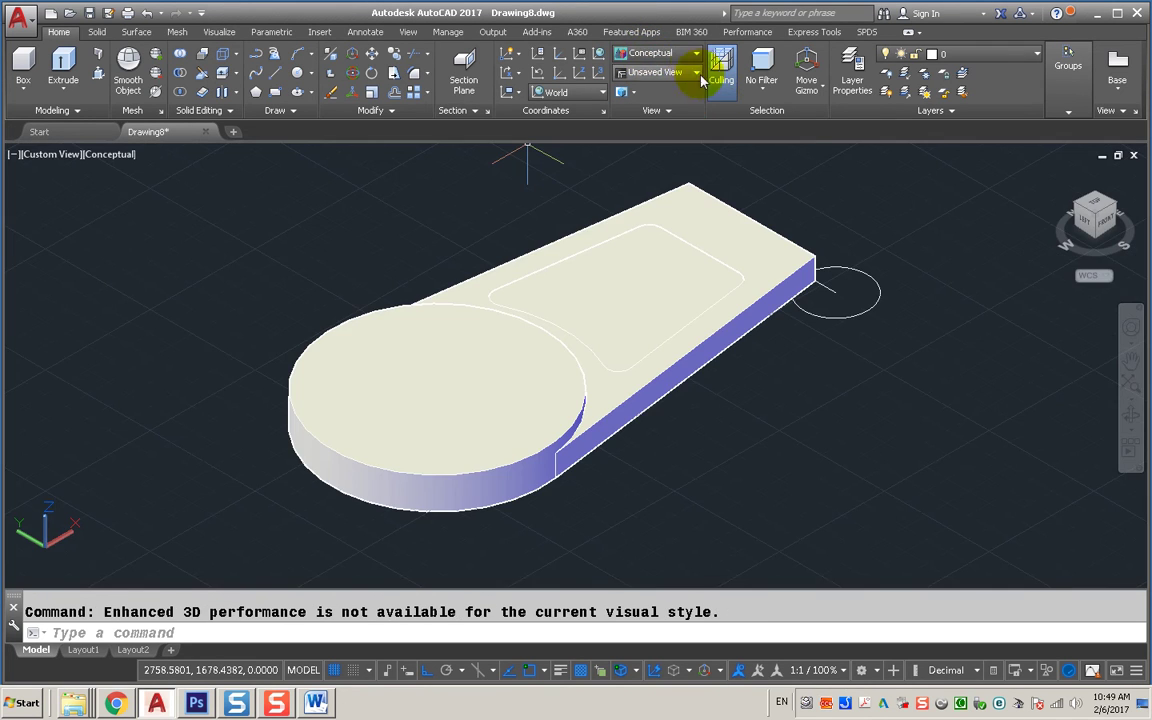
click(694, 54)
click(658, 78)
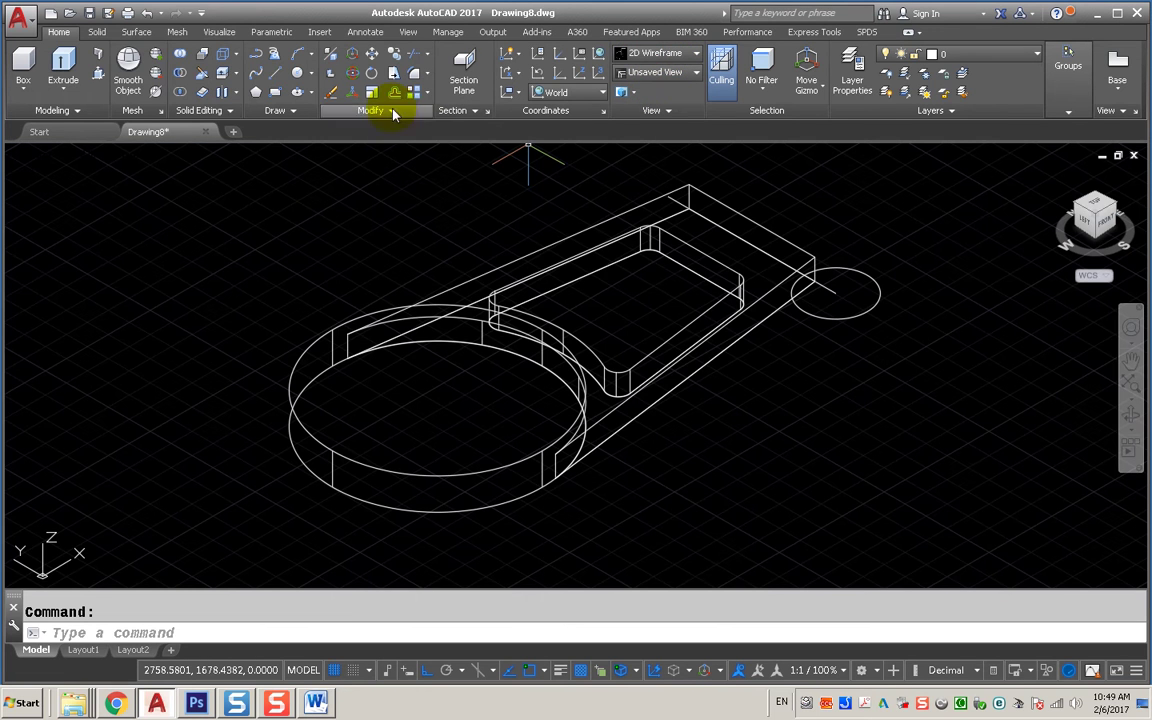
Subtract the inner solid from the outer lever body.
click(181, 72)
click(595, 225)
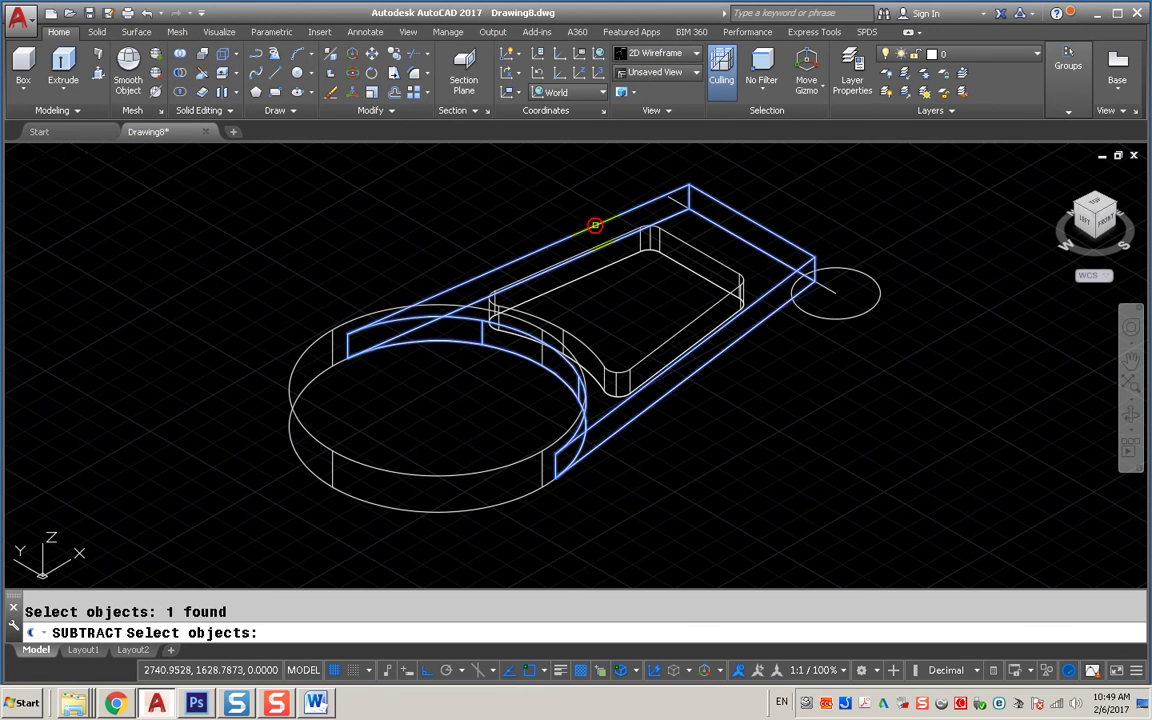
key(Return)
click(699, 252)
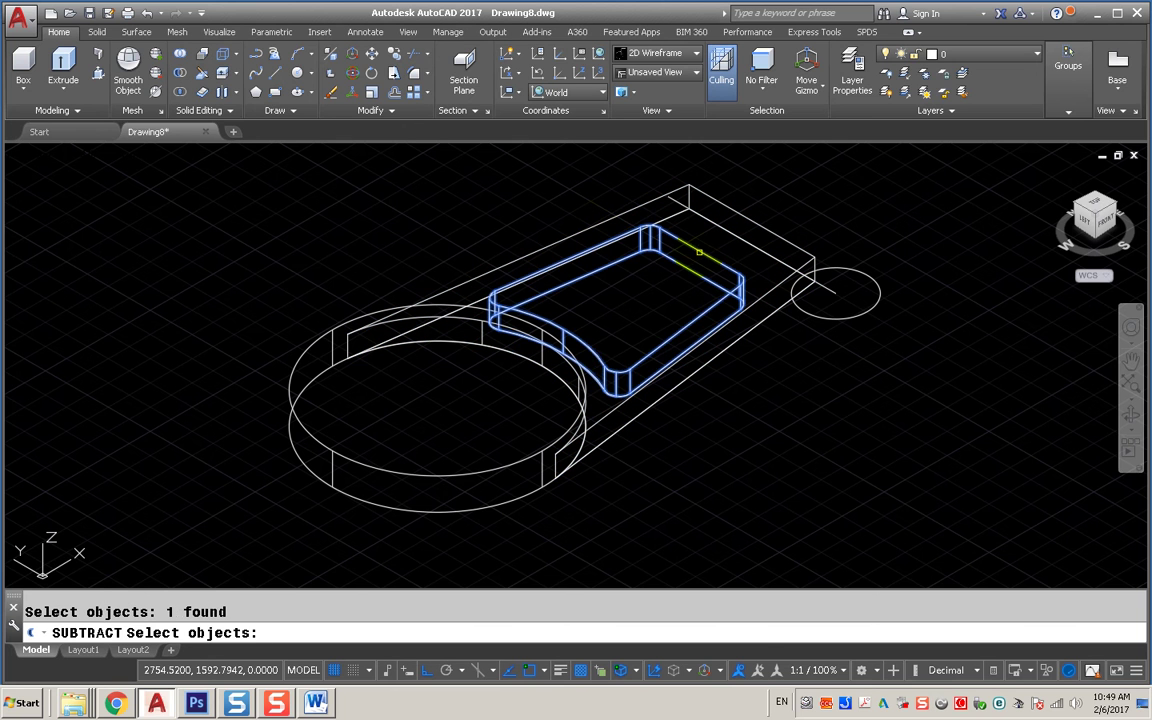
key(Return)
middle_drag(710, 236, 668, 258)
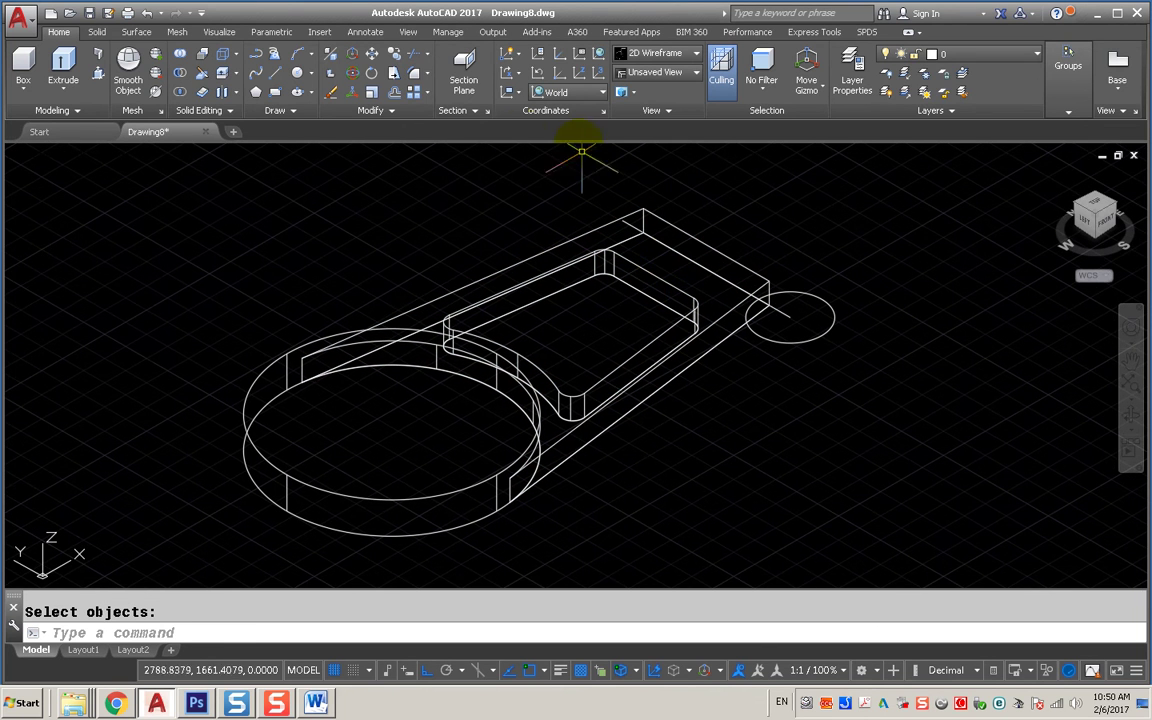
Pick the small circle as a sweep profile, then end the sweep.
click(100, 32)
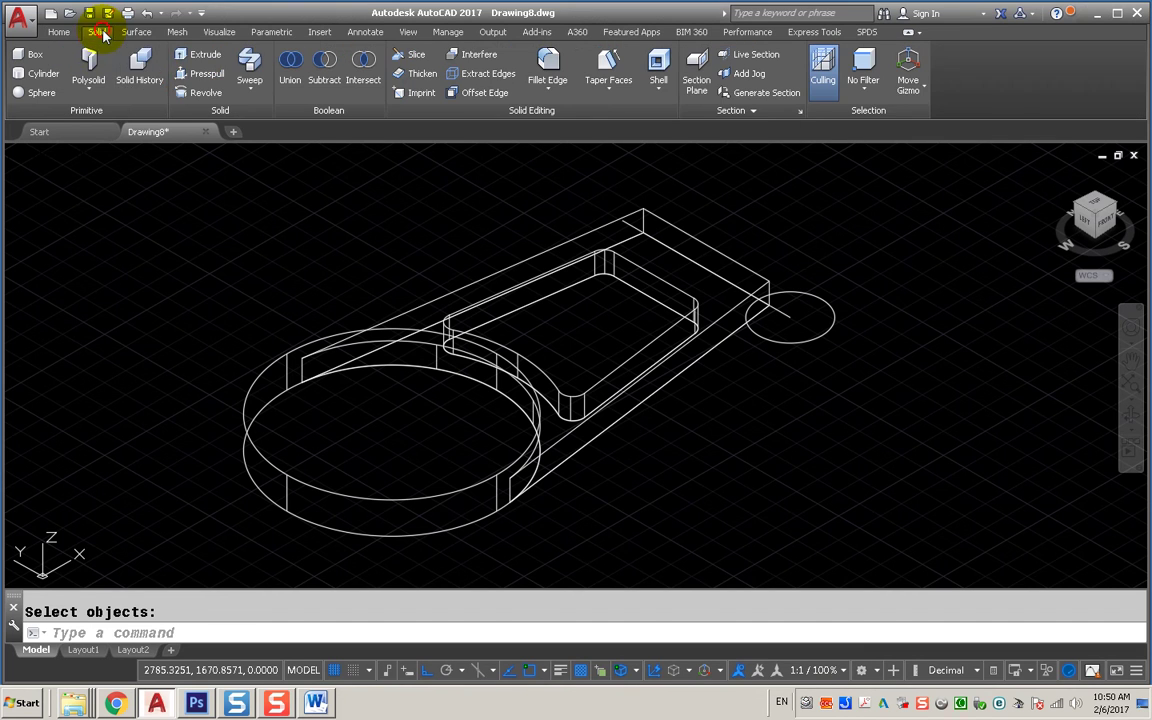
click(250, 72)
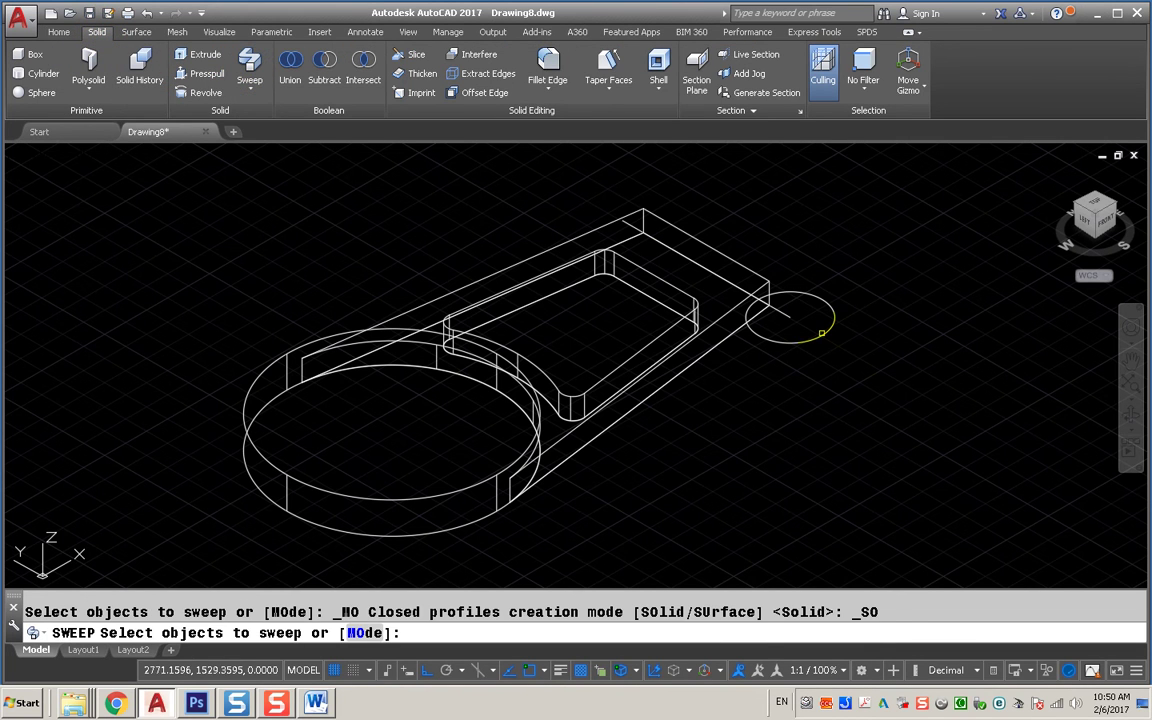
click(821, 333)
key(Return)
key(Escape)
key(Return)
key(Return)
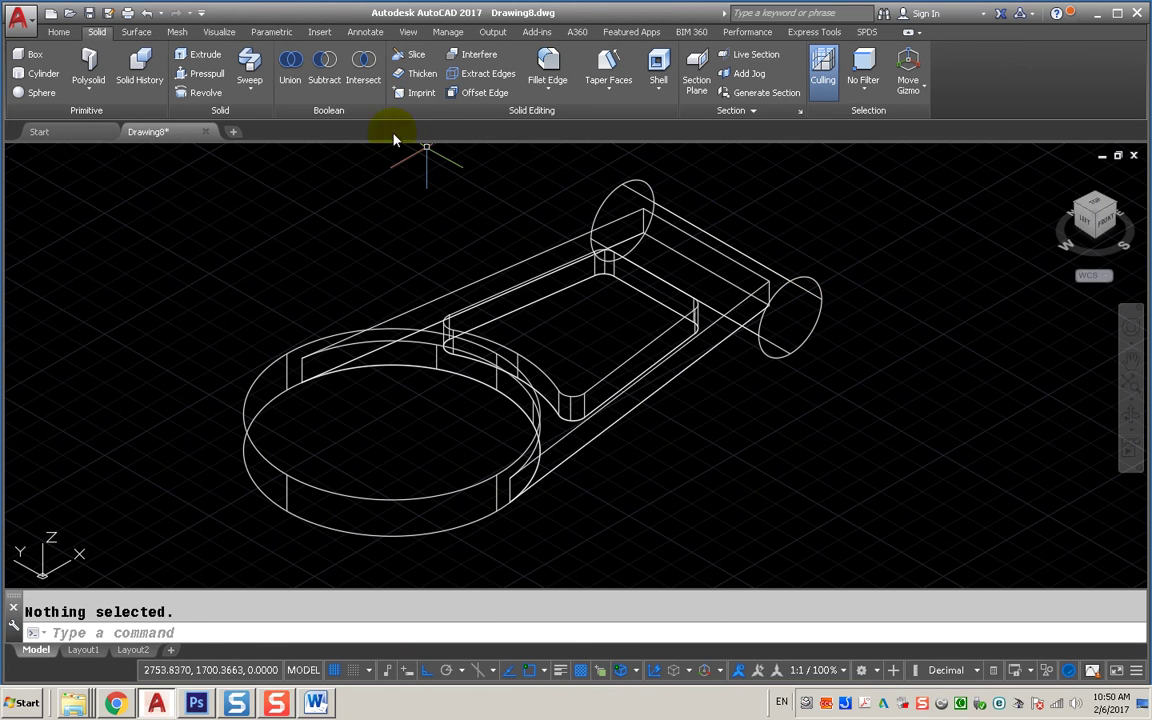
Try twice to union the lever body, then cancel and return to the Home tab tools.
click(291, 68)
click(536, 256)
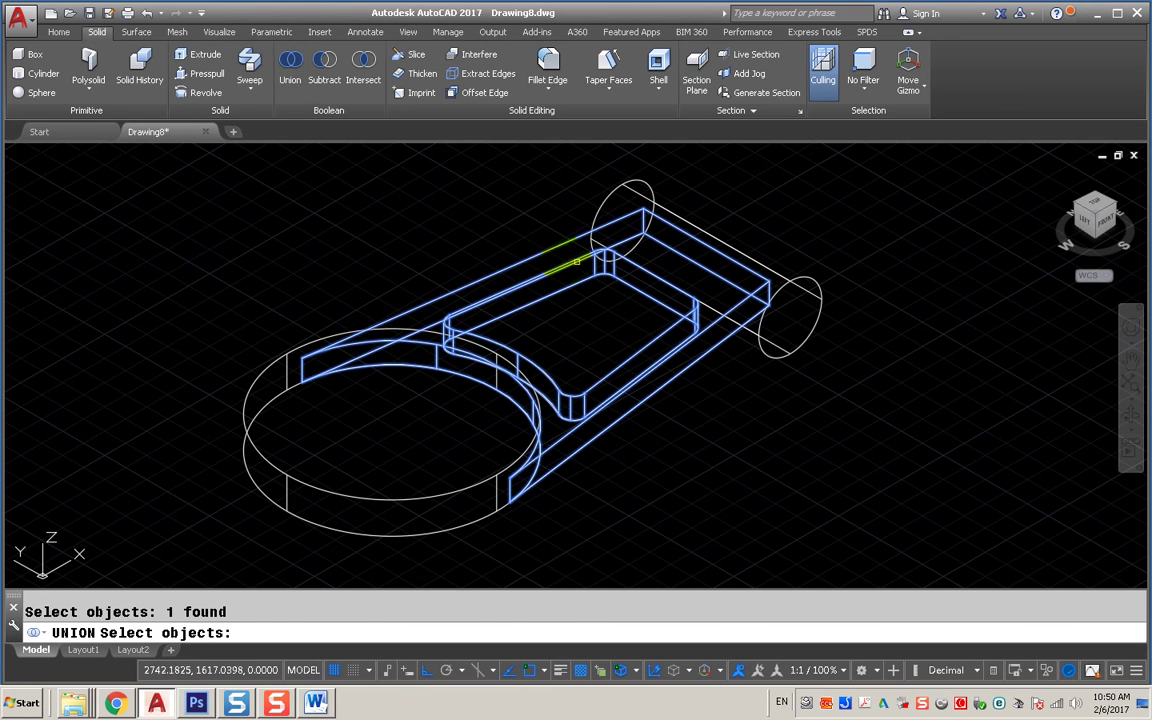
key(Return)
click(290, 68)
click(521, 262)
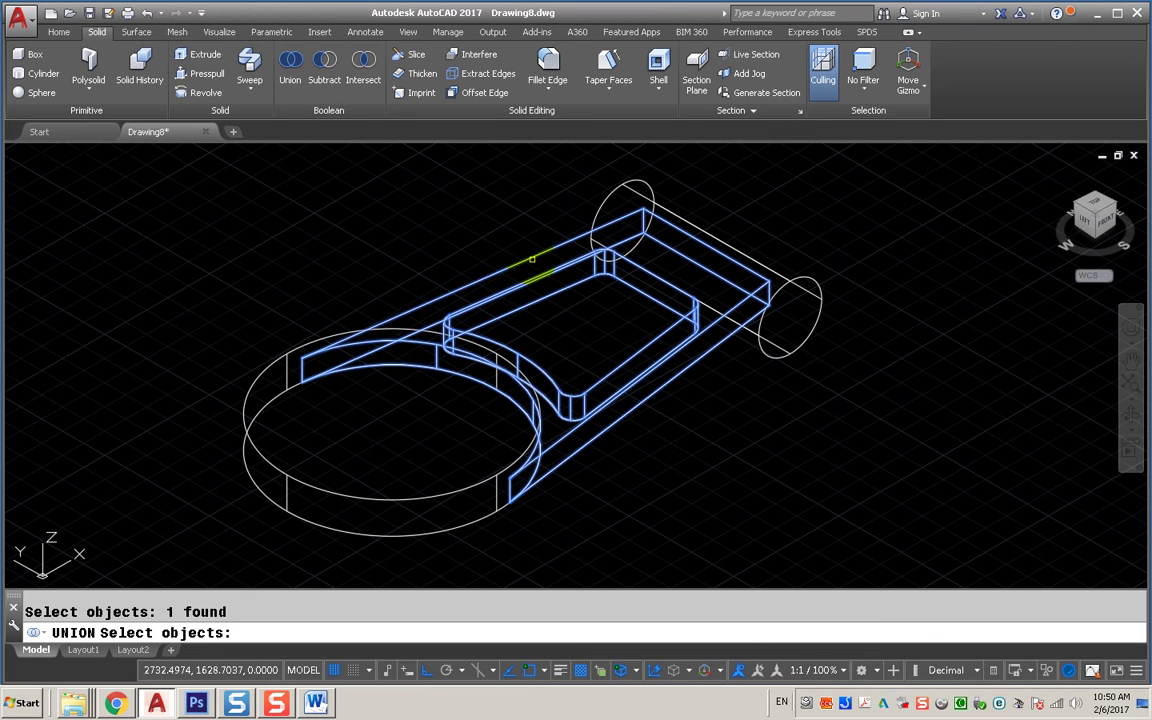
key(Escape)
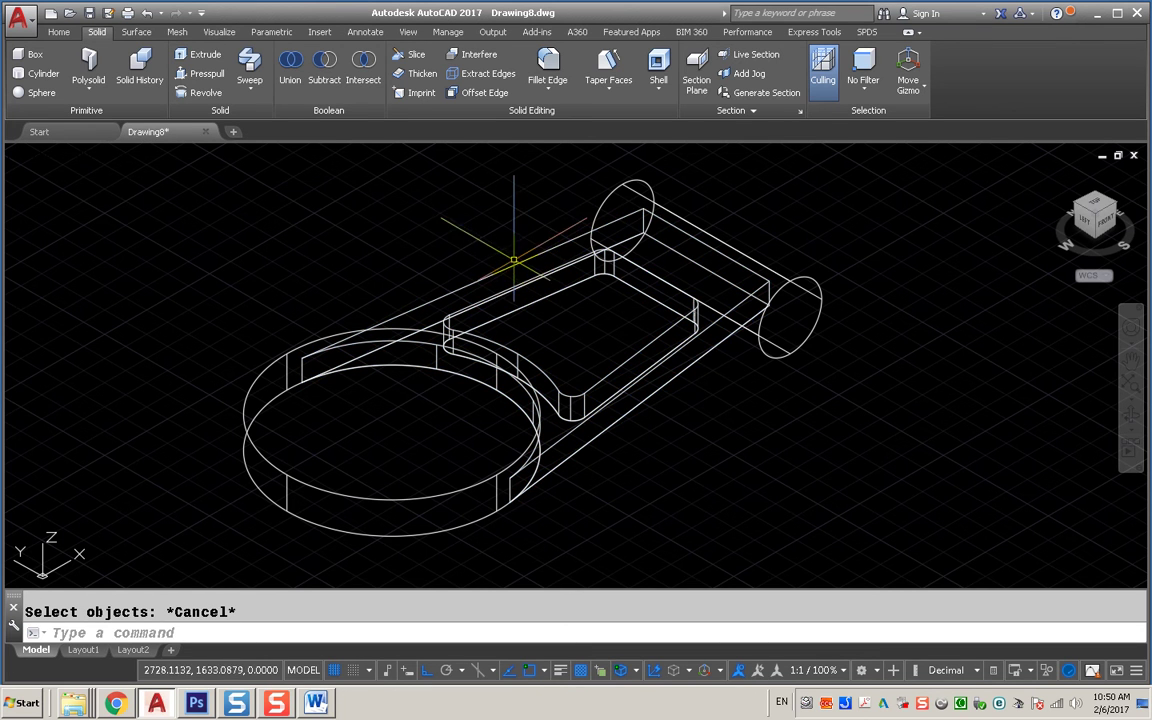
click(58, 31)
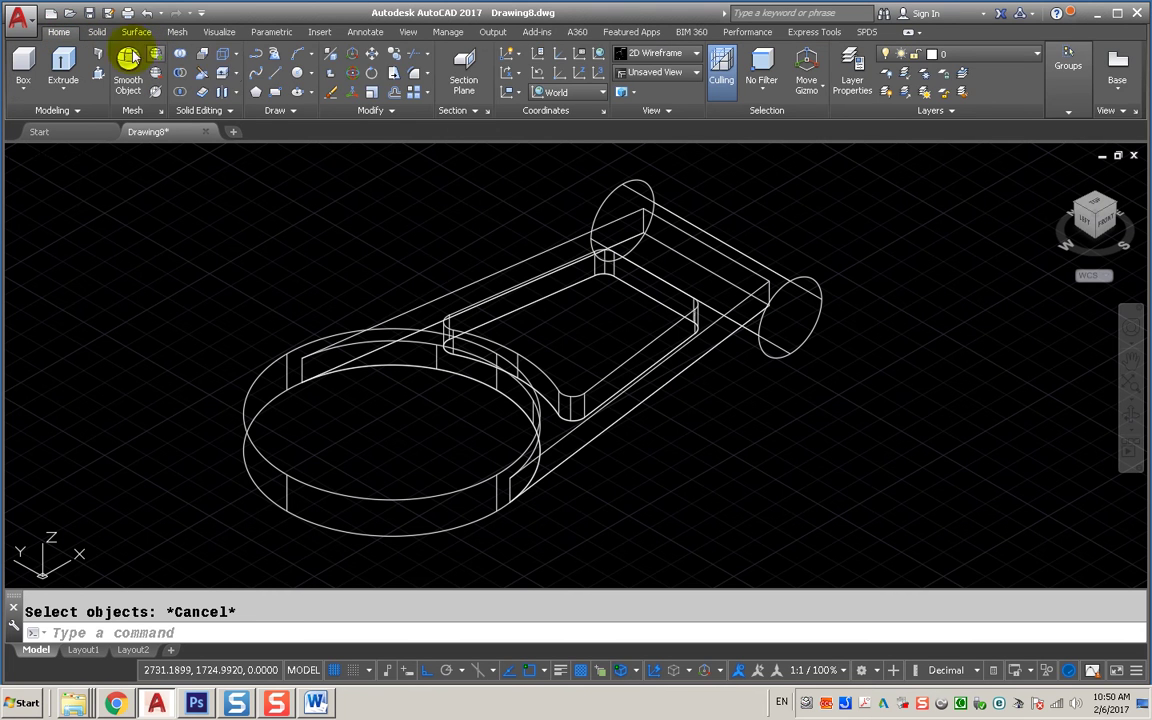
3D-mirror the lever plate and end pin about the XY plane through 0,0,0, keeping the originals.
click(332, 60)
click(540, 253)
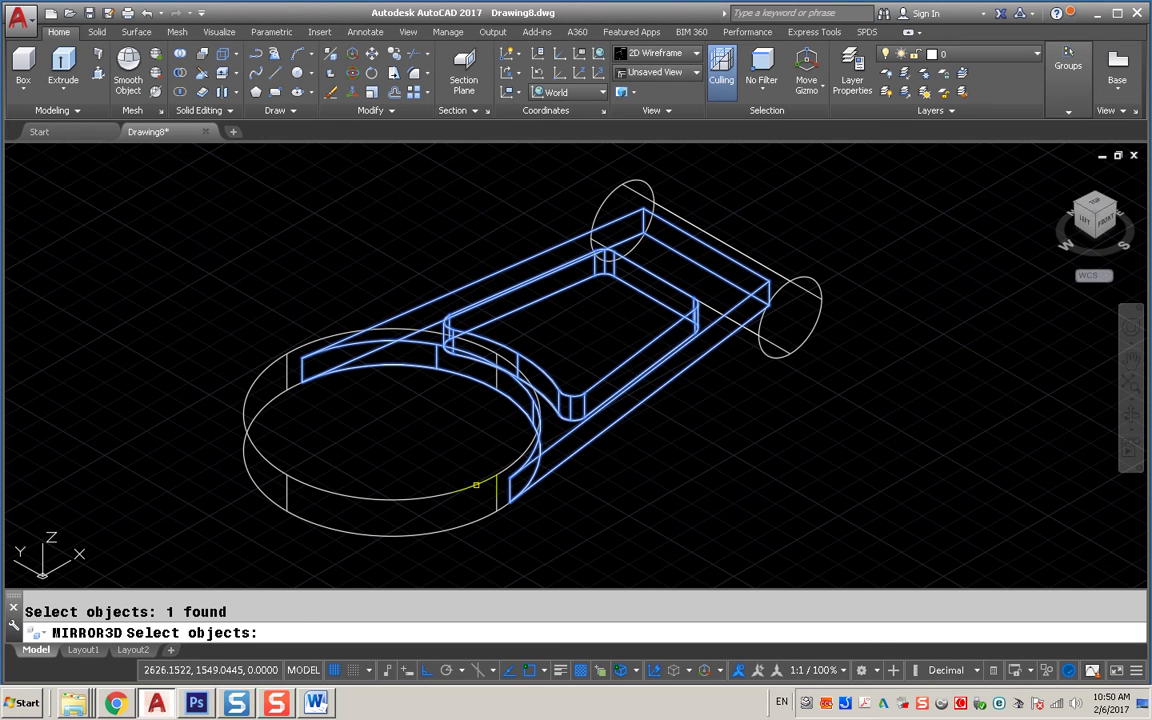
click(476, 484)
scroll(510, 403, down, 2)
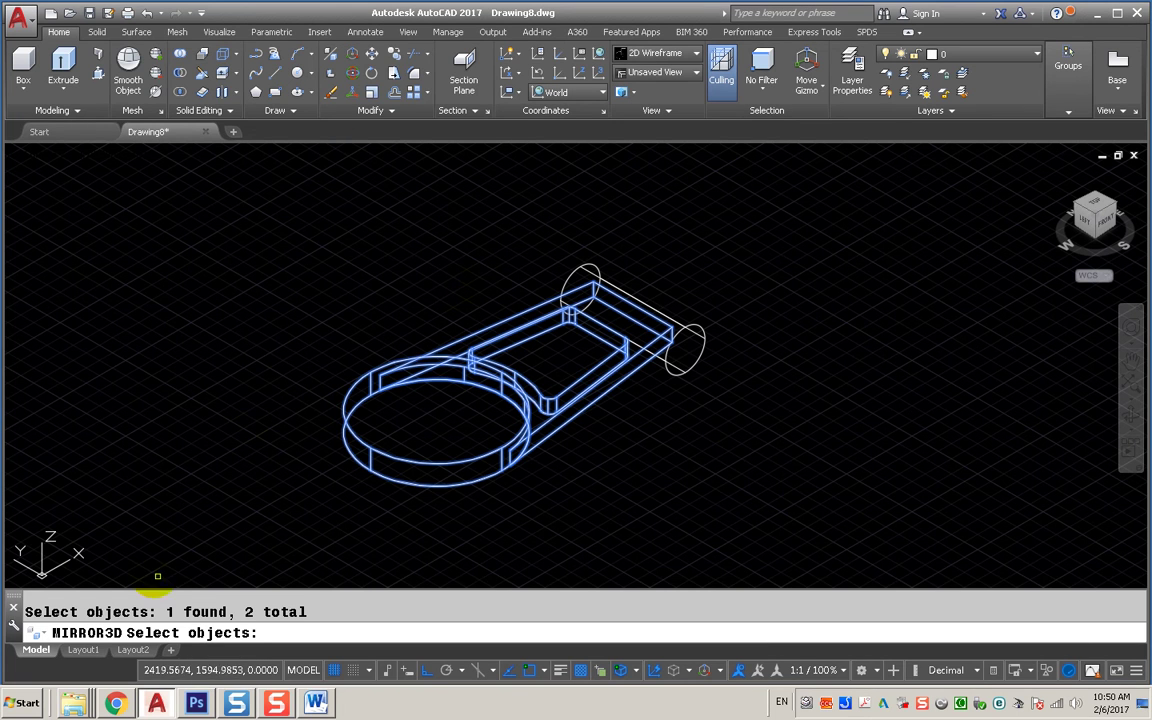
key(Return)
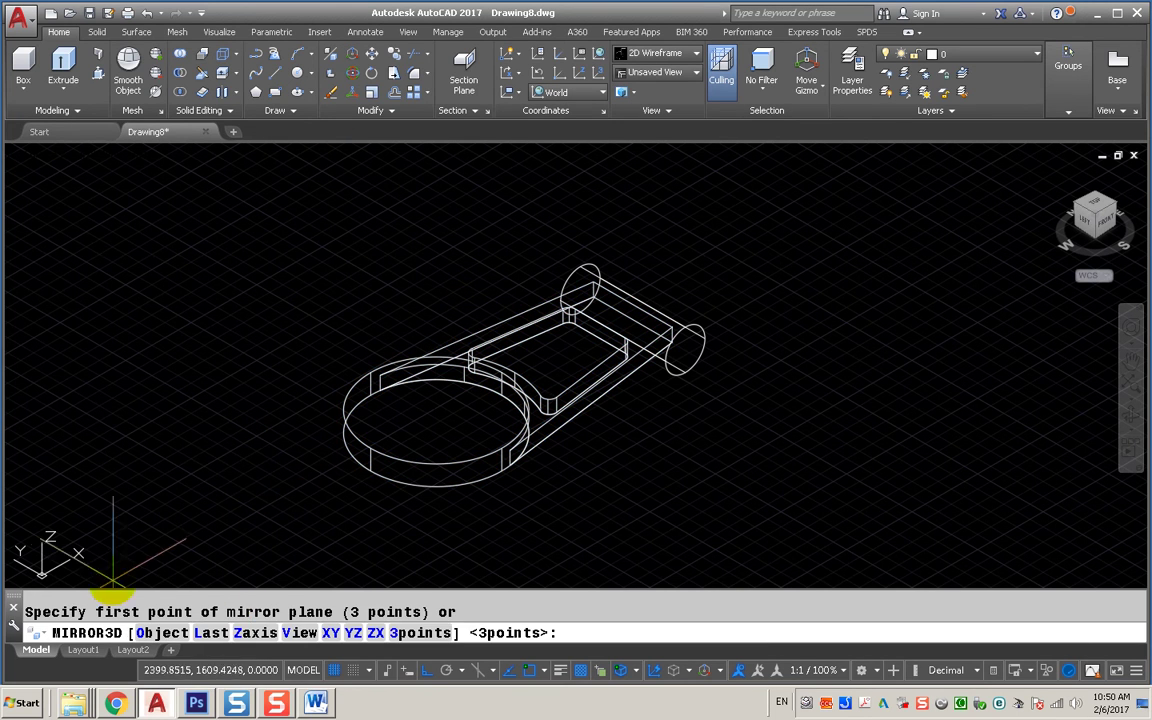
click(330, 637)
key(Return)
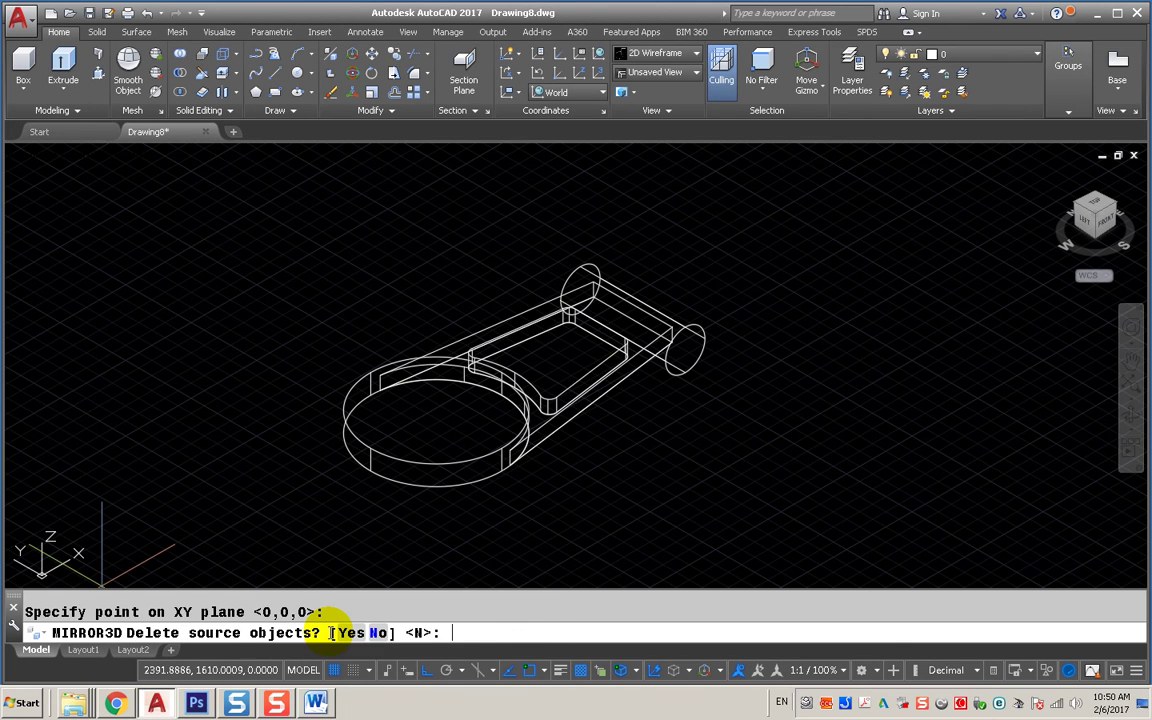
key(Return)
scroll(618, 460, up, 2)
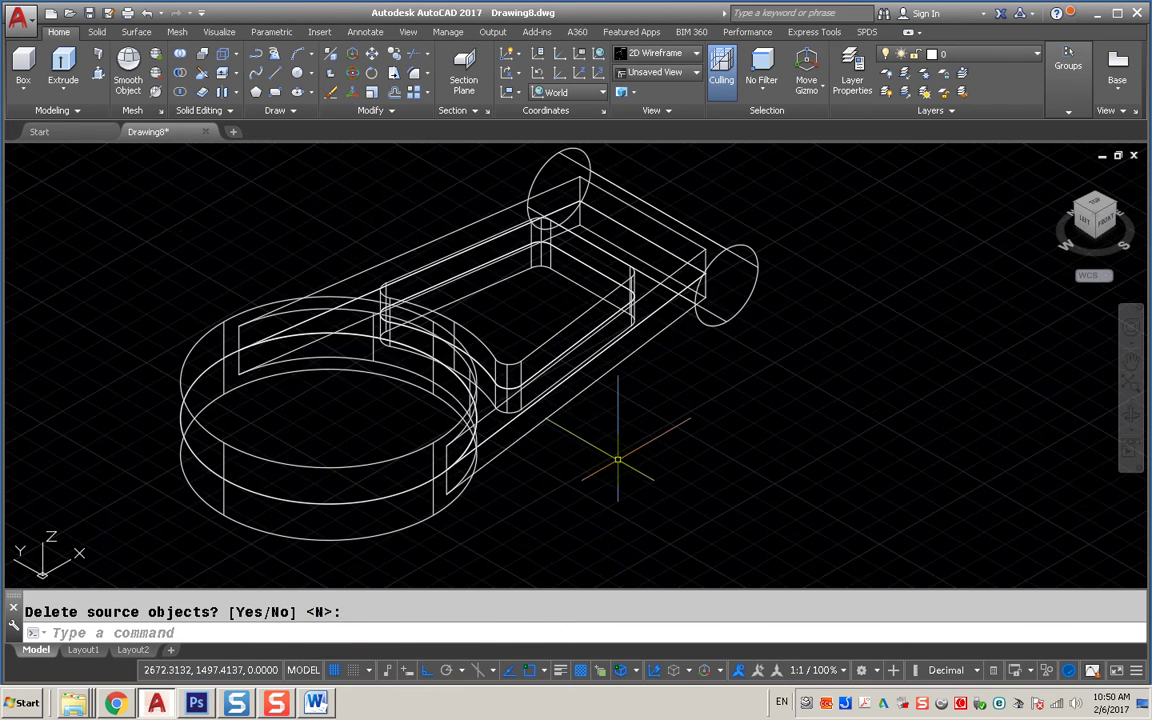
Union the upper lever half, lower lever half and end pin cylinder into one solid.
click(181, 58)
click(469, 225)
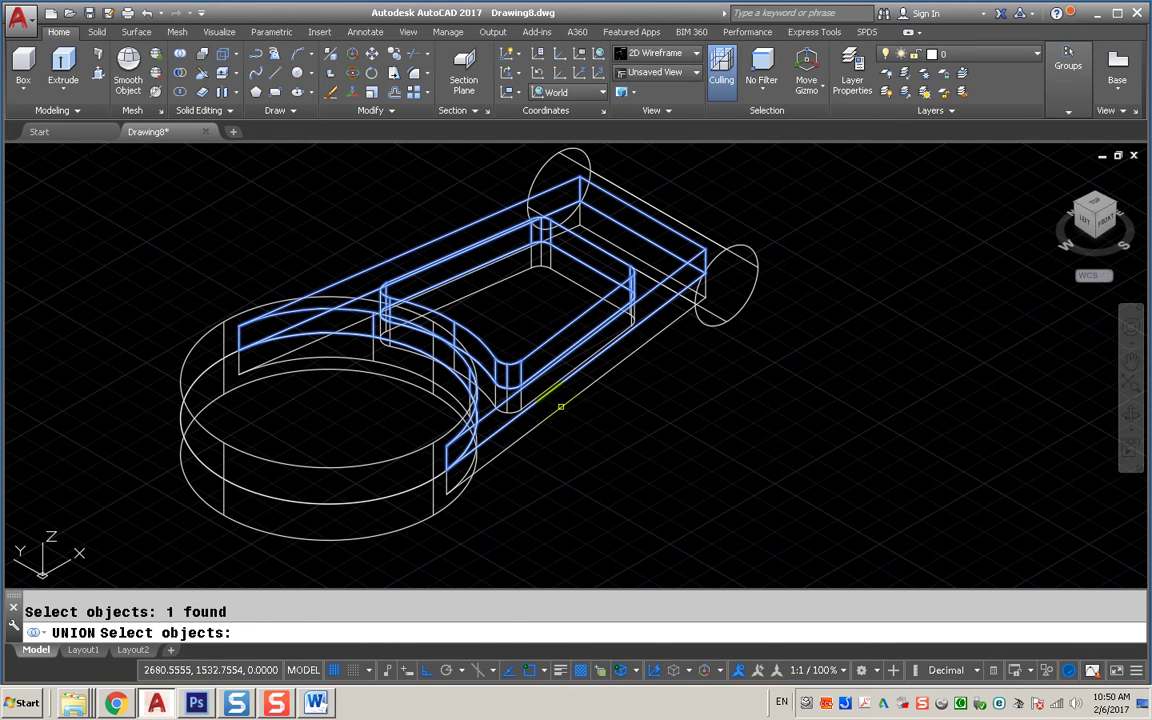
click(560, 408)
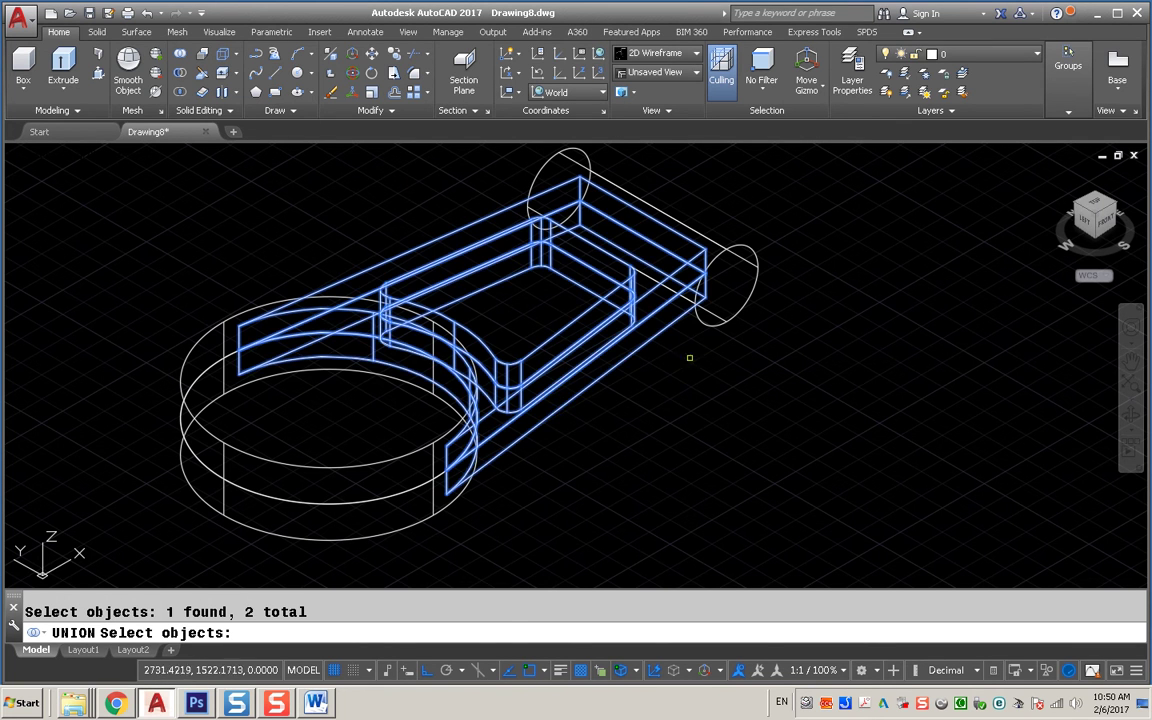
click(710, 326)
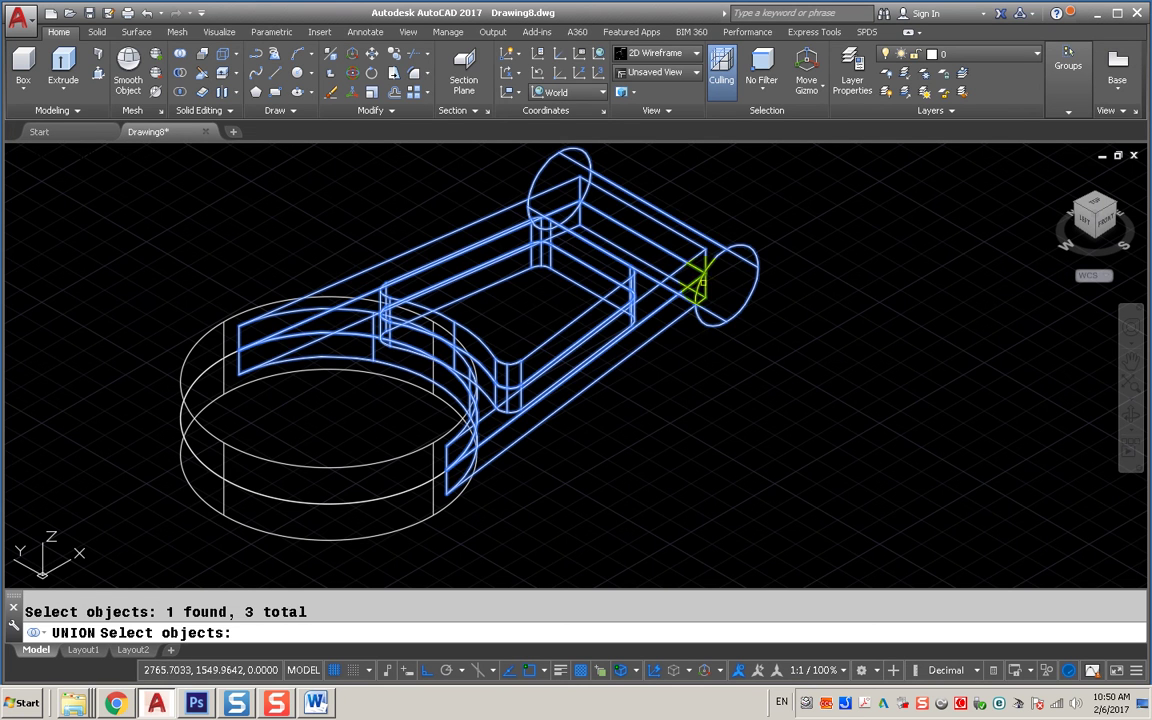
key(Return)
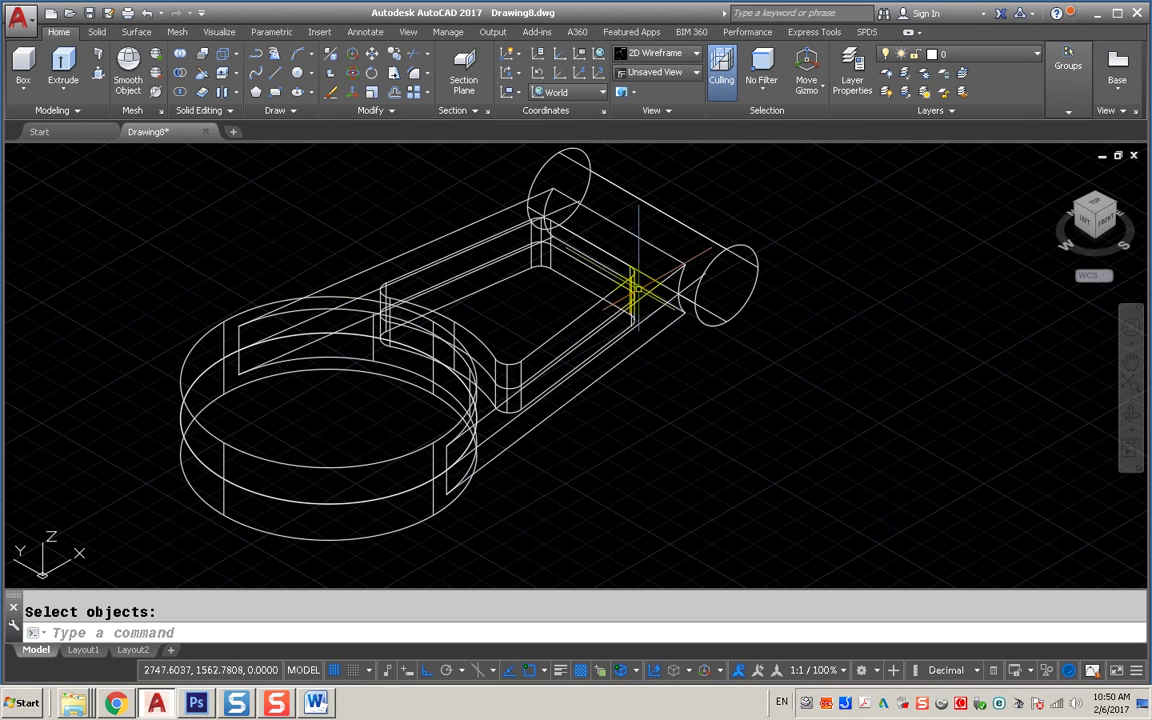
key(Return)
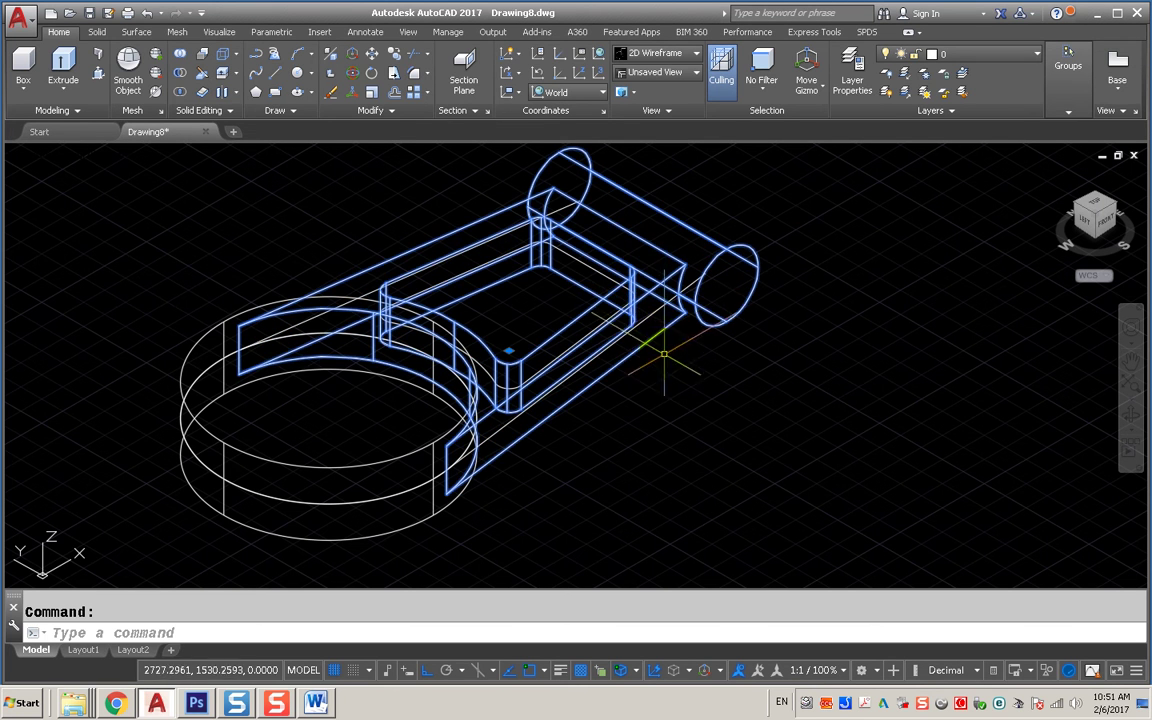
key(Escape)
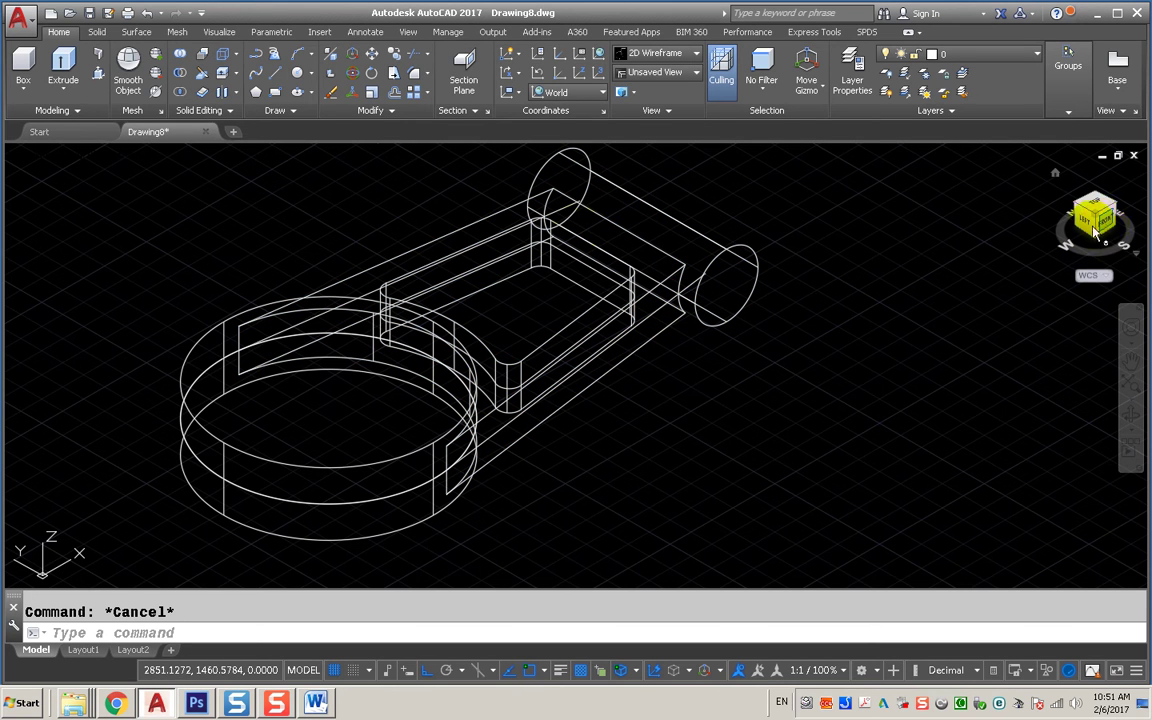
View the lever from the Front preset, then return to the Home isometric view zoomed in.
click(41, 157)
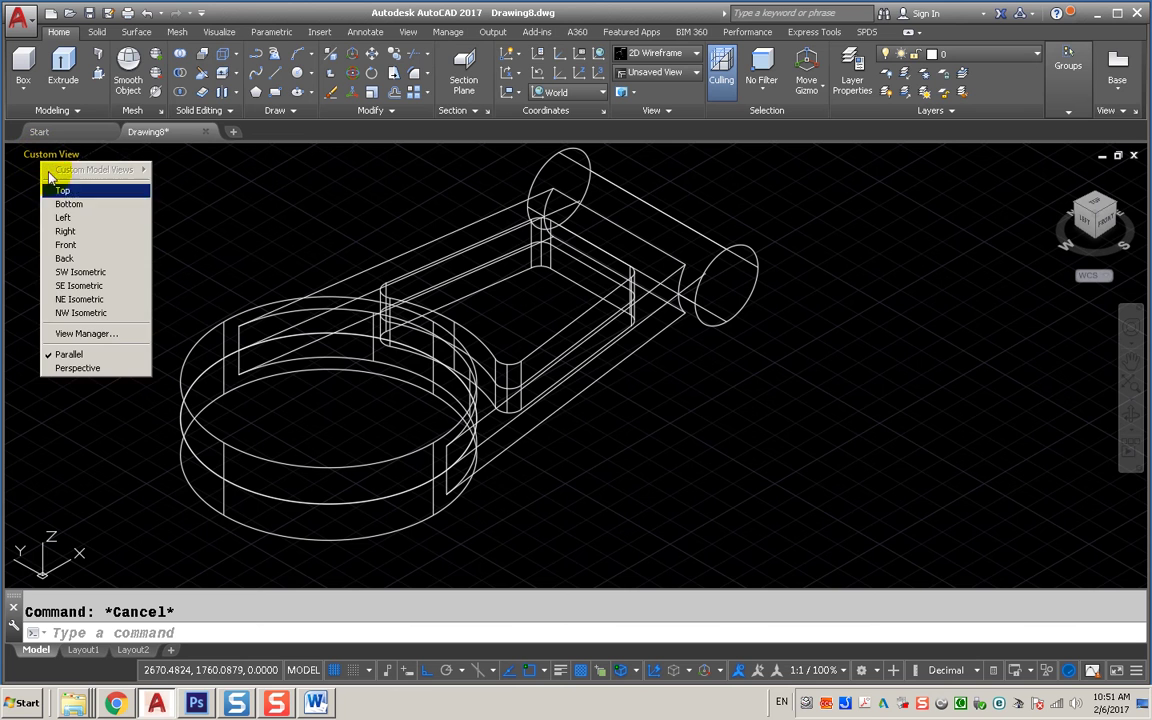
click(65, 245)
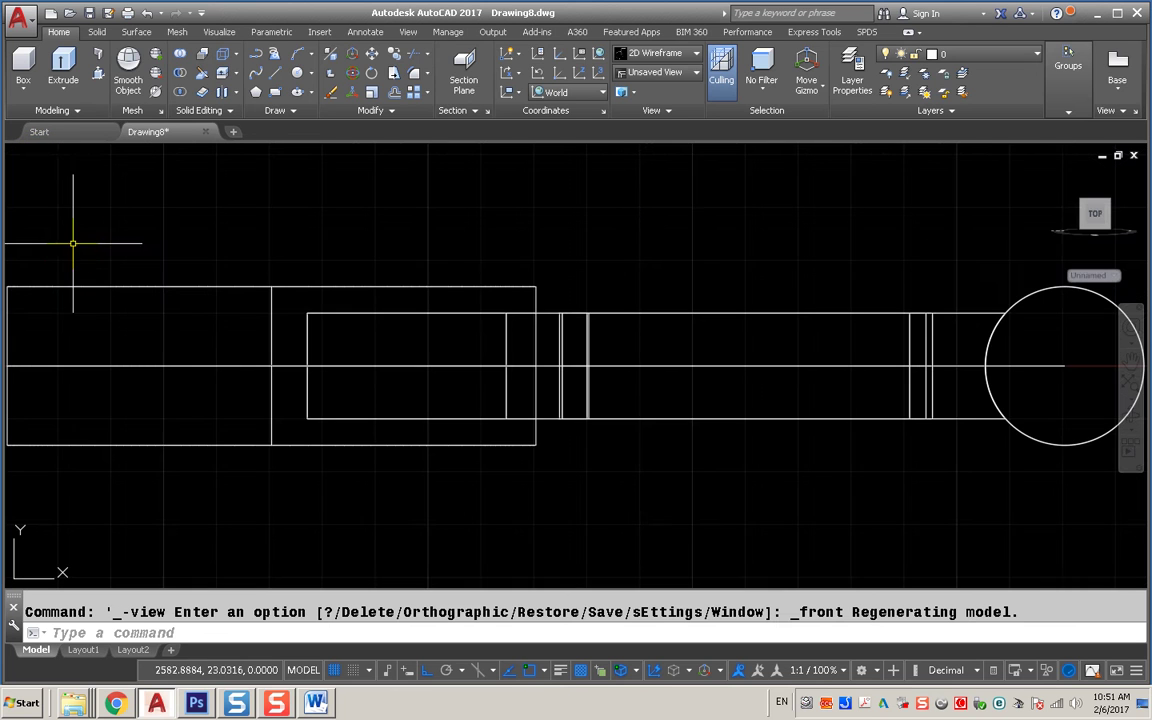
scroll(445, 290, down, 2)
mouse_move(1094, 214)
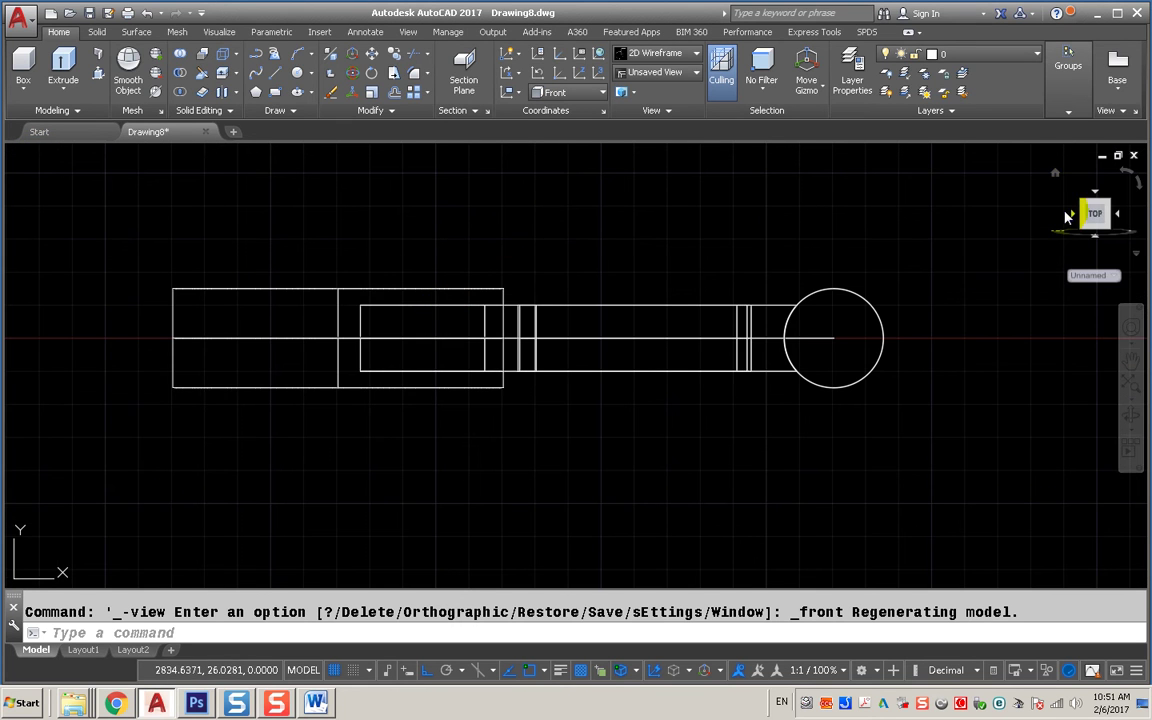
click(1055, 177)
scroll(815, 313, up, 4)
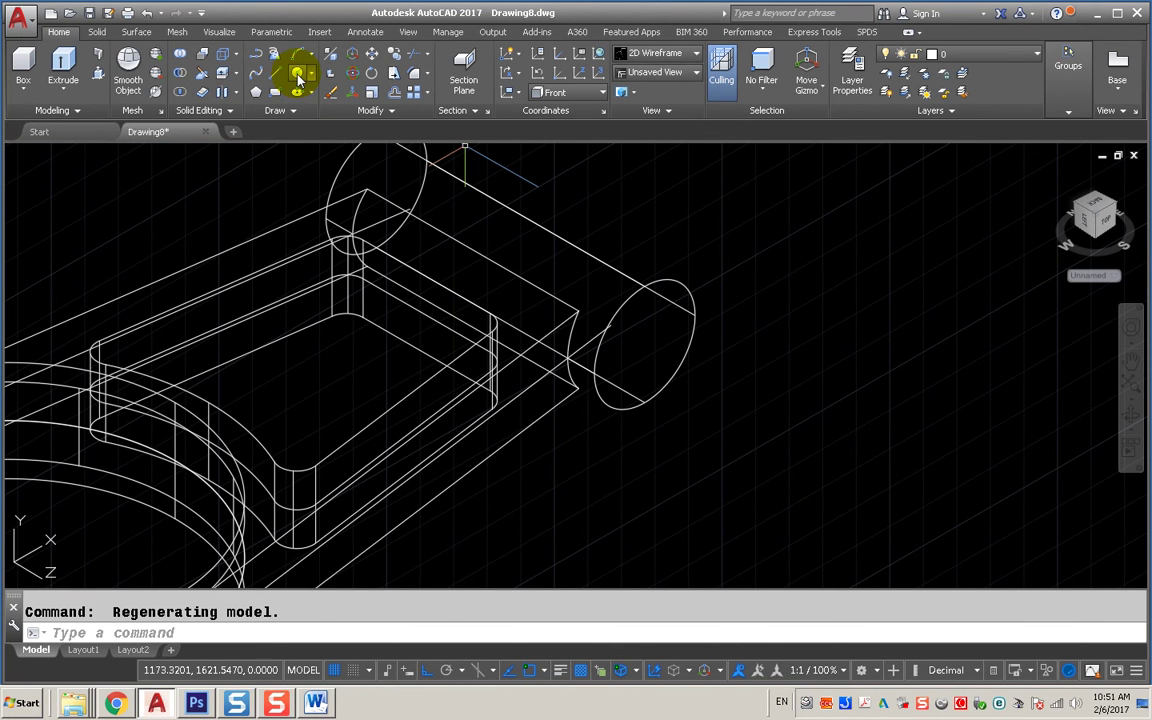
Draw a radius 10 circle concentric with the pin cylinder's end face.
click(297, 74)
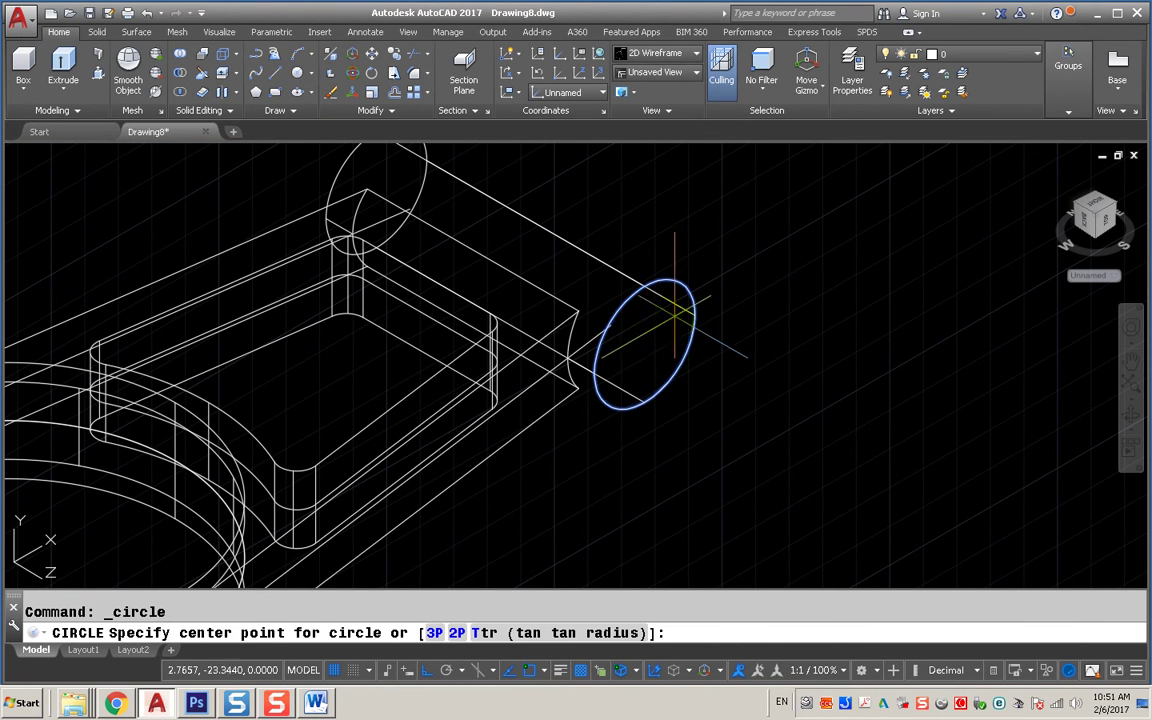
click(648, 335)
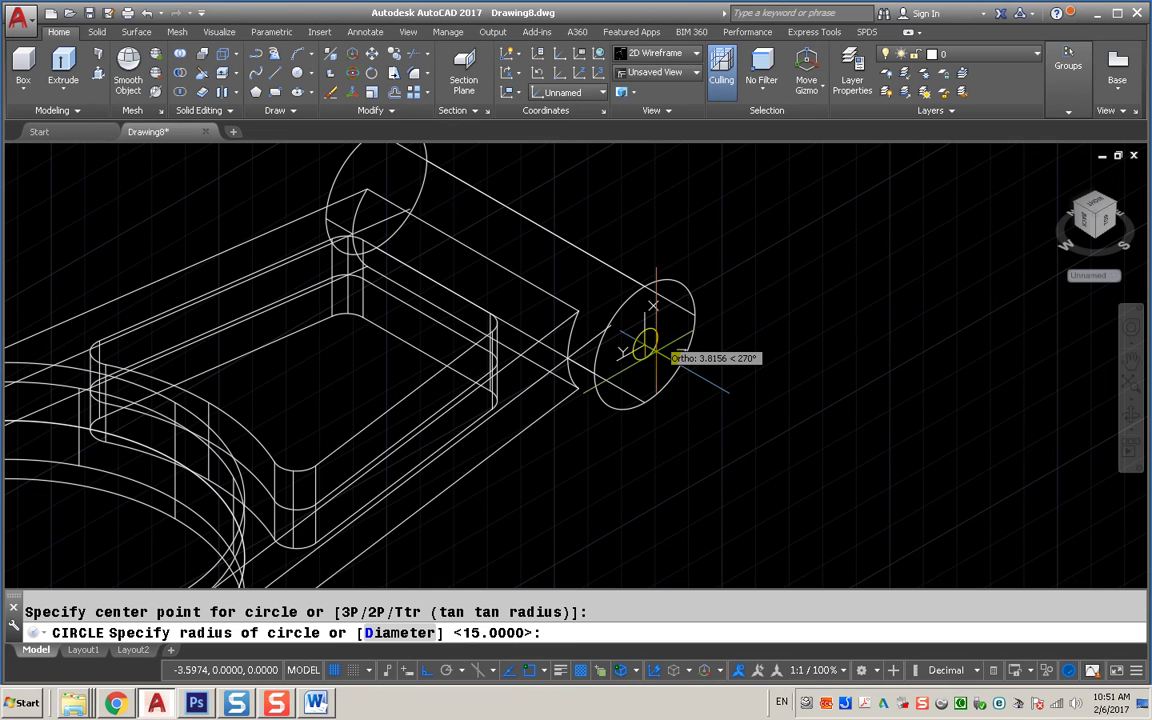
text(10)
key(Return)
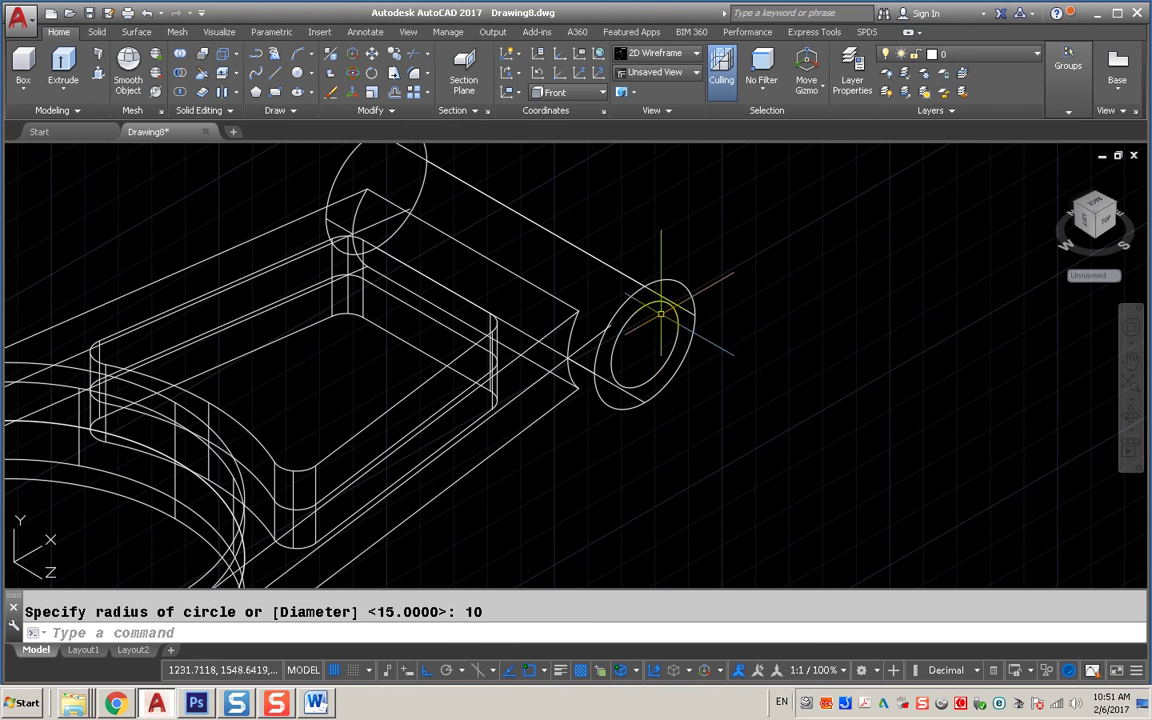
scroll(650, 330, down, 3)
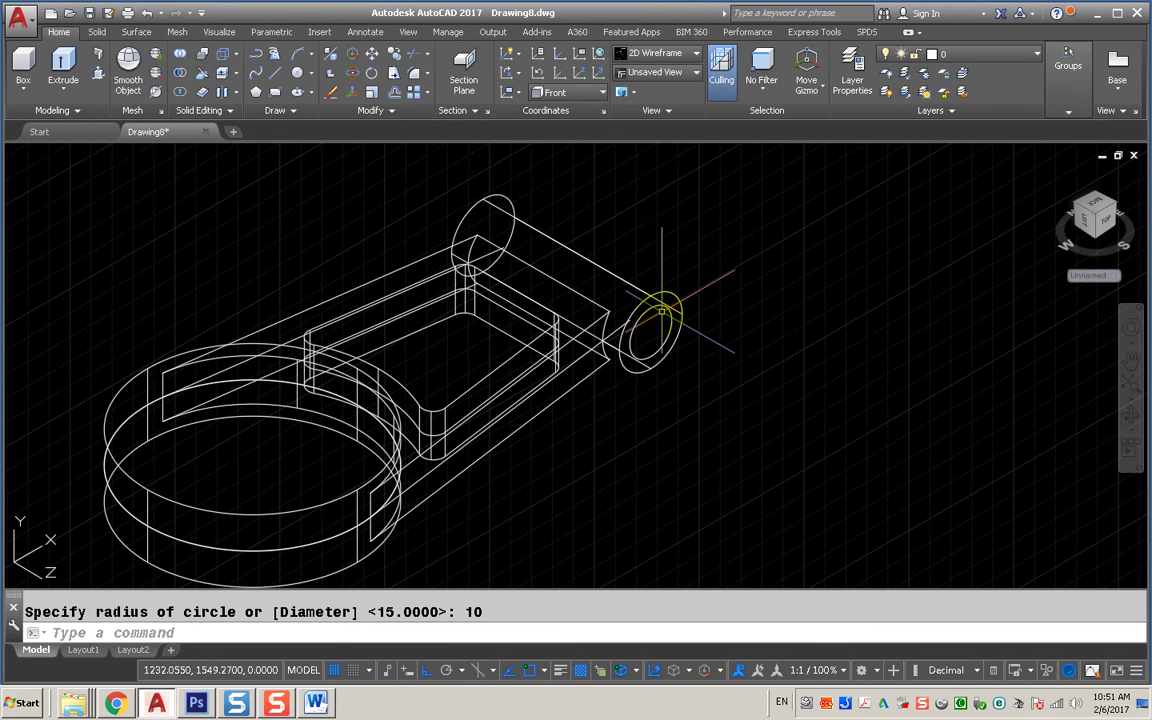
Extrude the radius 10 circle into a cylinder along the pin.
click(71, 73)
click(646, 313)
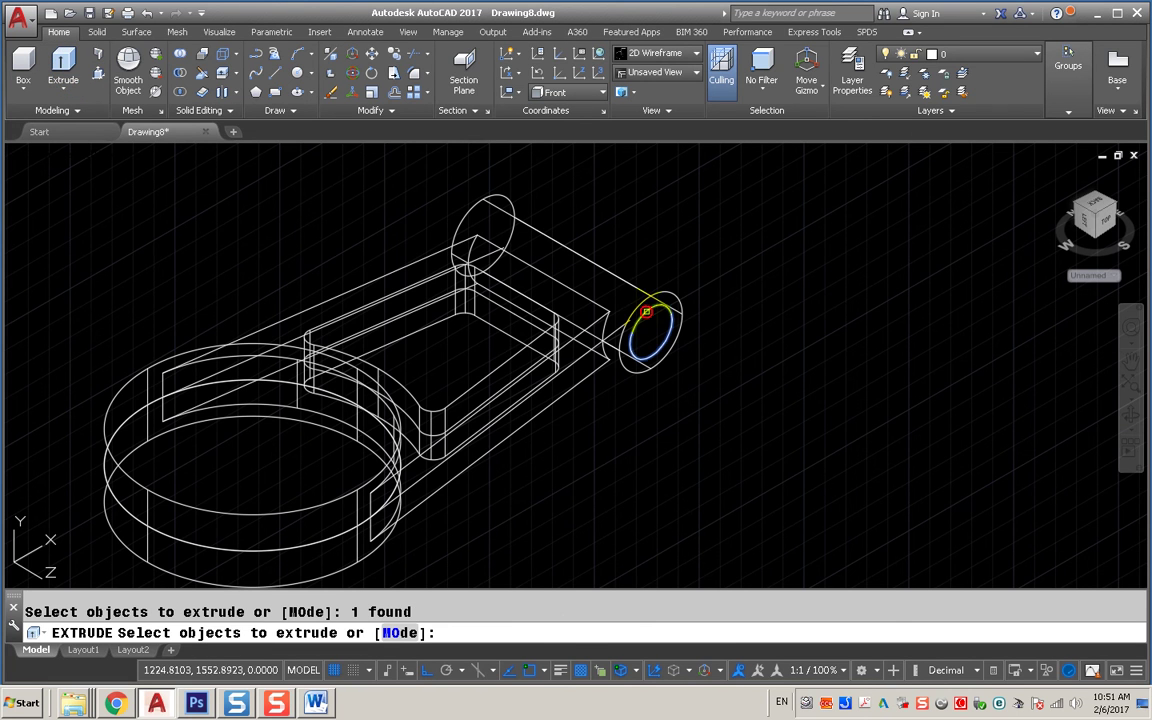
key(Return)
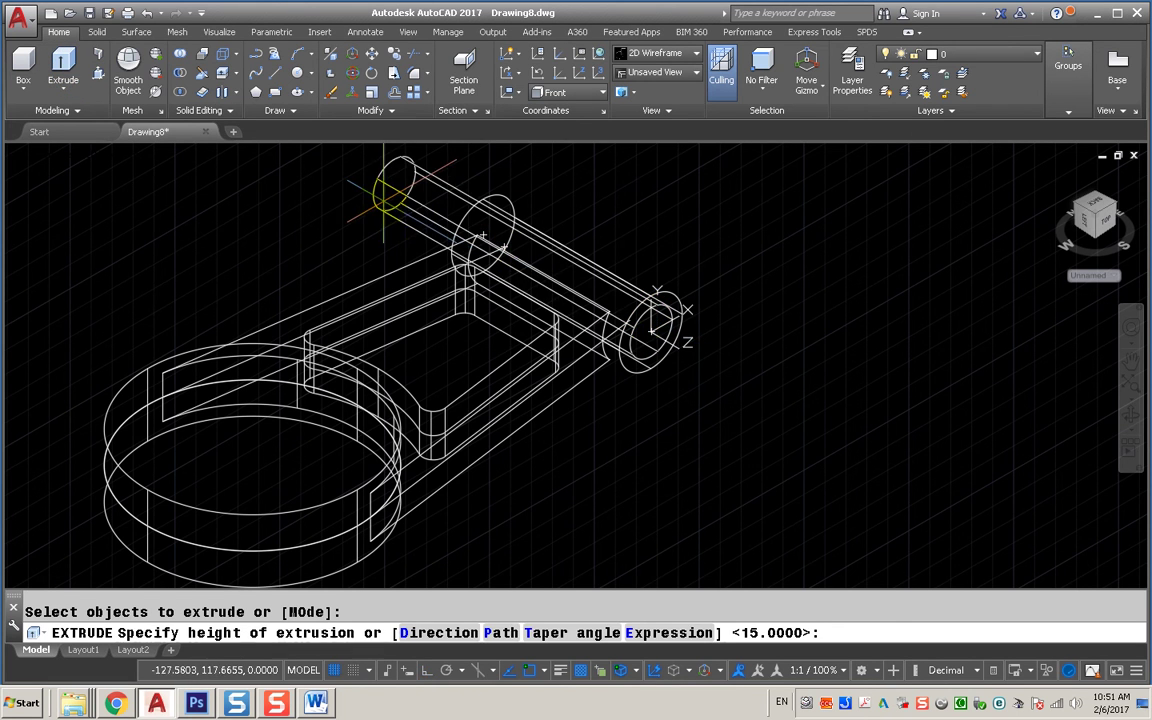
Subtract the small cylinder from the lever arm to bore the pin hole.
click(181, 73)
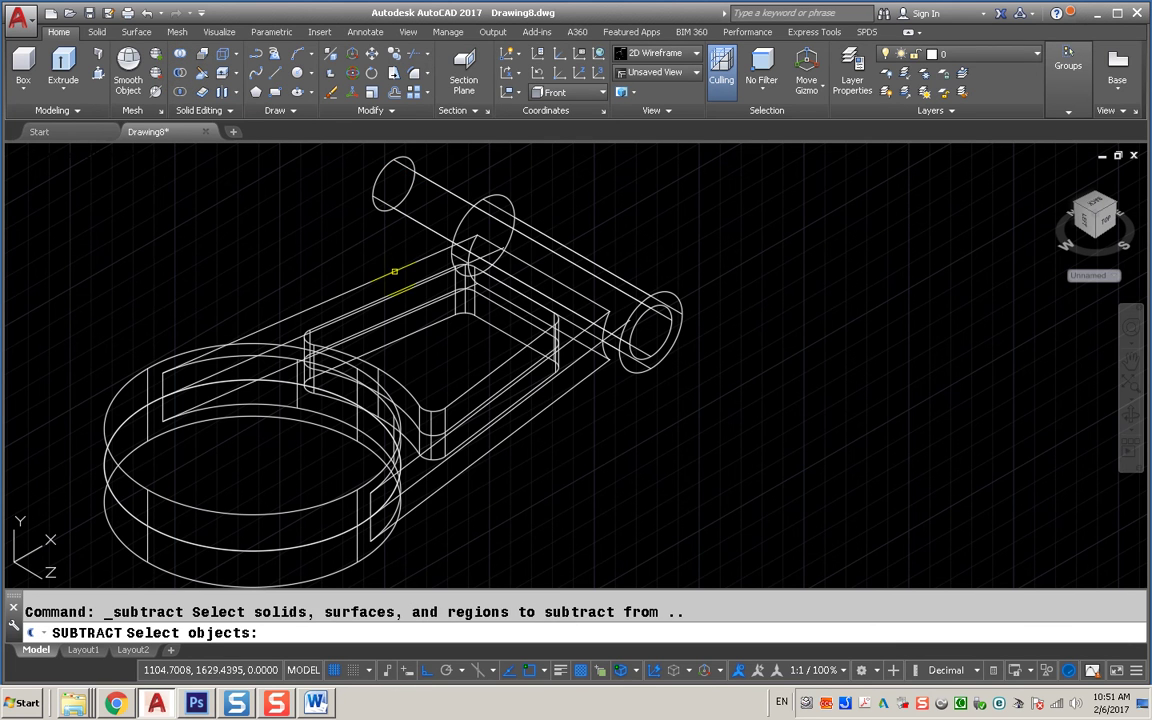
click(394, 271)
key(Return)
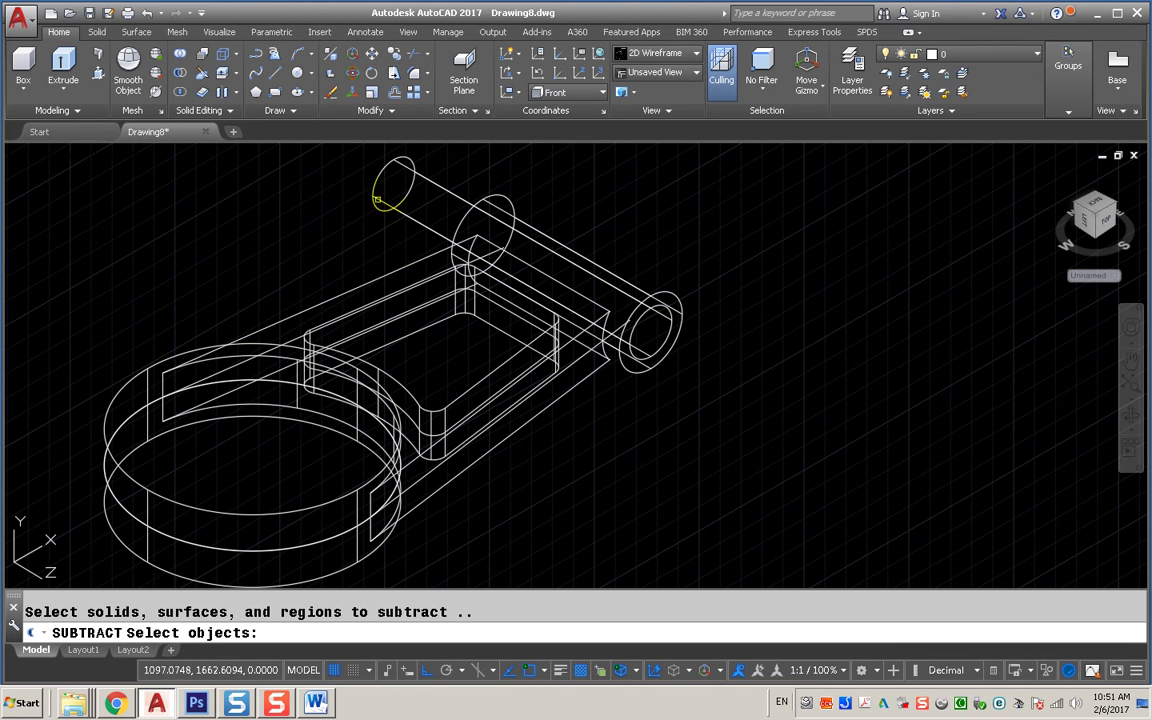
click(372, 192)
key(Return)
3D-mirror the bored lever arm about the YZ plane at the origin, keeping the original arm.
scroll(390, 218, down, 2)
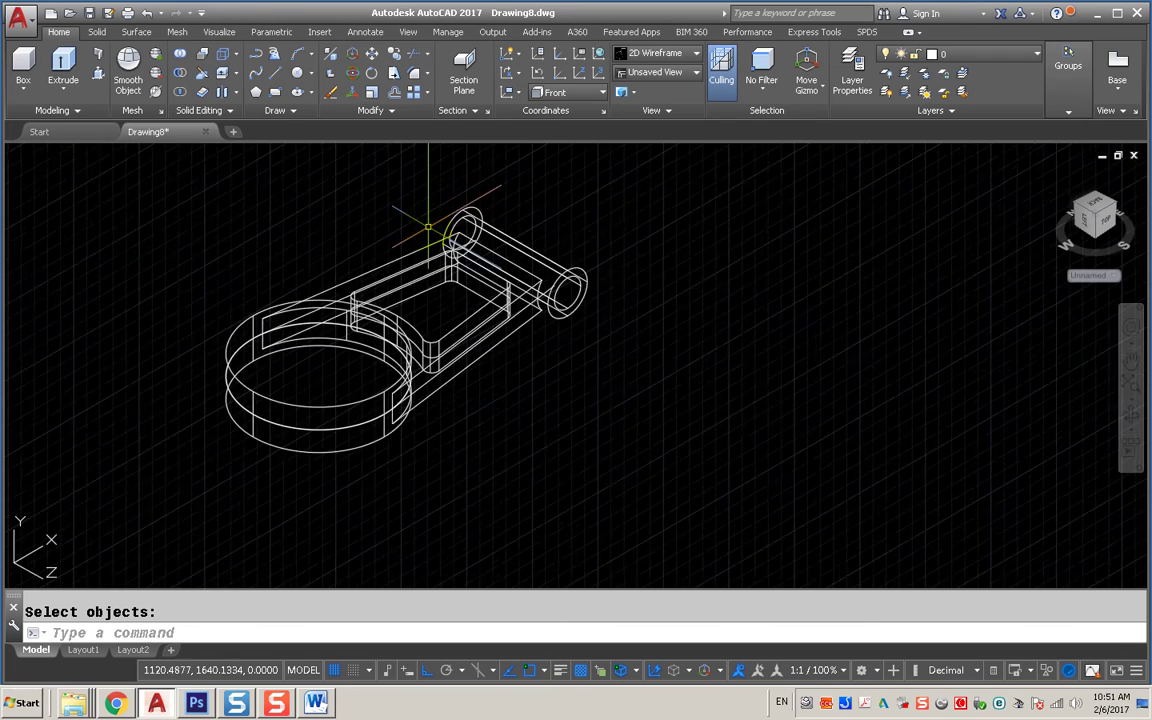
scroll(420, 227, down, 2)
scroll(410, 222, up, 2)
mouse_move(398, 218)
middle_down()
mouse_move(512, 224)
mouse_move(559, 204)
middle_up()
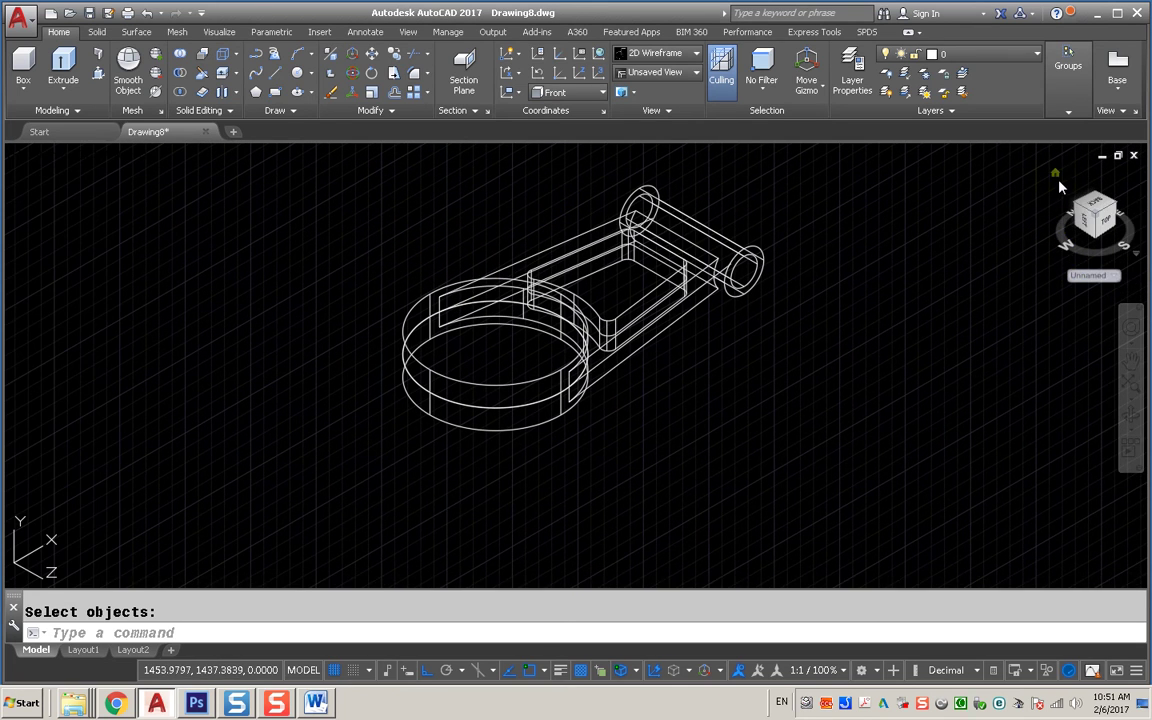
click(1055, 174)
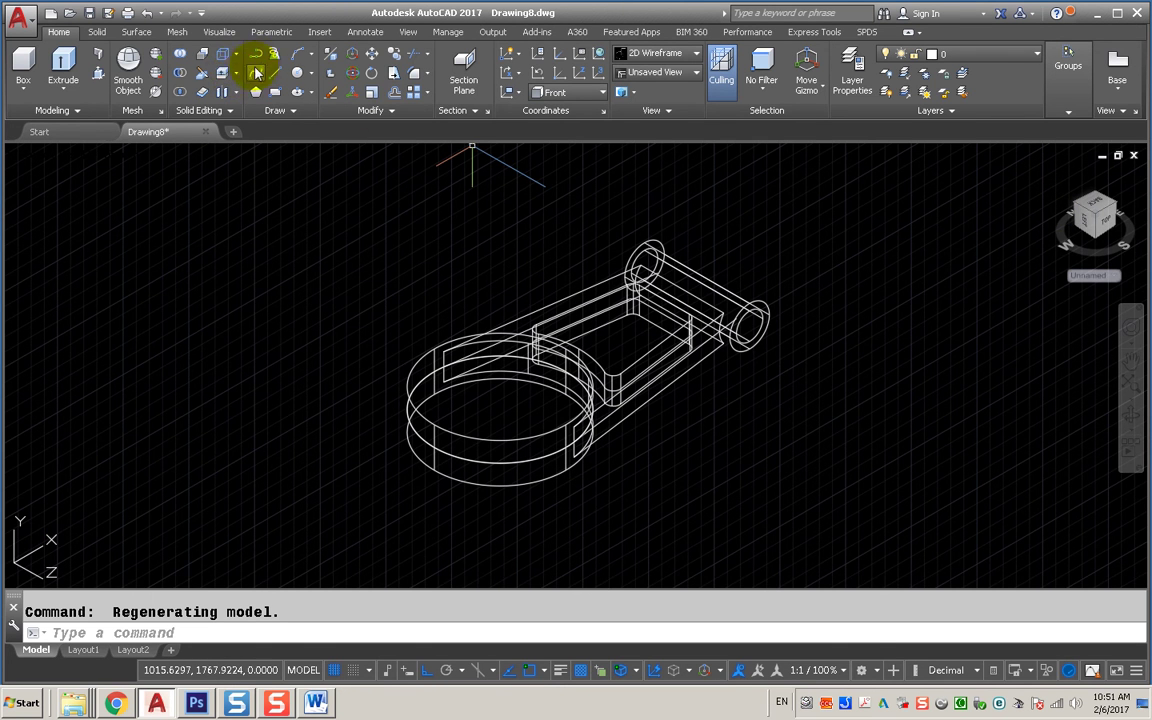
click(332, 55)
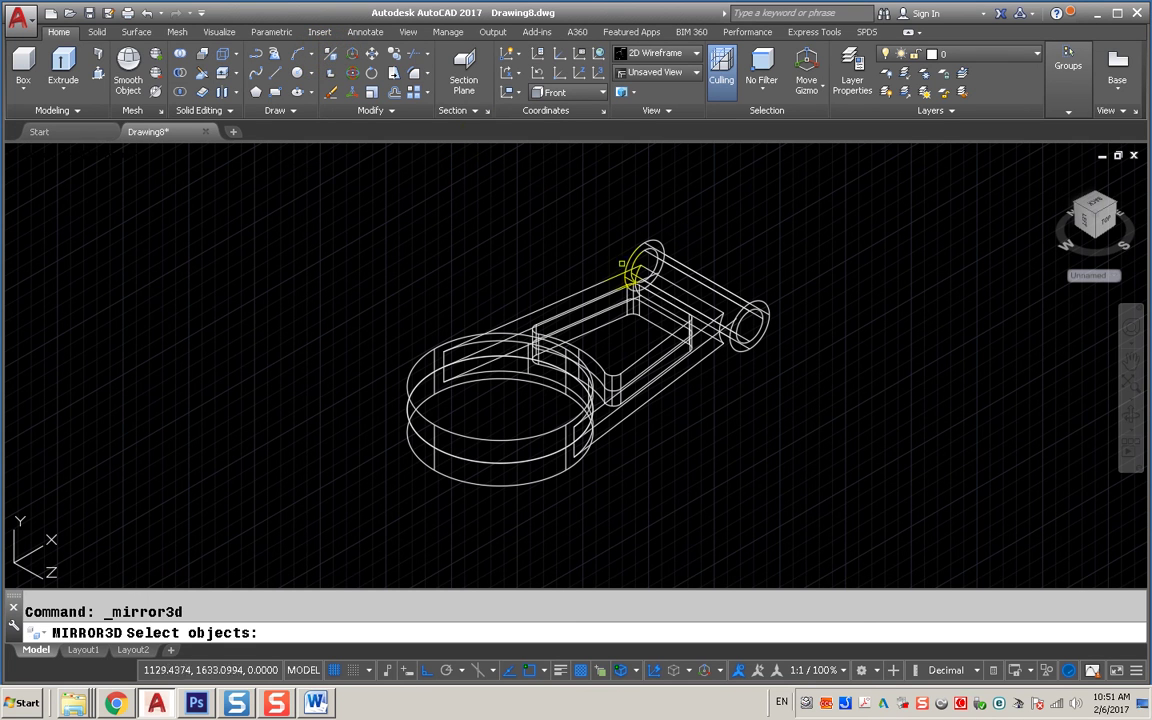
click(604, 286)
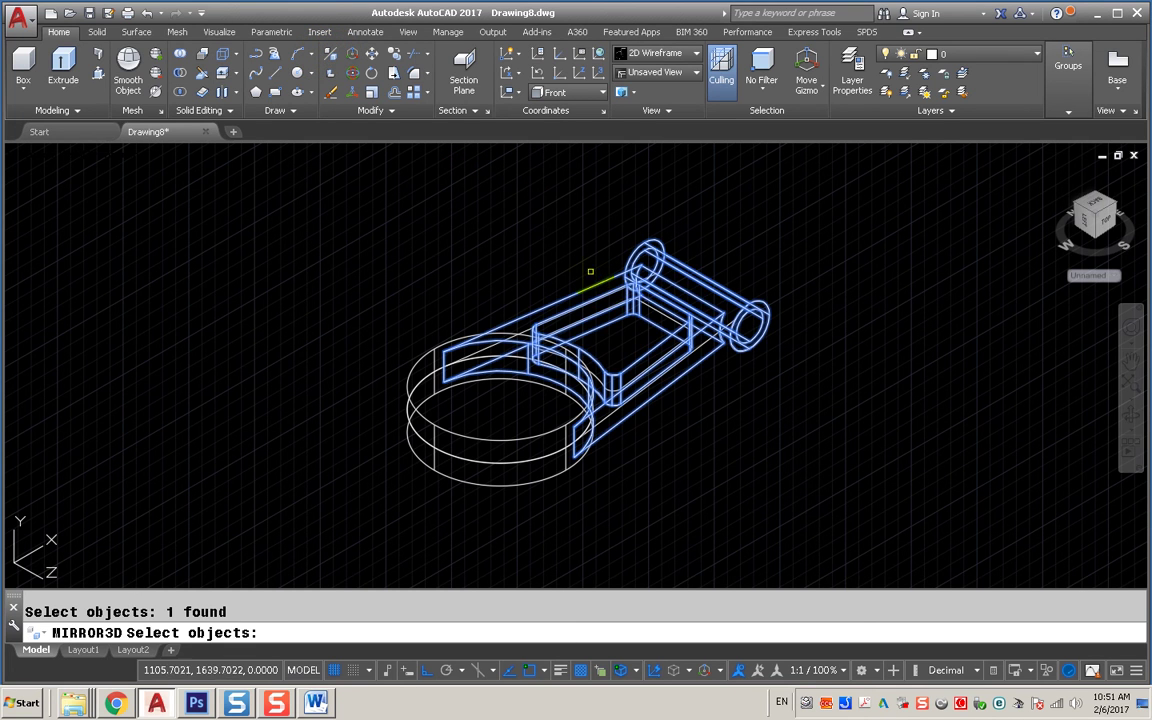
key(Return)
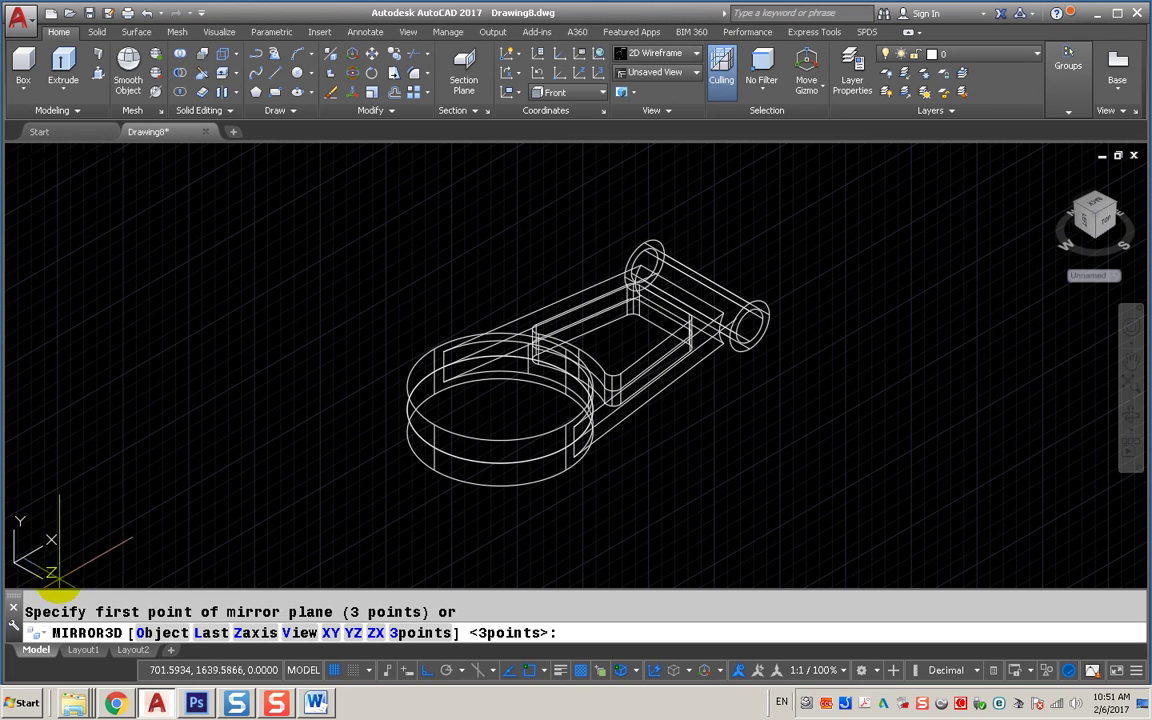
click(352, 633)
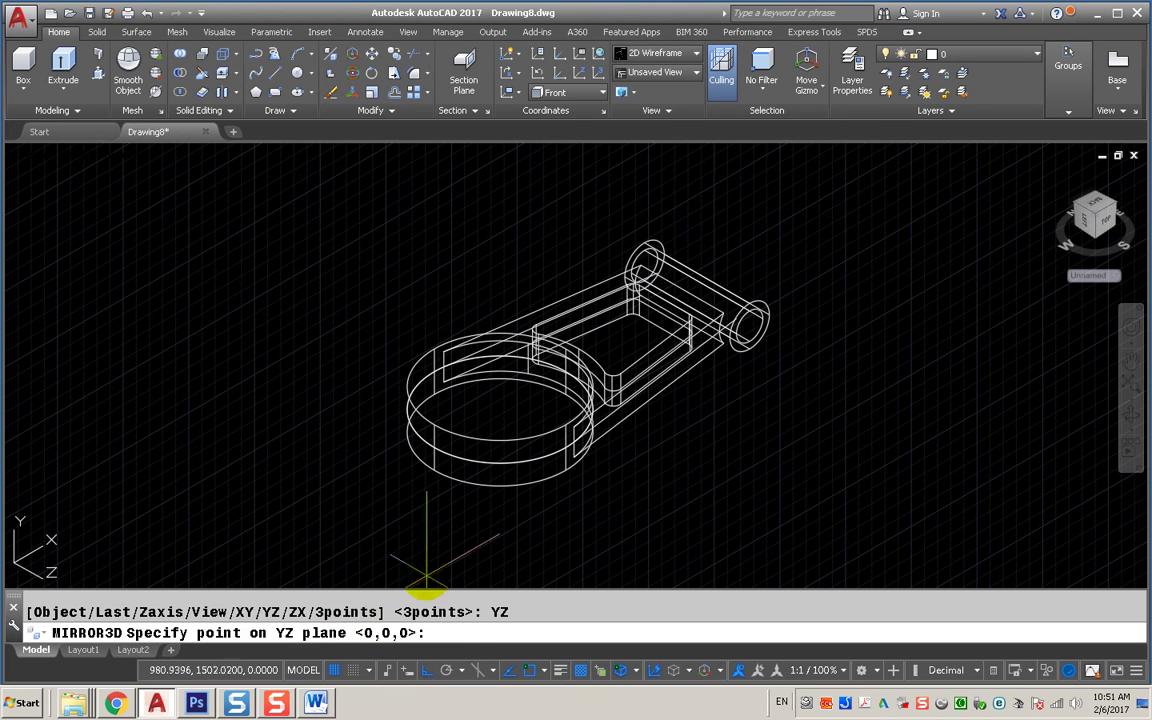
click(500, 410)
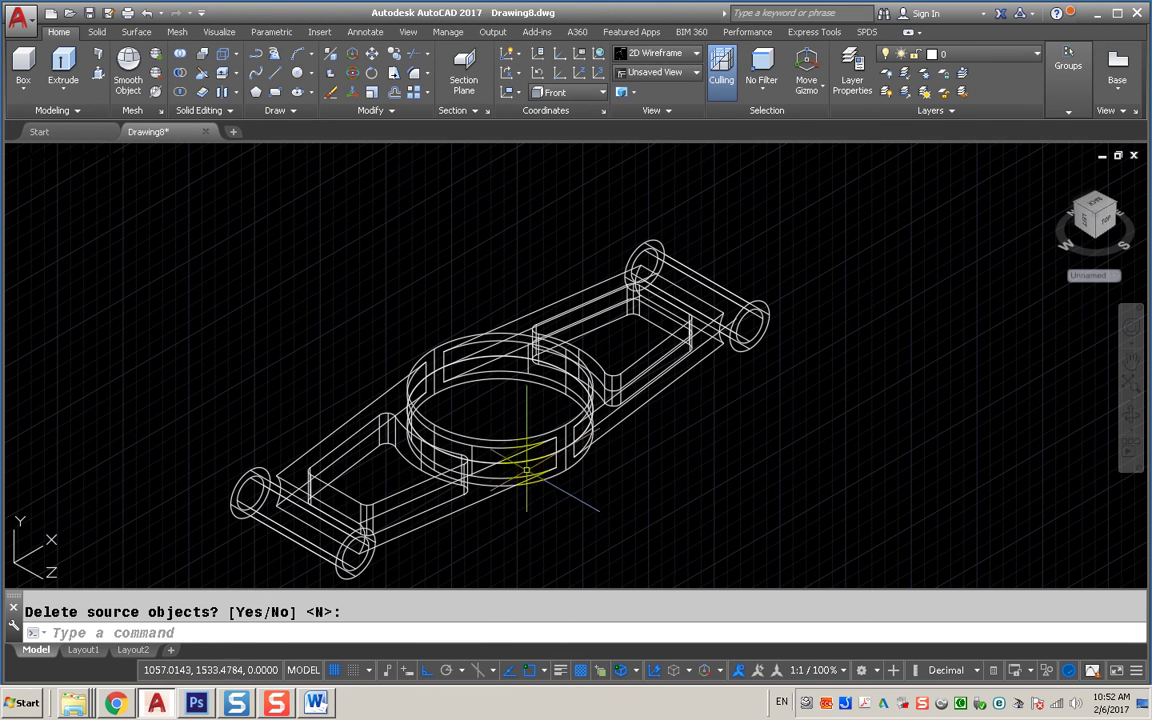
middle_drag(515, 453, 523, 410)
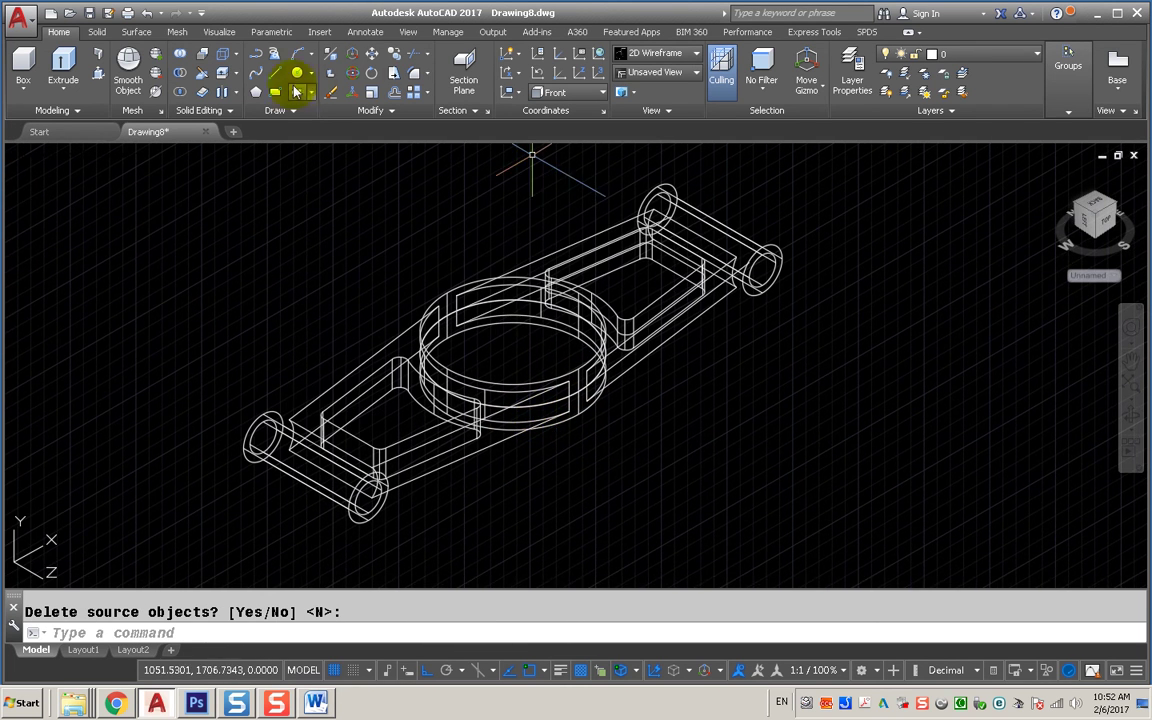
Union the left arm, right arm, central ring and inner ring solid, then confirm it selects as one.
click(181, 57)
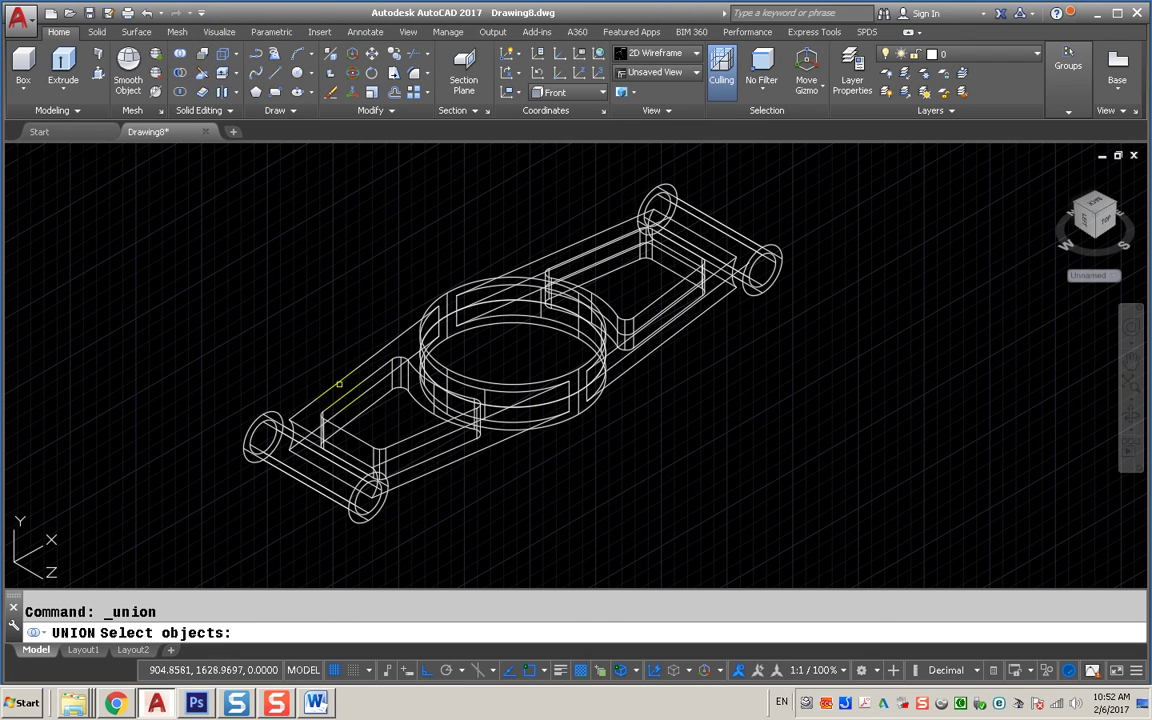
click(339, 385)
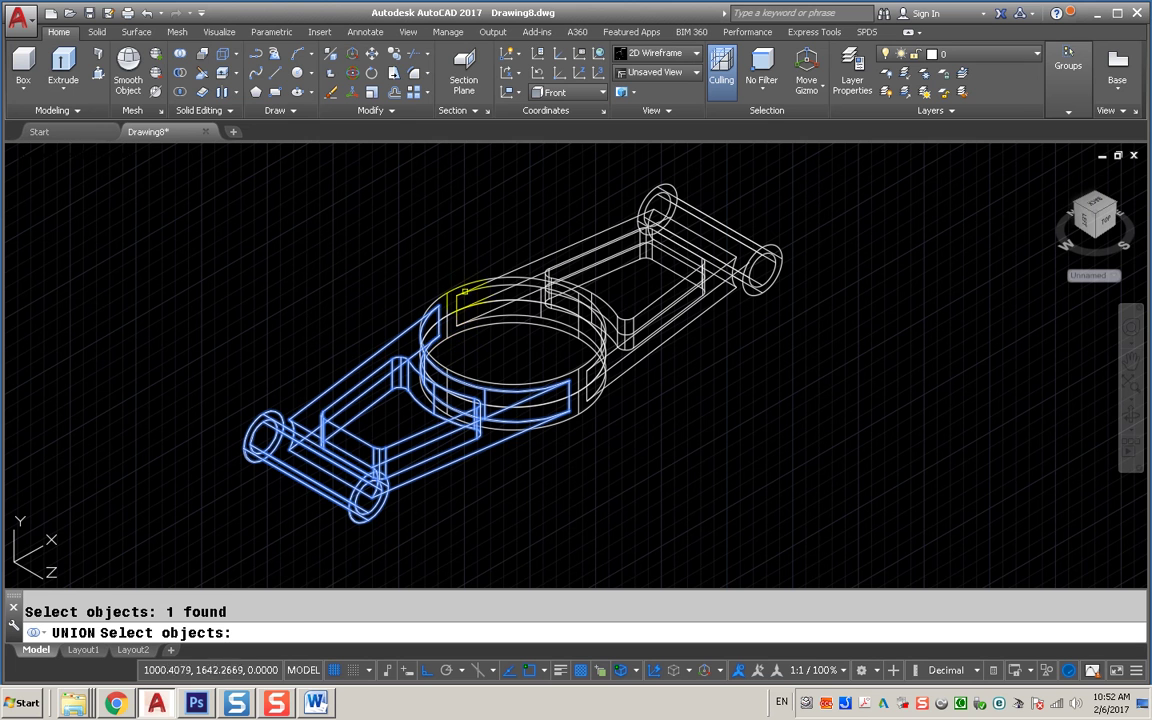
click(452, 286)
click(535, 261)
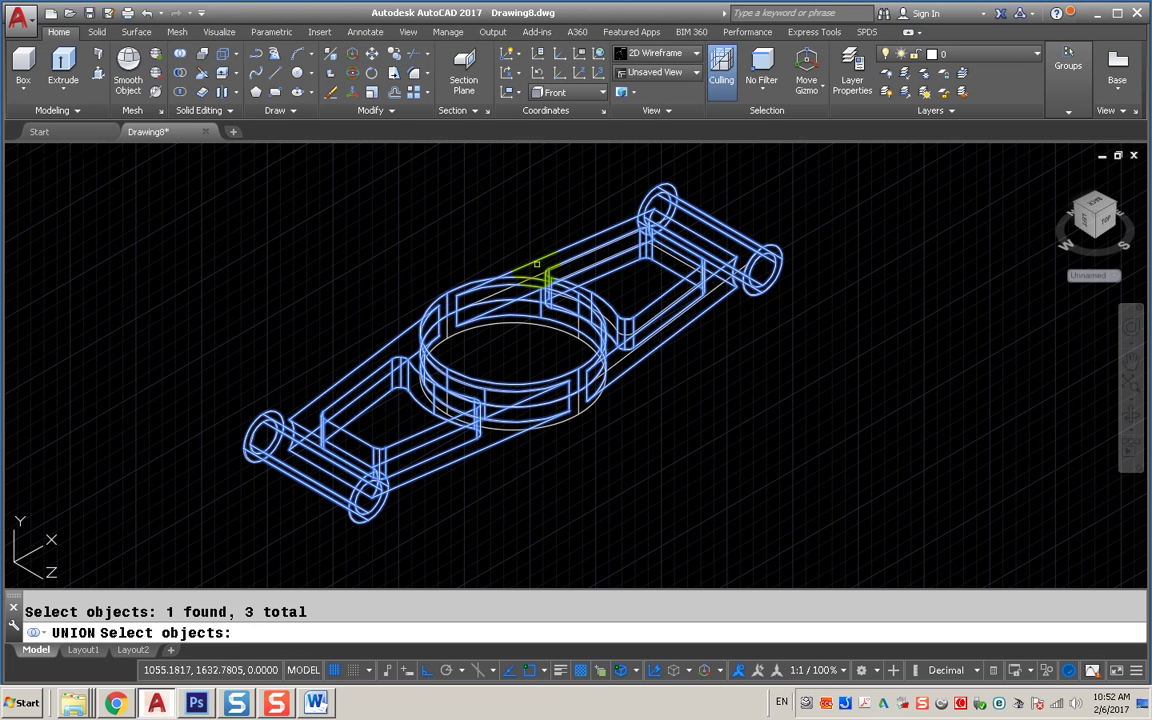
click(554, 329)
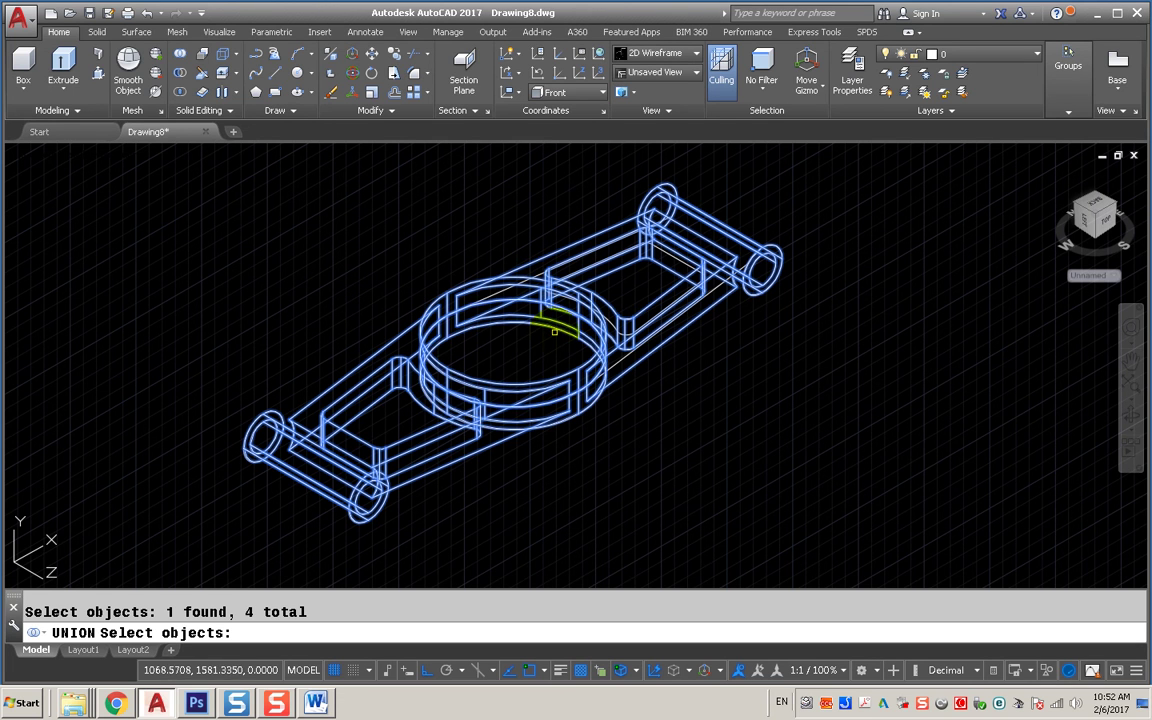
key(Return)
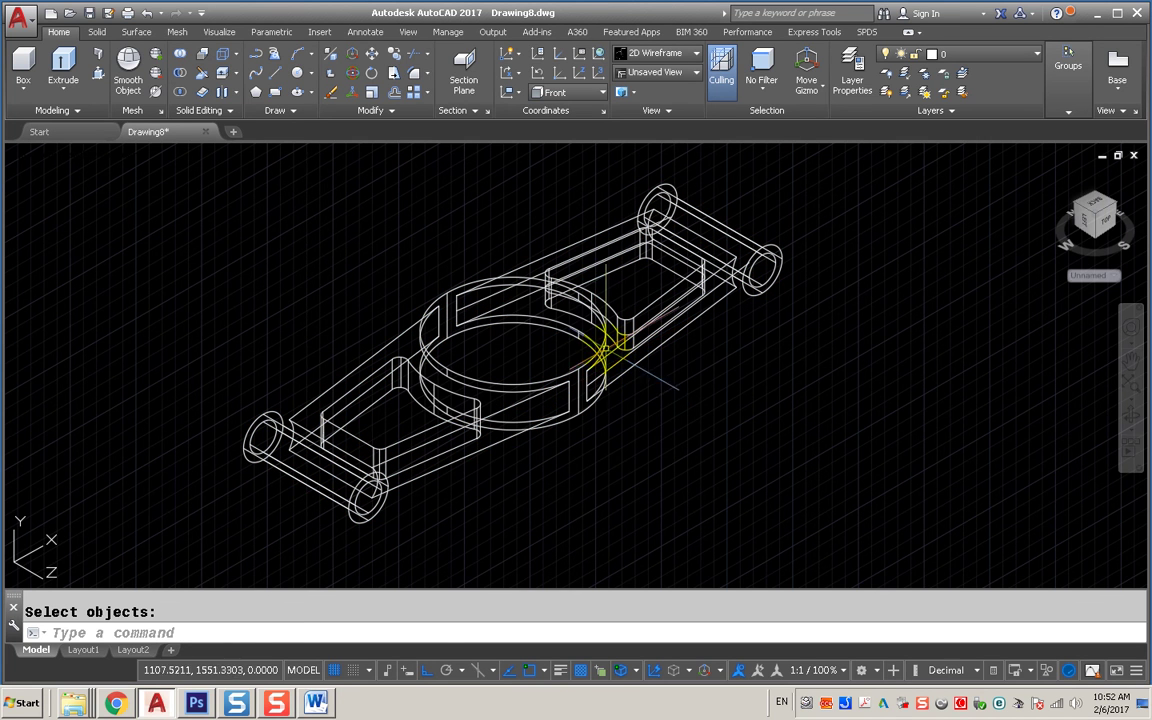
key(Escape)
click(556, 381)
key(Escape)
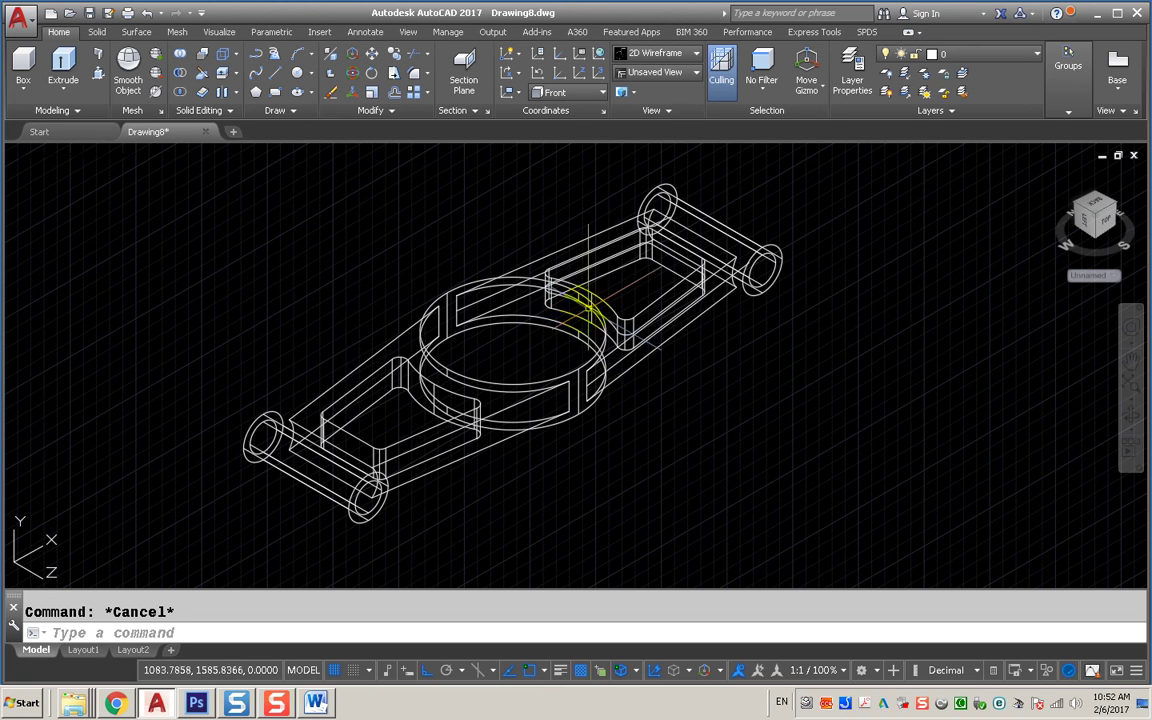
Apply the Conceptual visual style and set the UCS back to World.
click(629, 74)
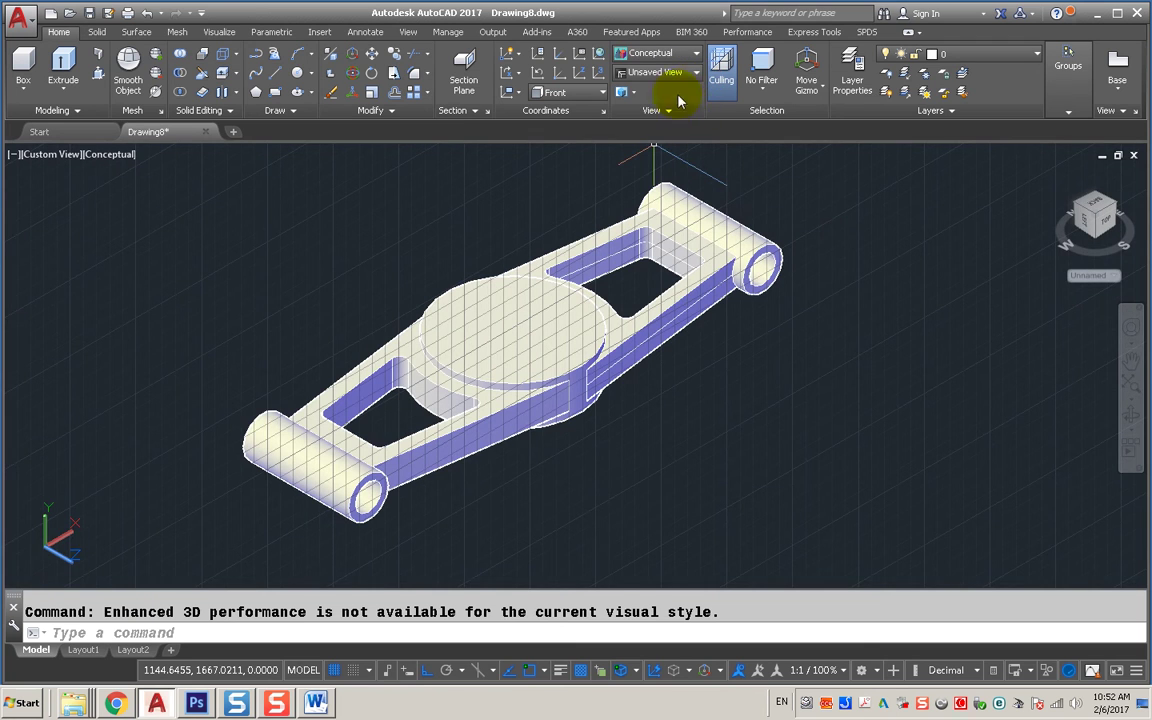
click(1087, 277)
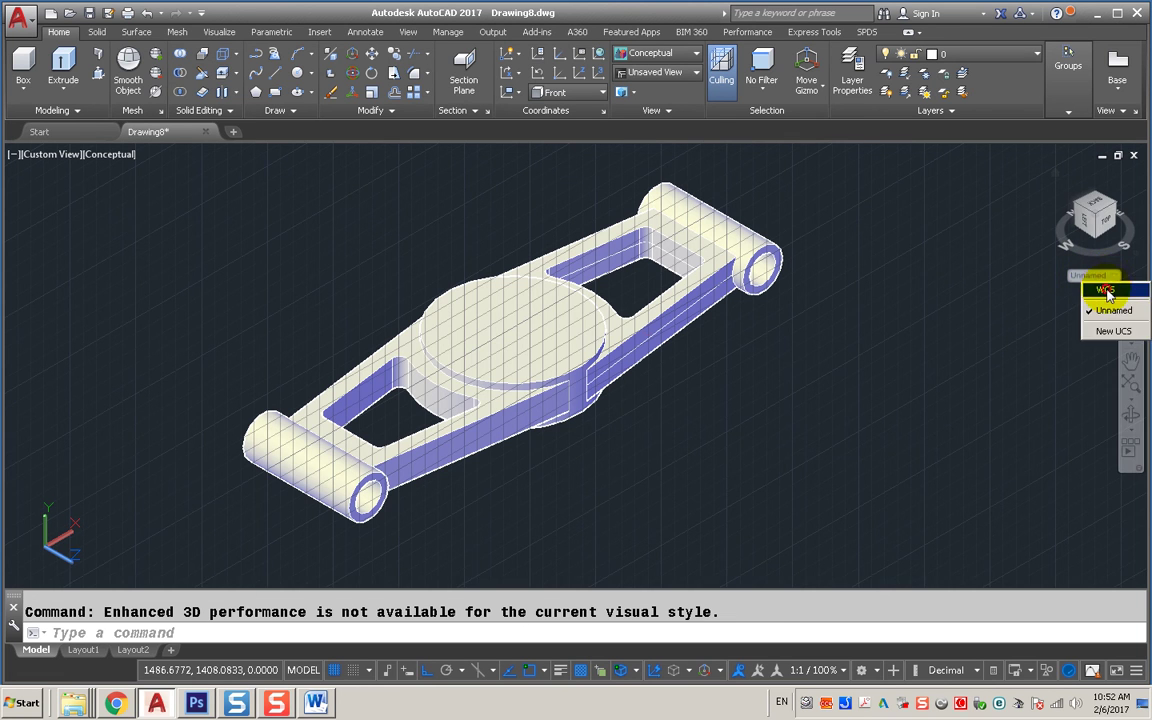
click(1106, 329)
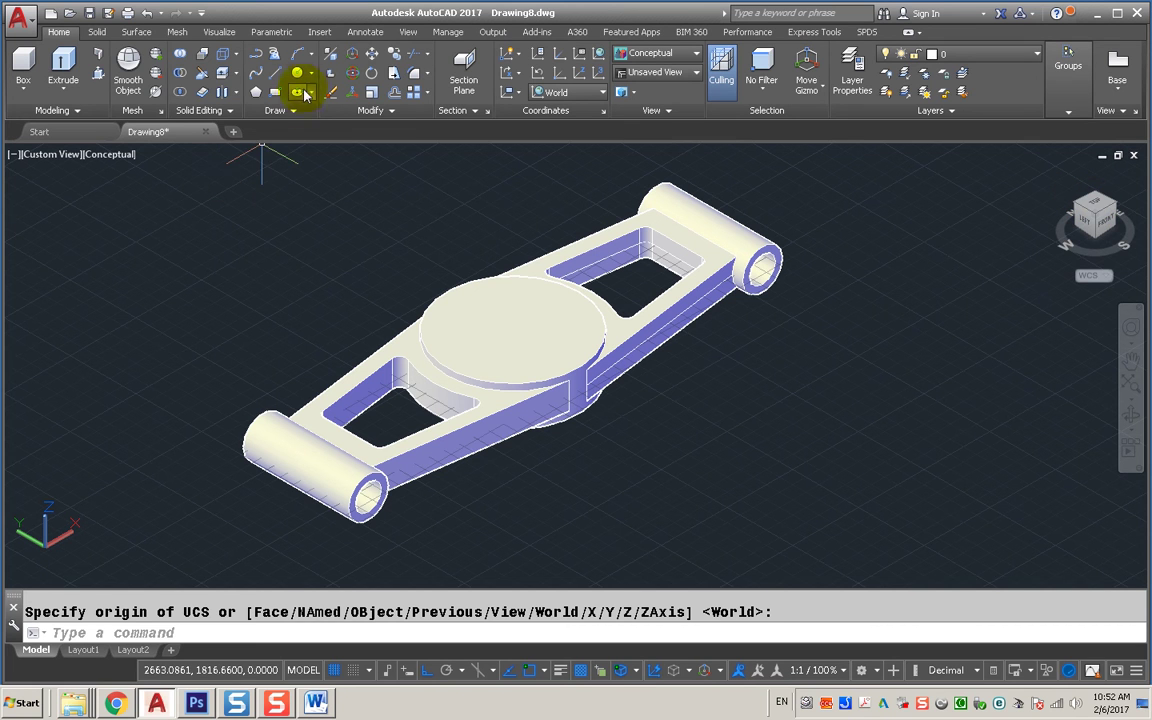
Draw a radius 40 circle centred on the central ring boss.
click(297, 80)
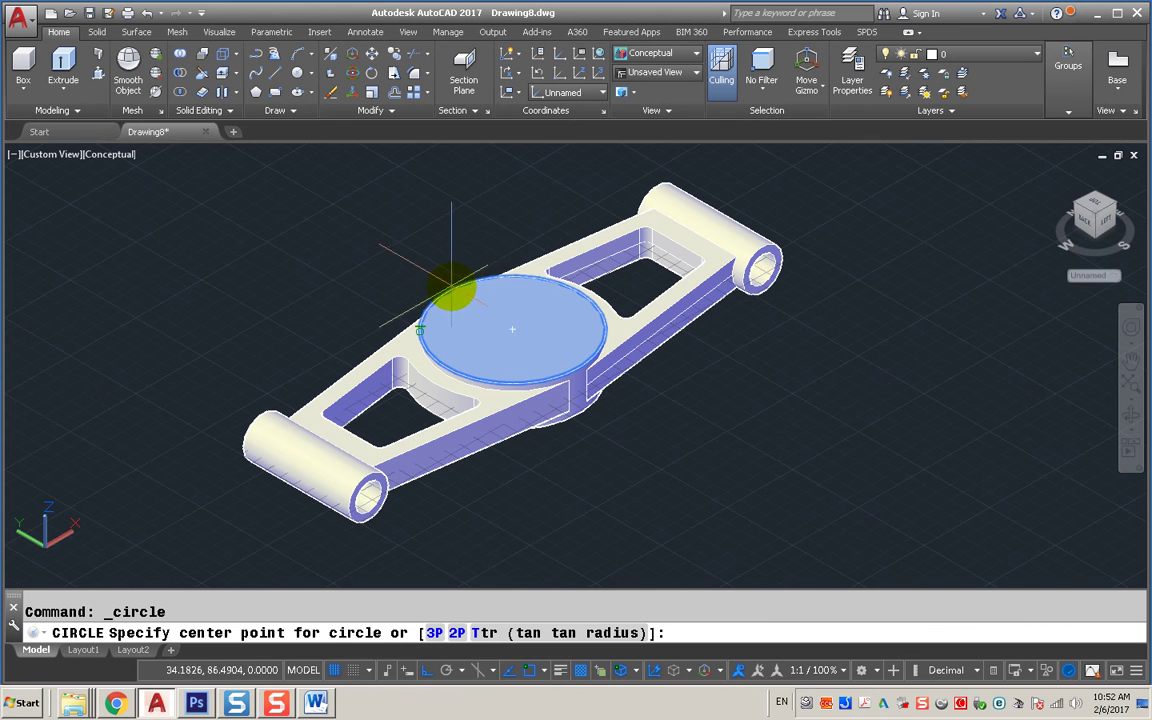
click(506, 326)
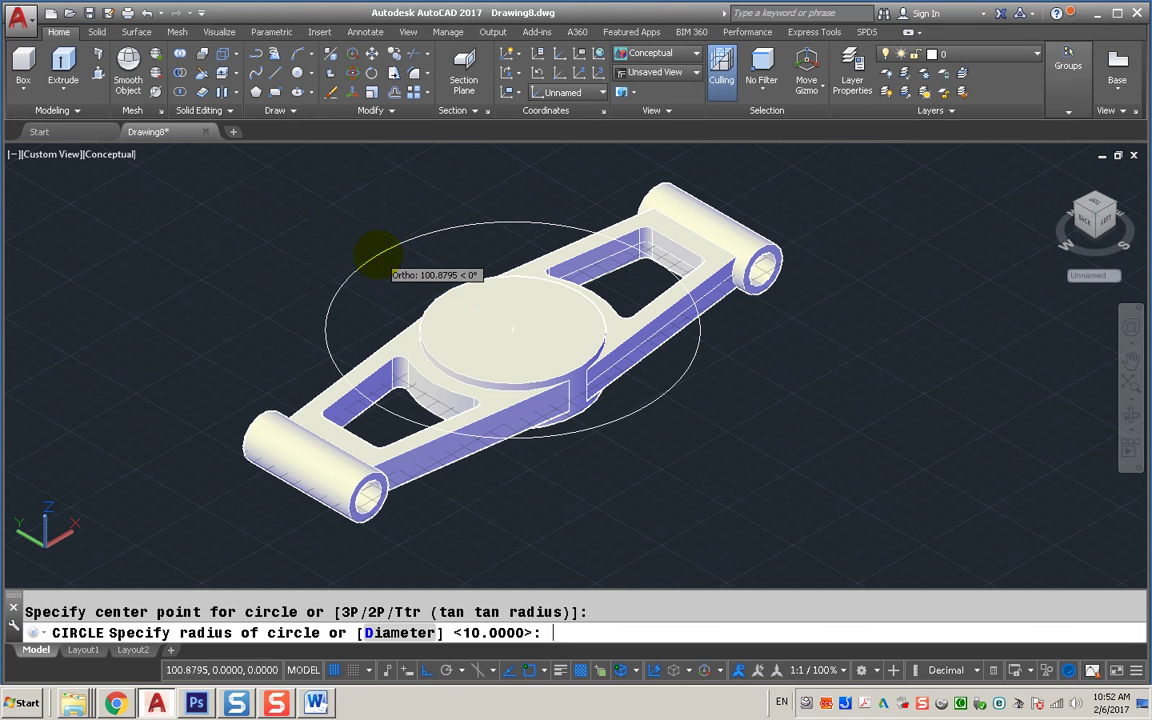
text(40)
key(Return)
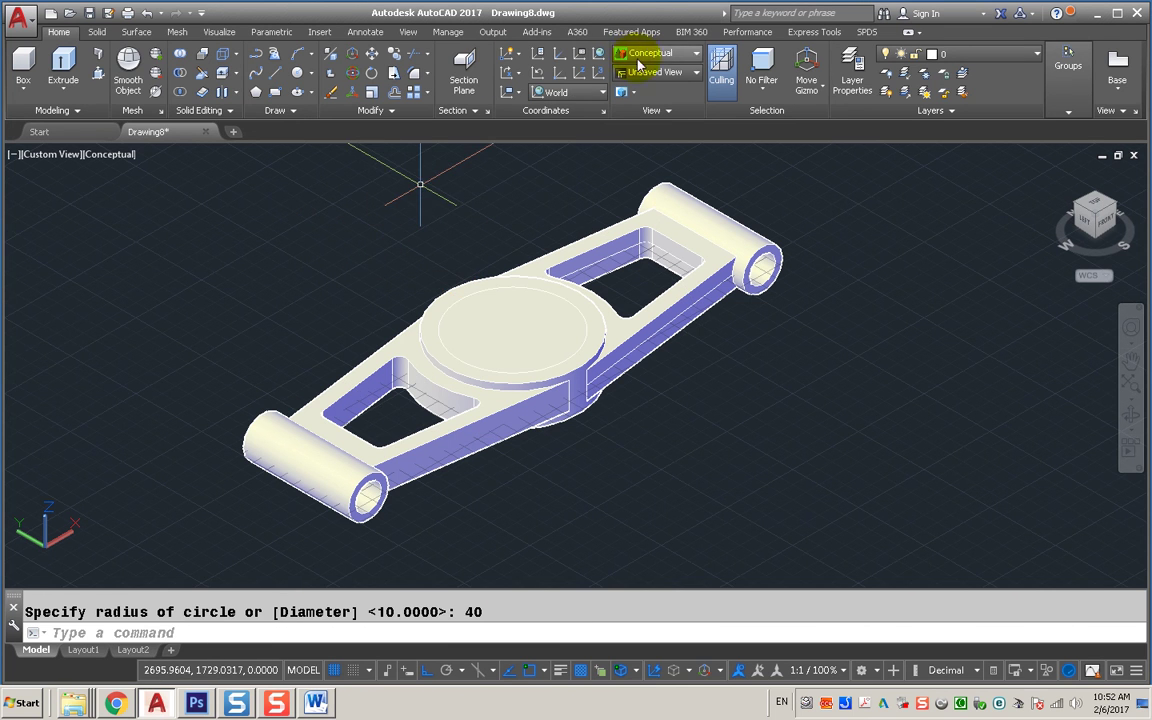
Switch to 2D Wireframe and extrude the circle down through the lever body.
click(645, 82)
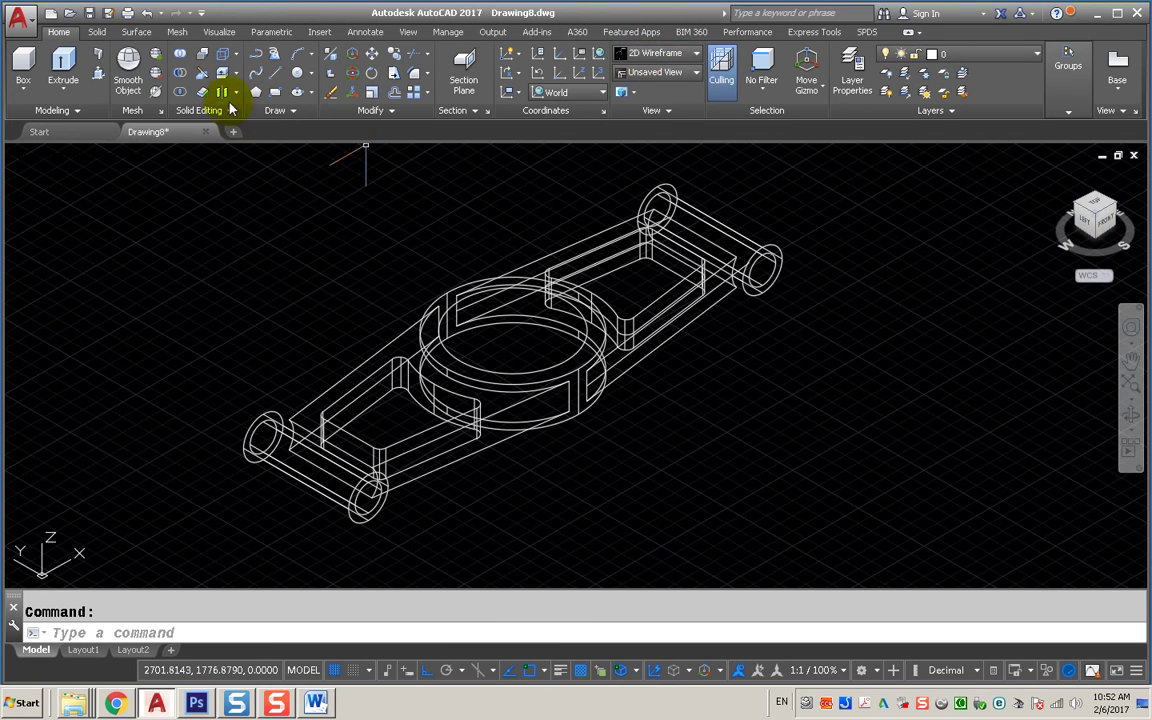
click(71, 68)
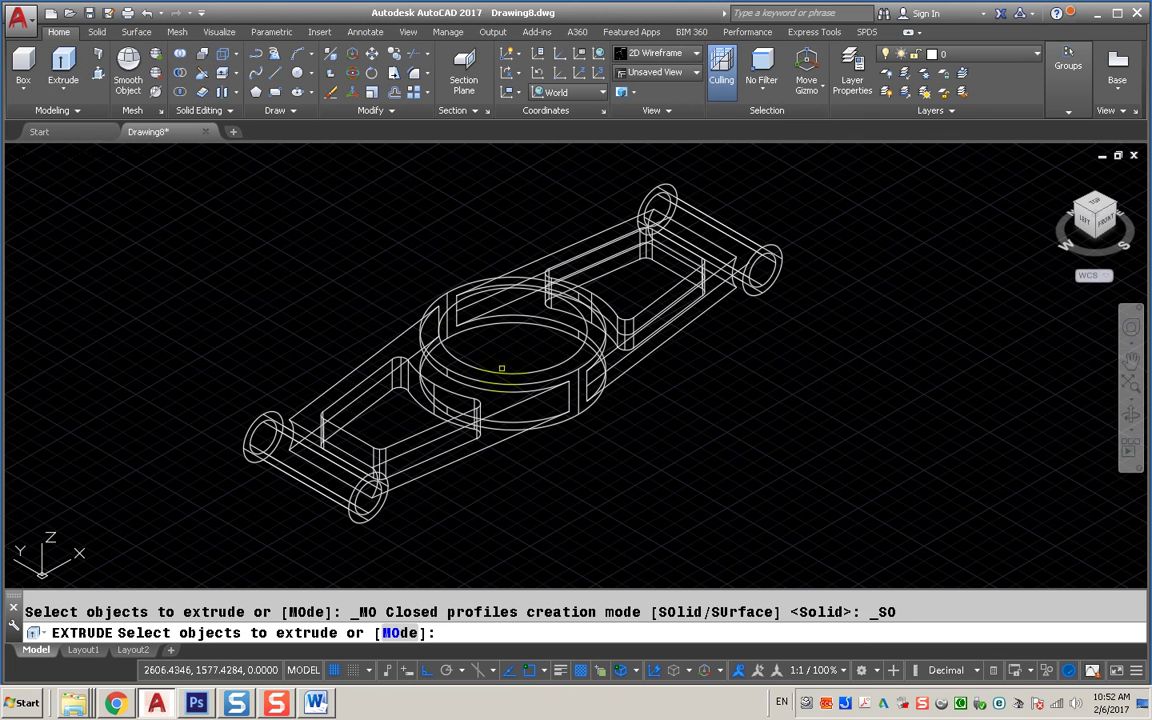
click(503, 368)
key(Return)
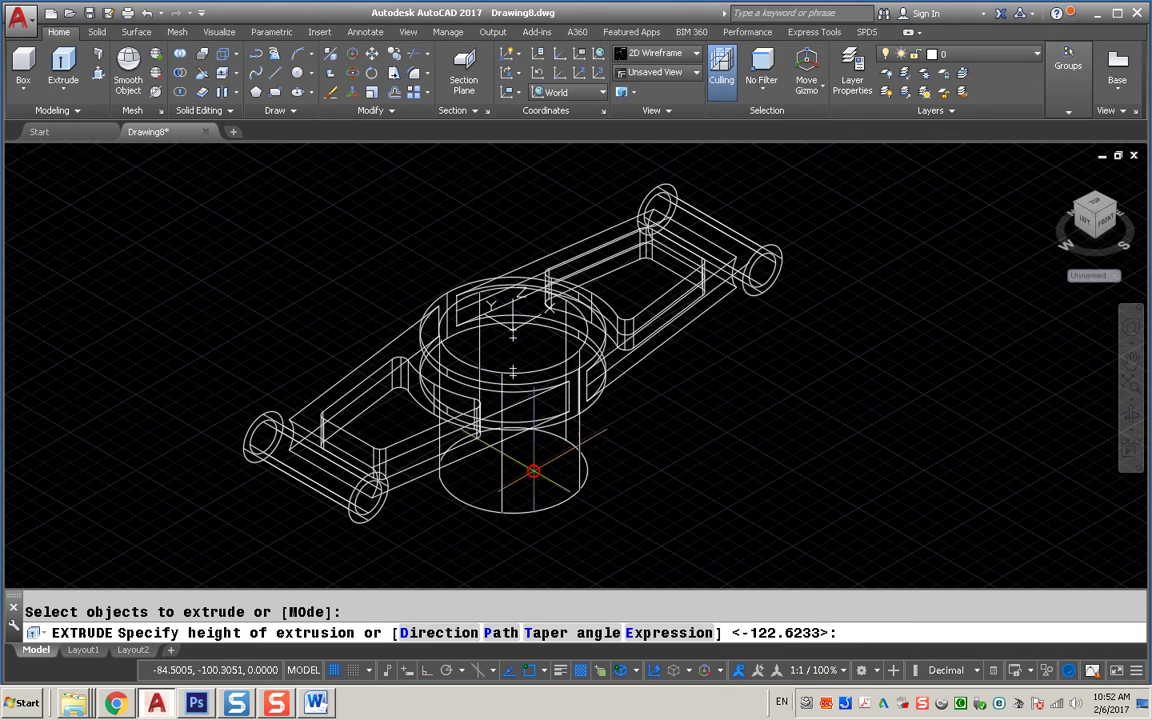
click(512, 372)
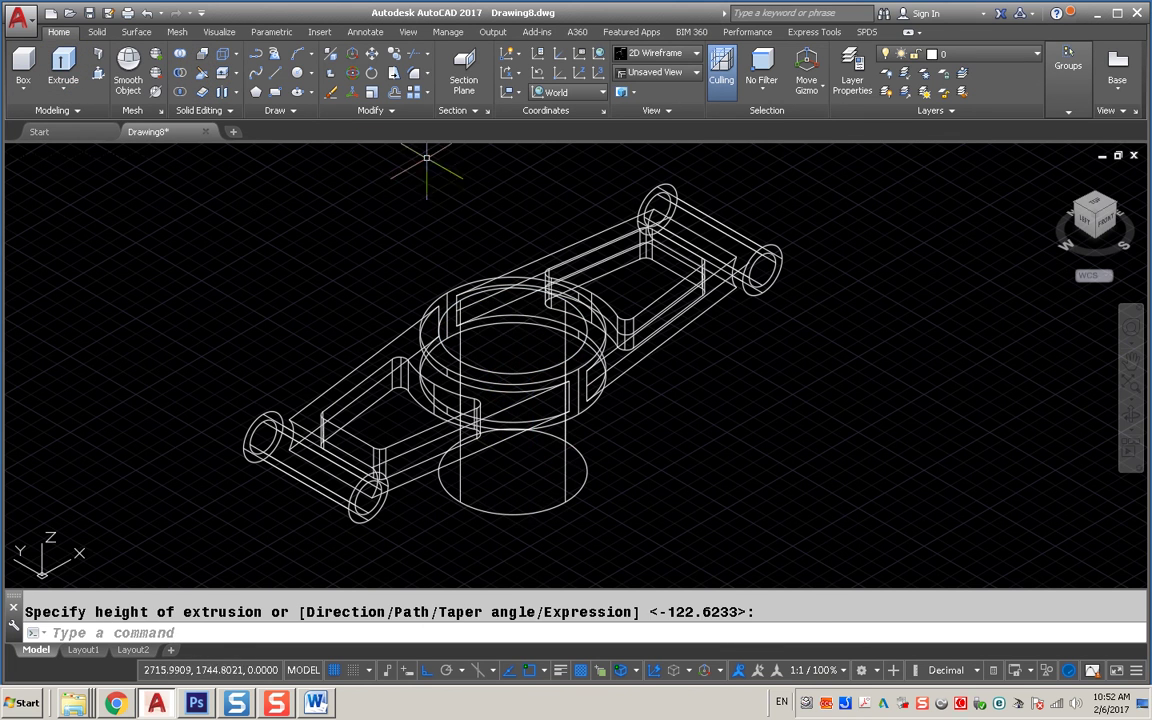
Subtract the new cylinder from the lever body to open the hub bore.
click(180, 75)
click(398, 336)
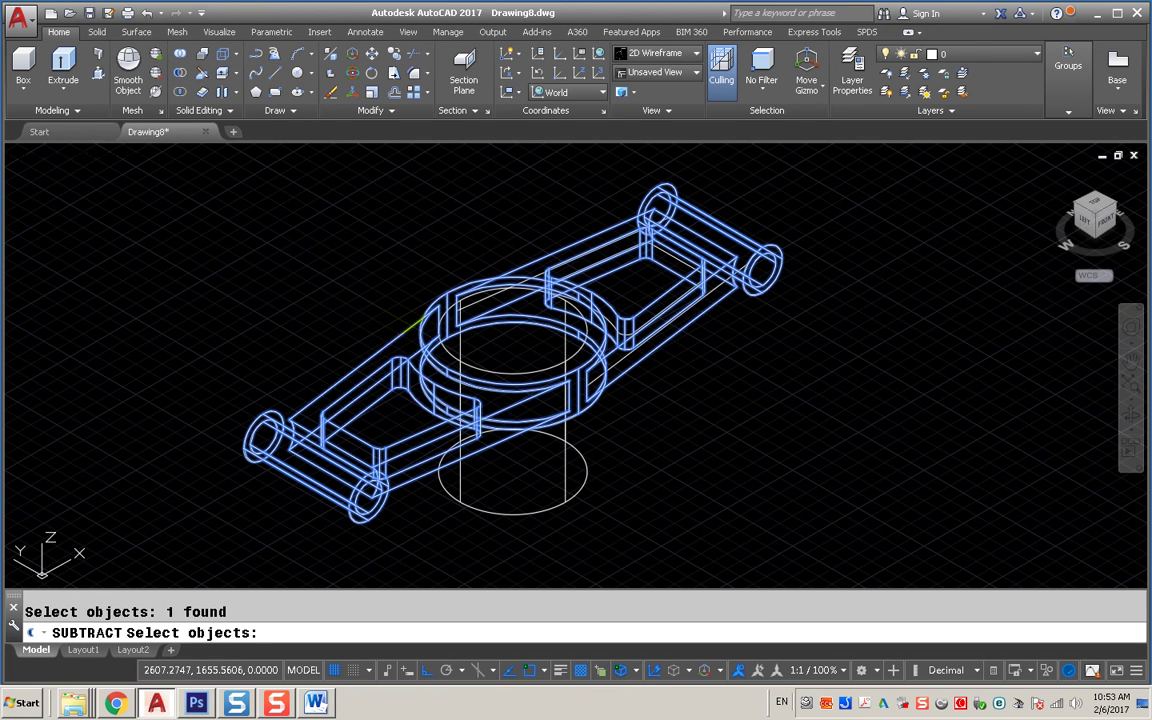
key(Return)
click(556, 509)
key(Return)
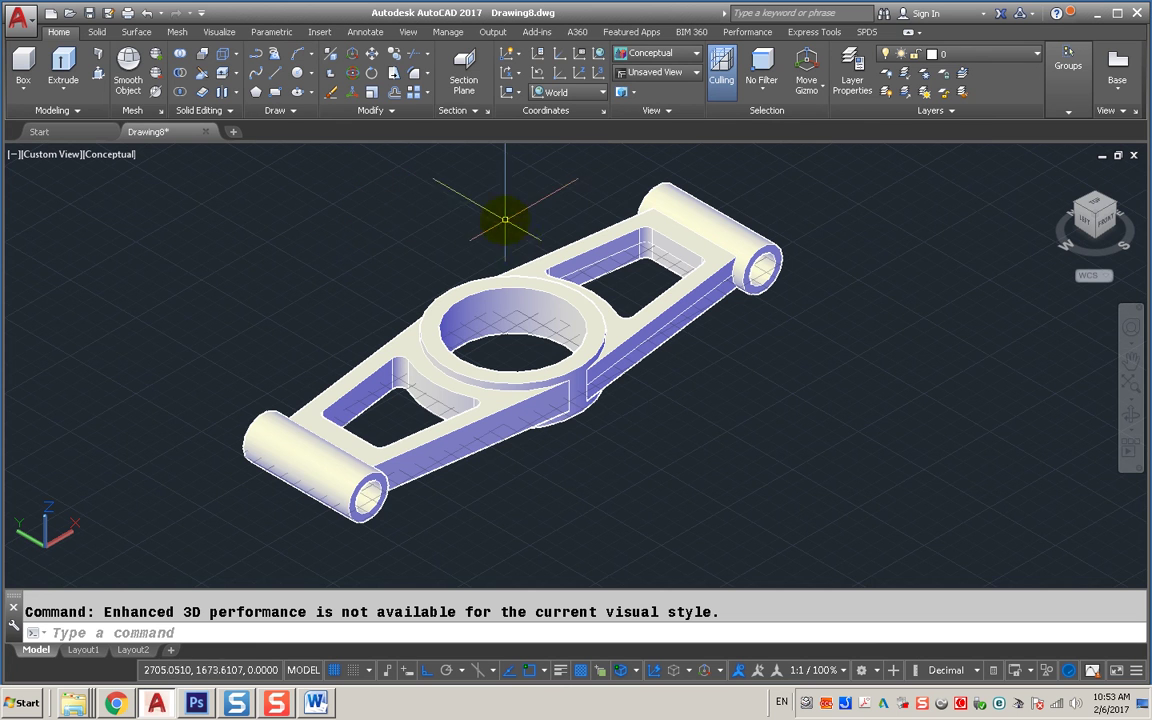
View the lever from the top and make first-angle projection the drafting standard.
click(1093, 203)
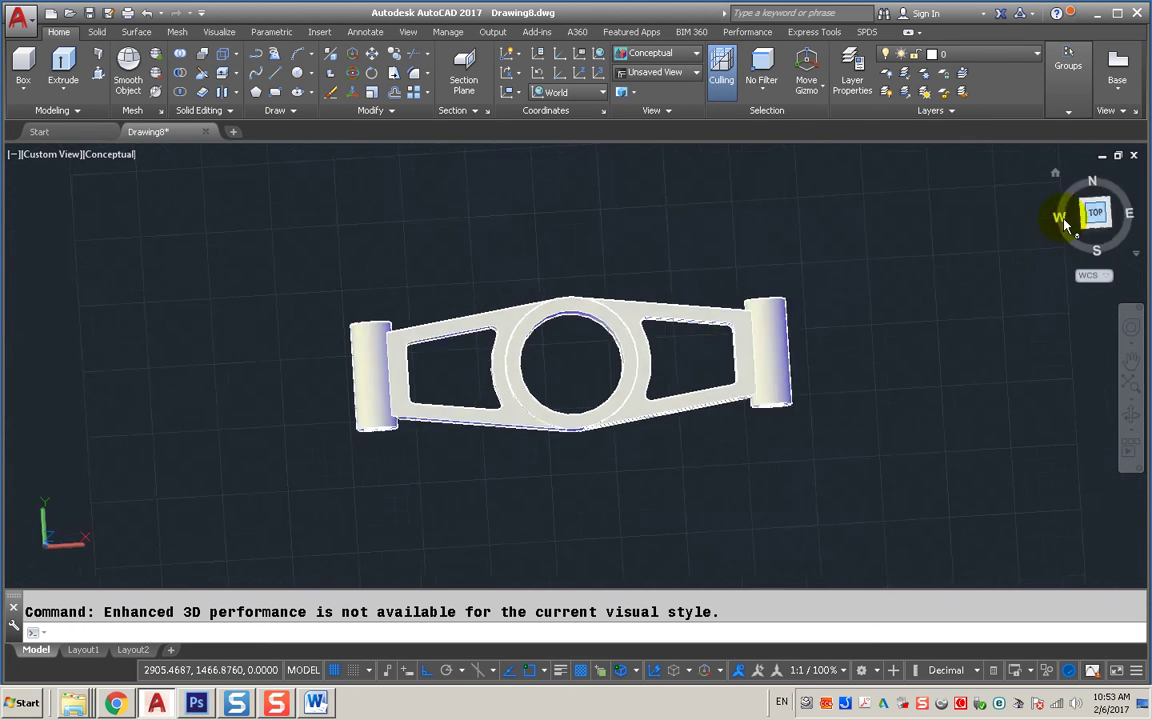
scroll(795, 358, up, 2)
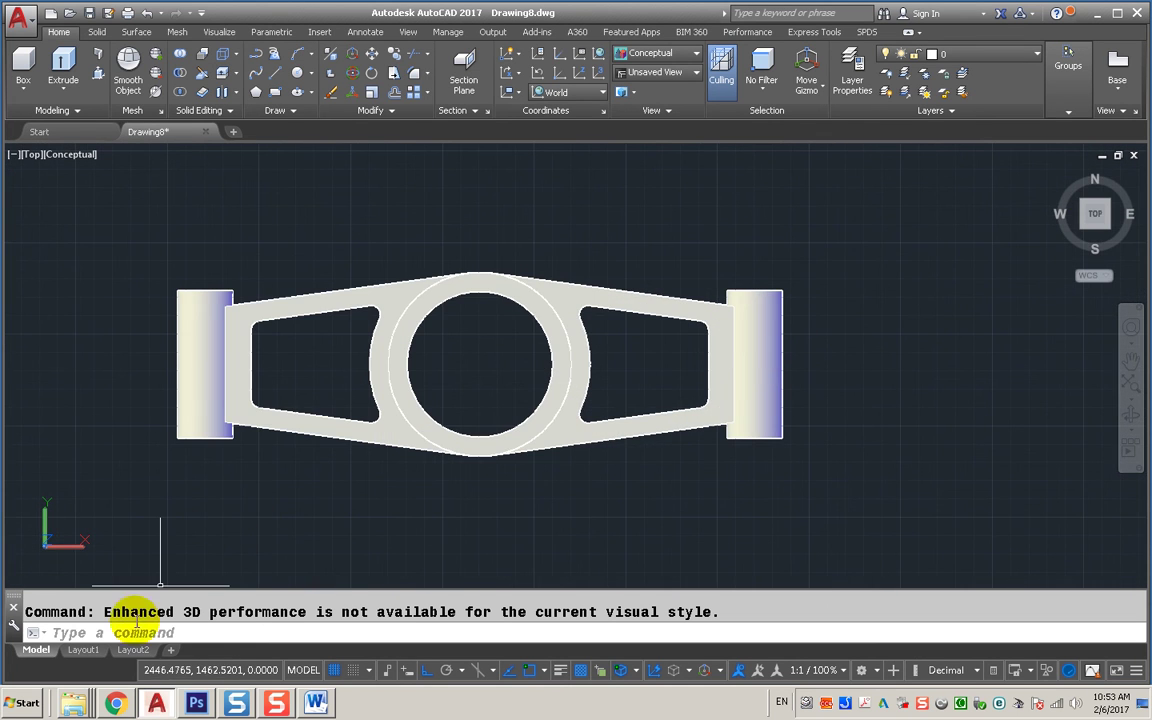
right_click(84, 648)
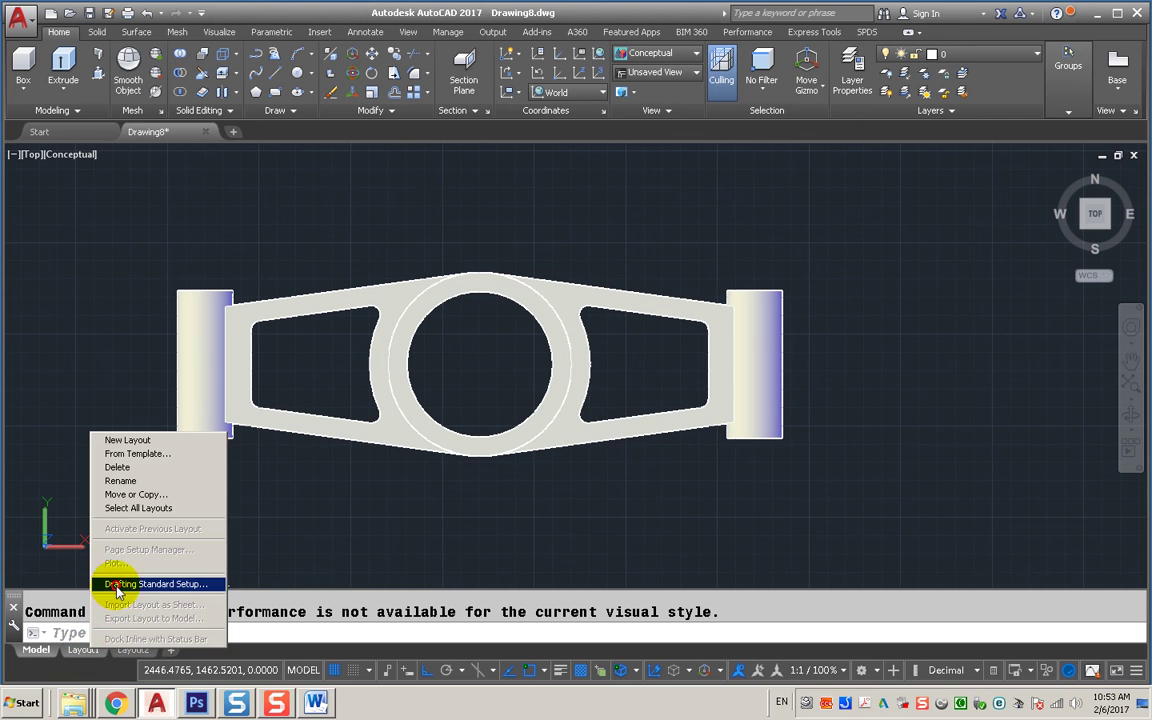
click(120, 584)
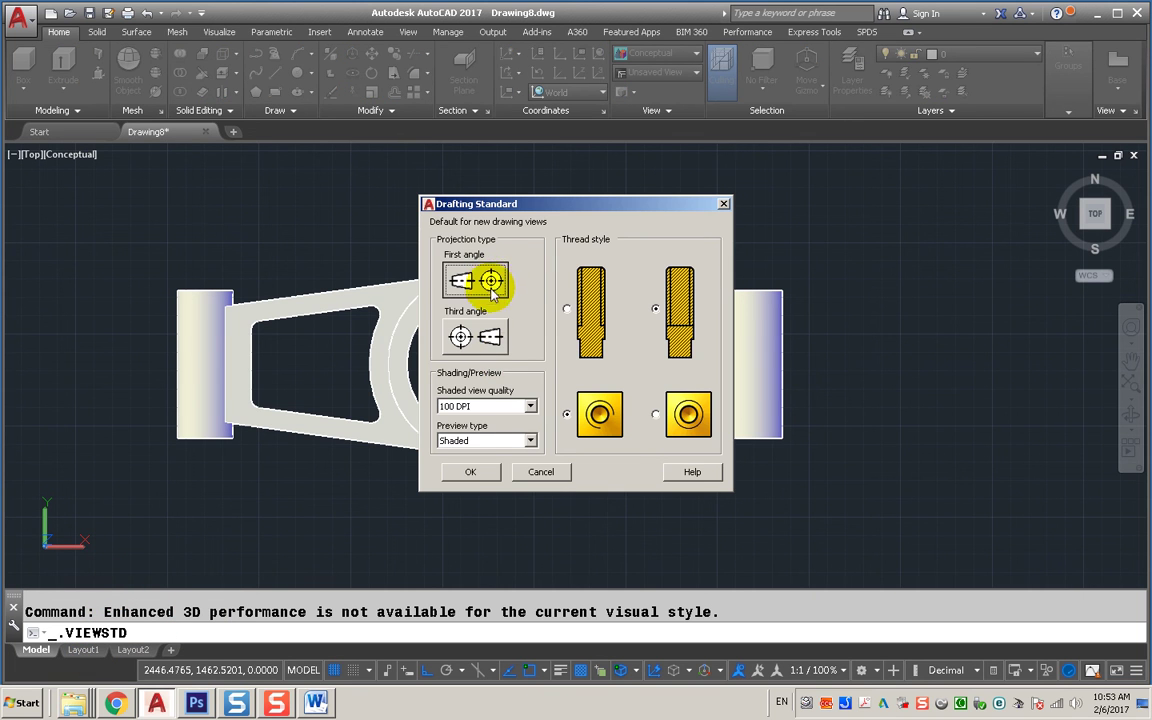
click(468, 470)
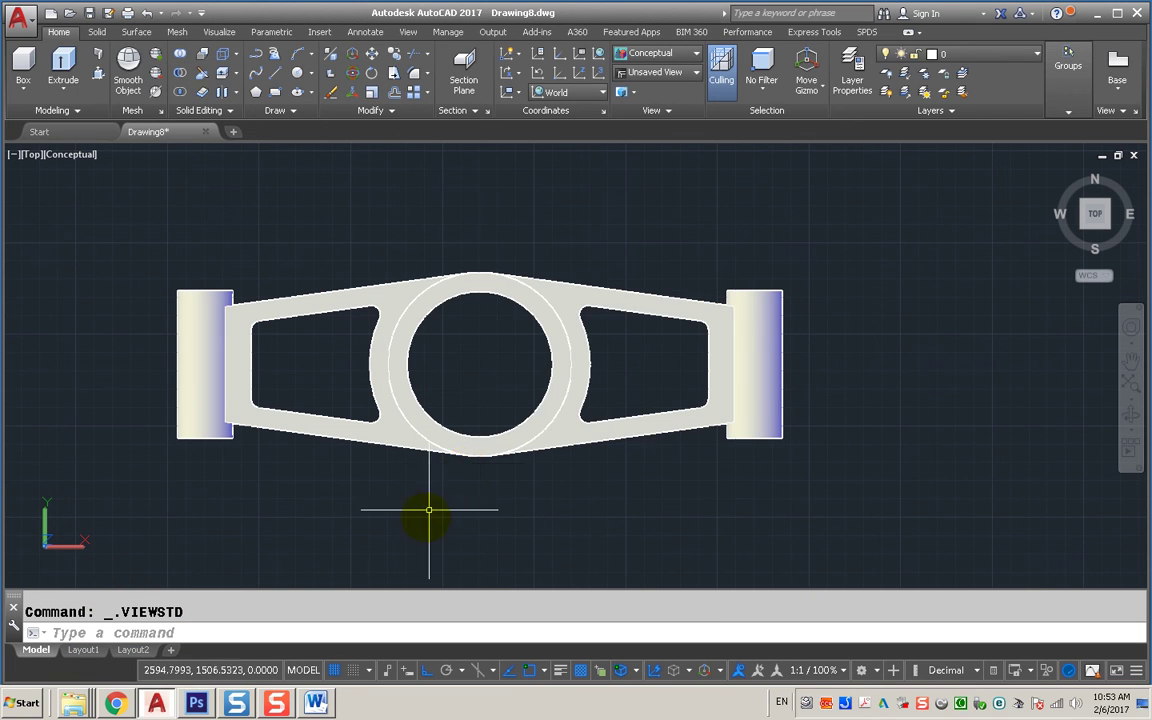
click(1119, 90)
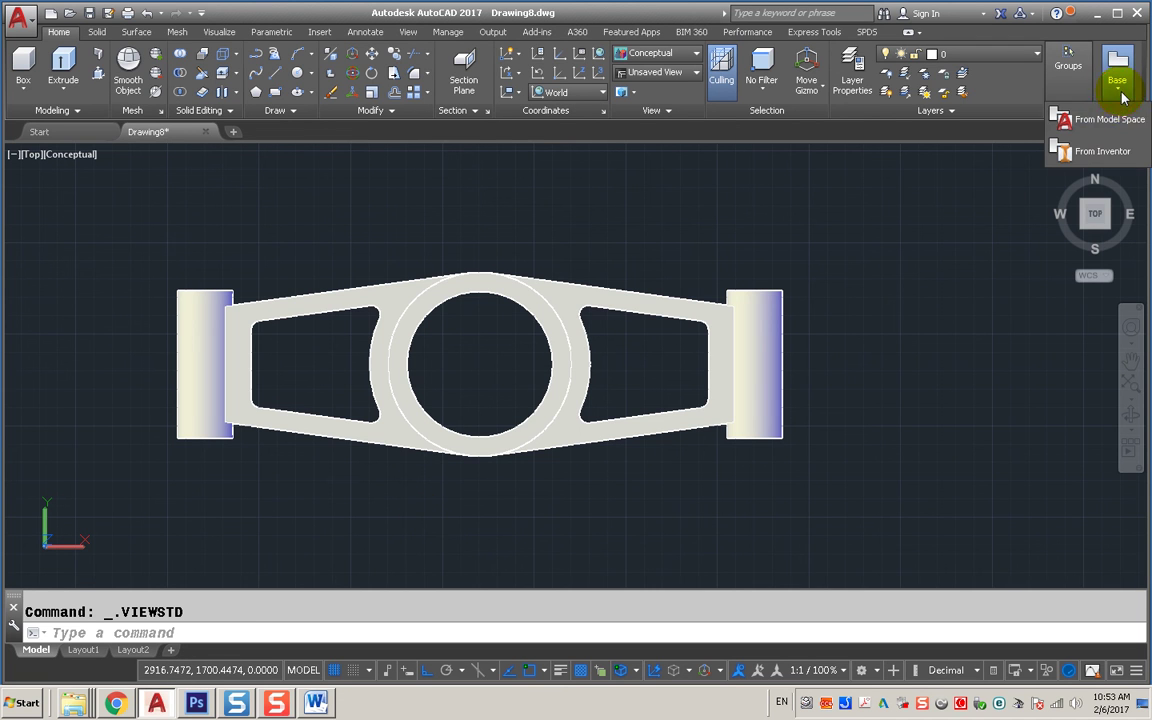
Place a 1:2 top view of the whole model low on Layout1, with a projected front view above.
click(1104, 120)
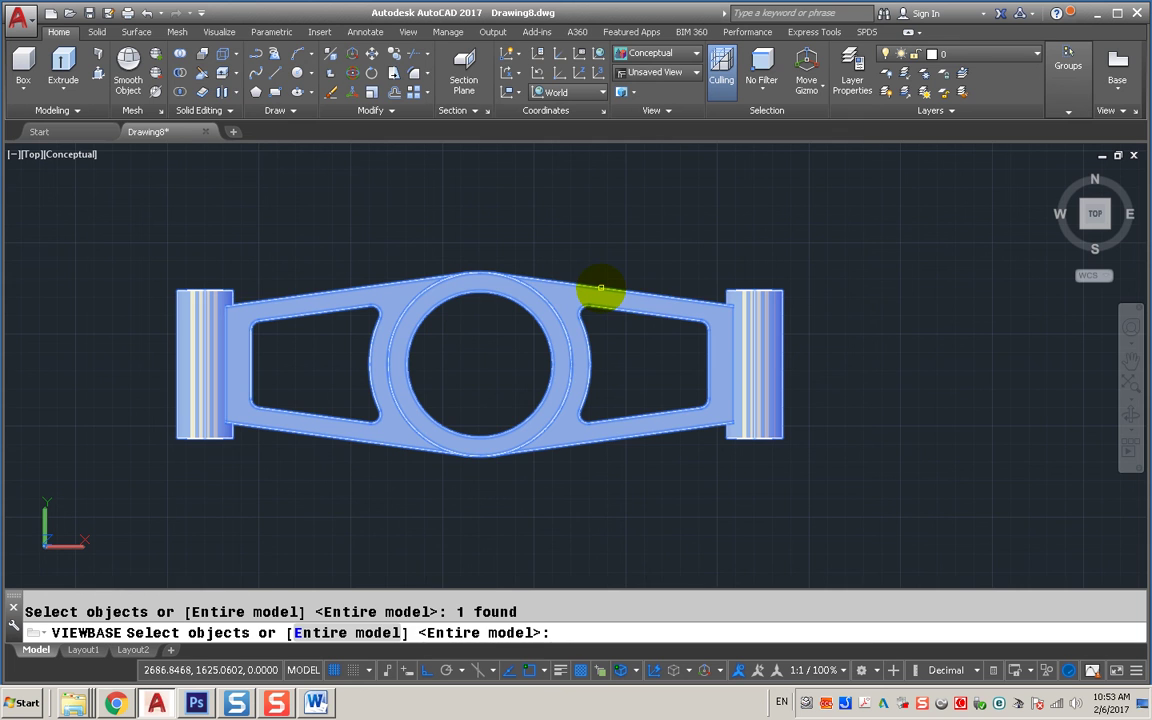
key(Return)
key(Return)
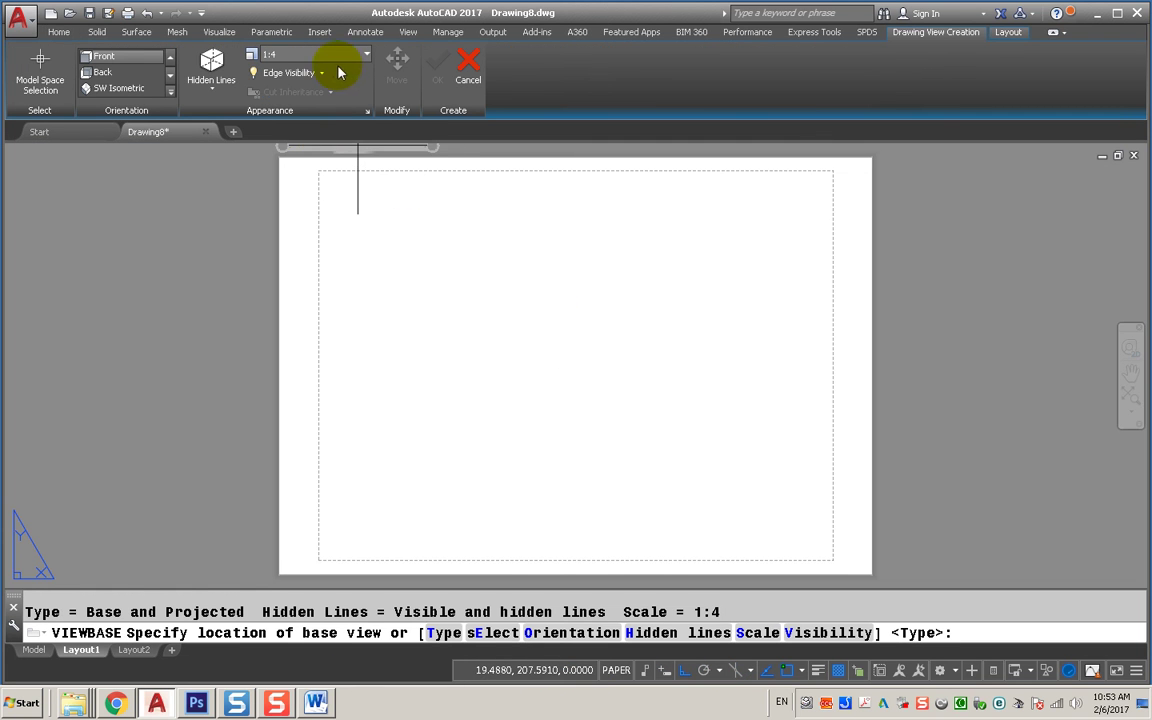
text(1:2)
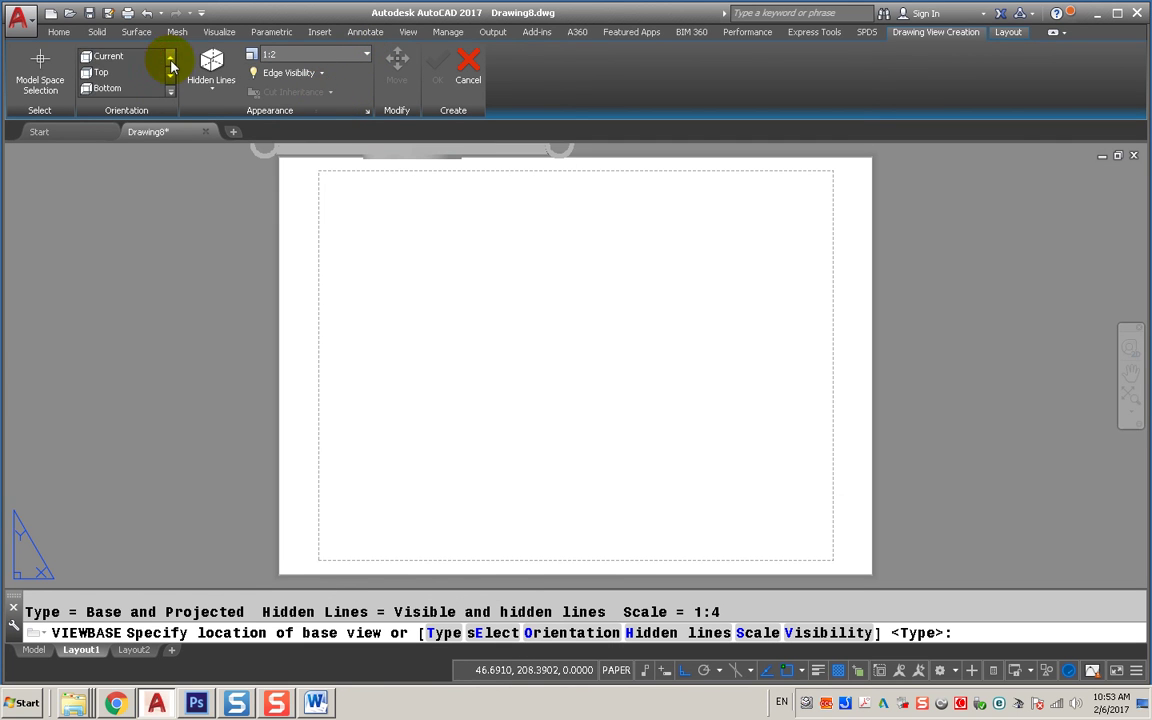
click(132, 62)
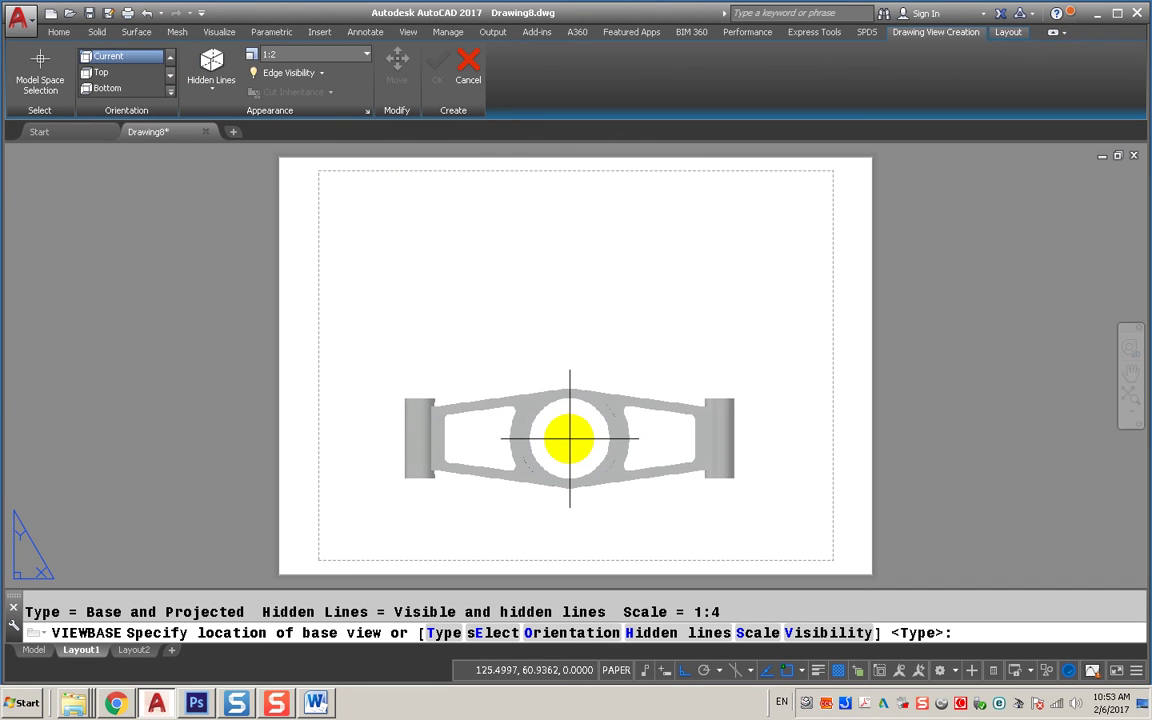
click(527, 452)
key(Return)
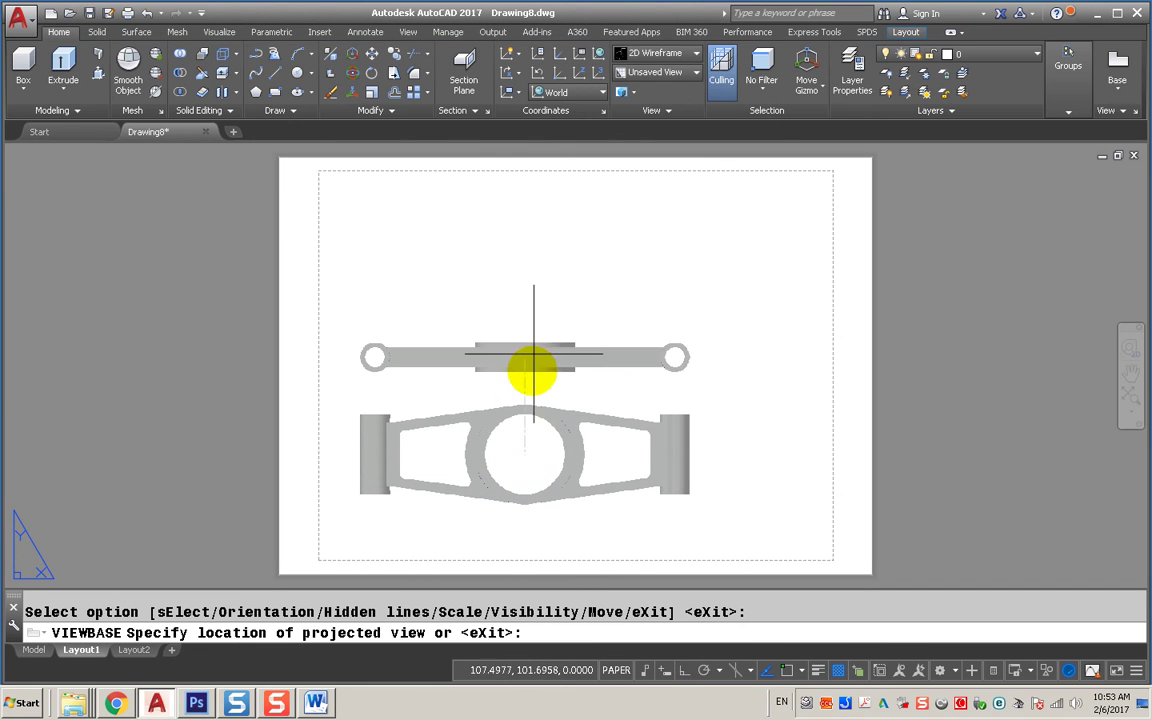
click(534, 294)
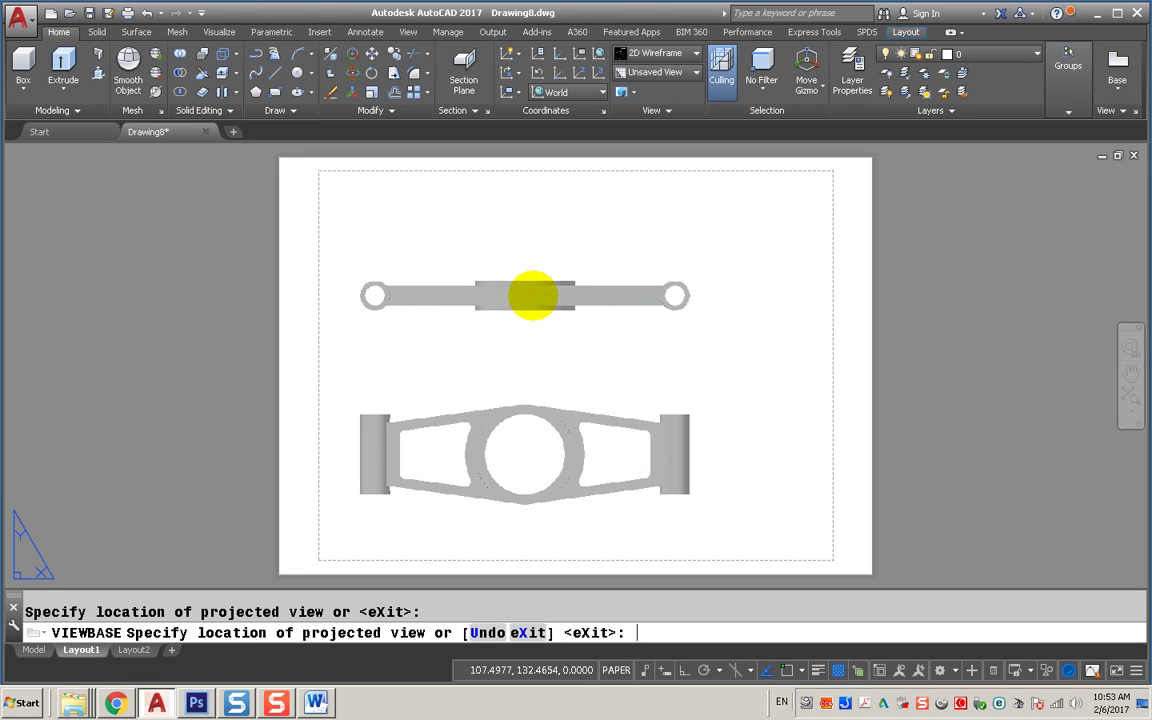
key(Return)
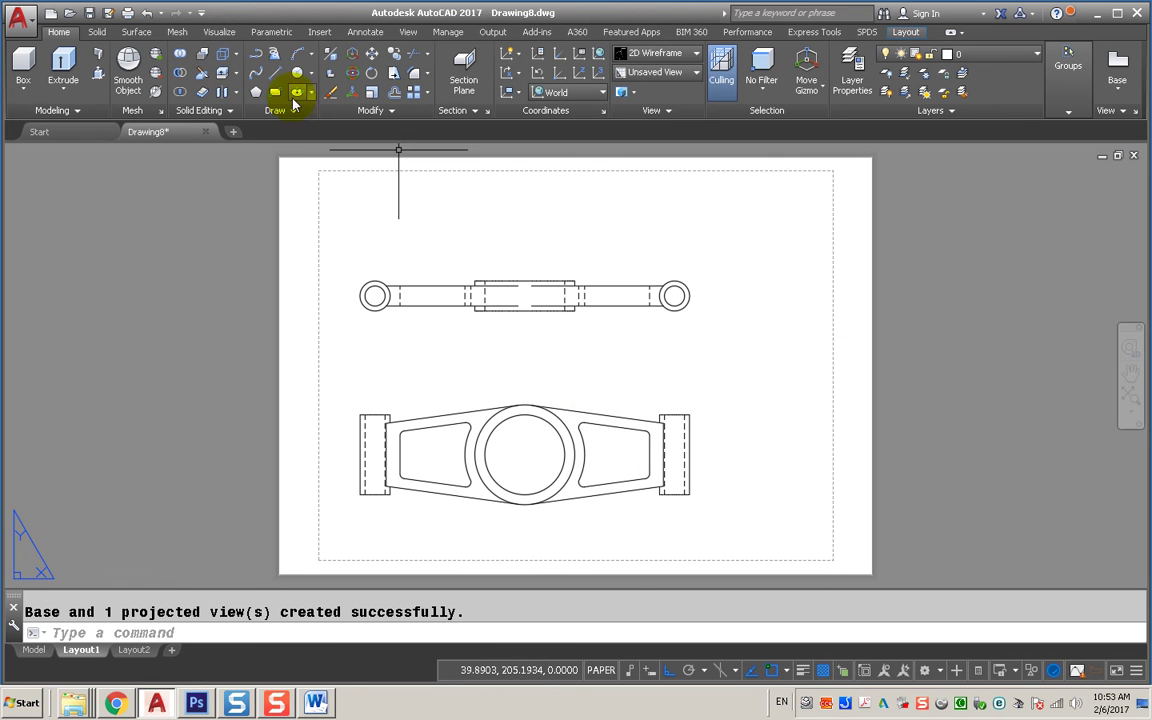
Add an NE Isometric base view of the lever to the right of the front view.
click(1113, 92)
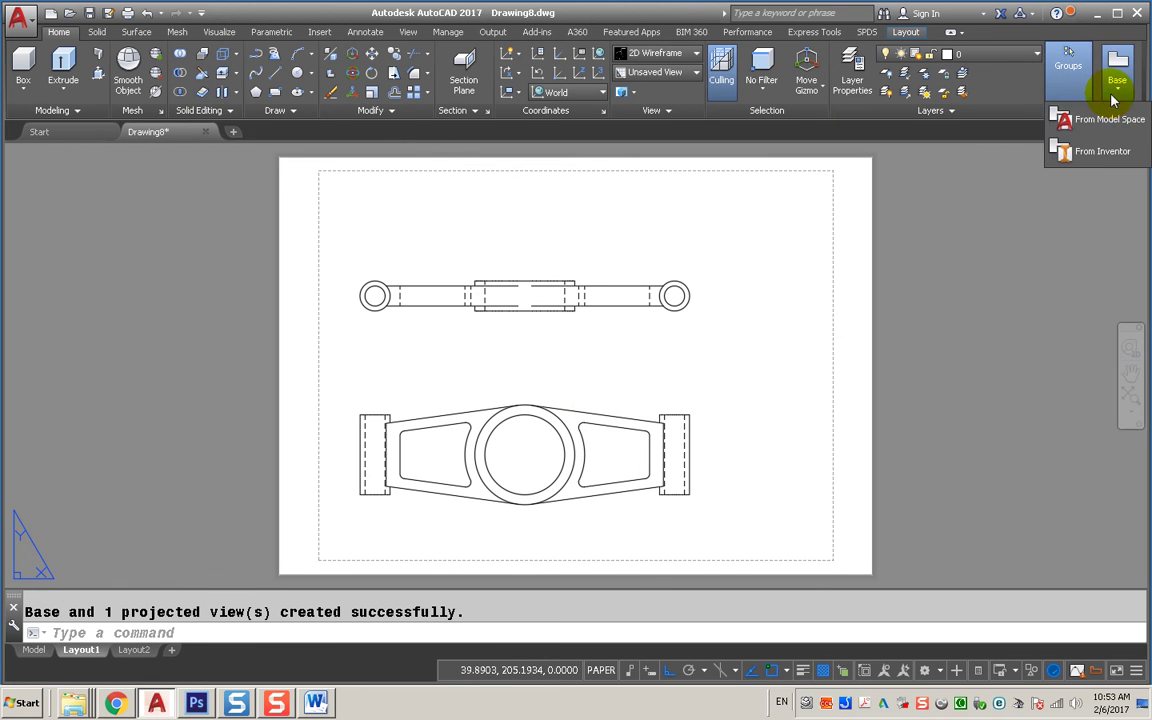
click(1106, 121)
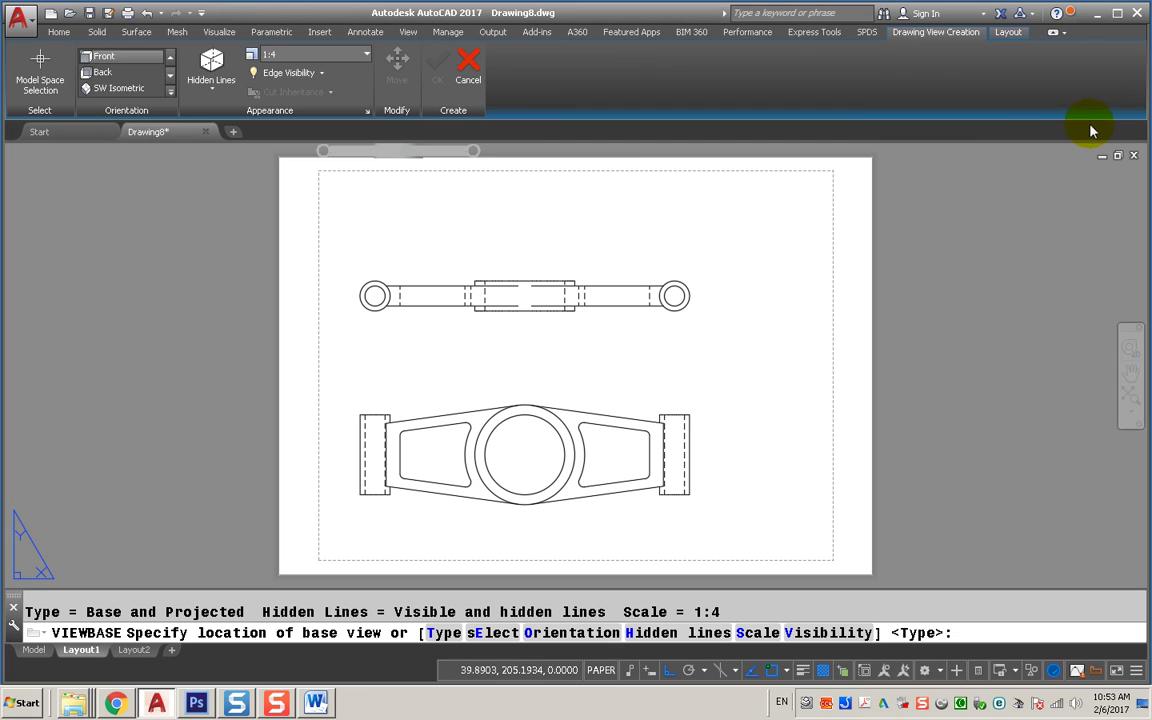
click(140, 89)
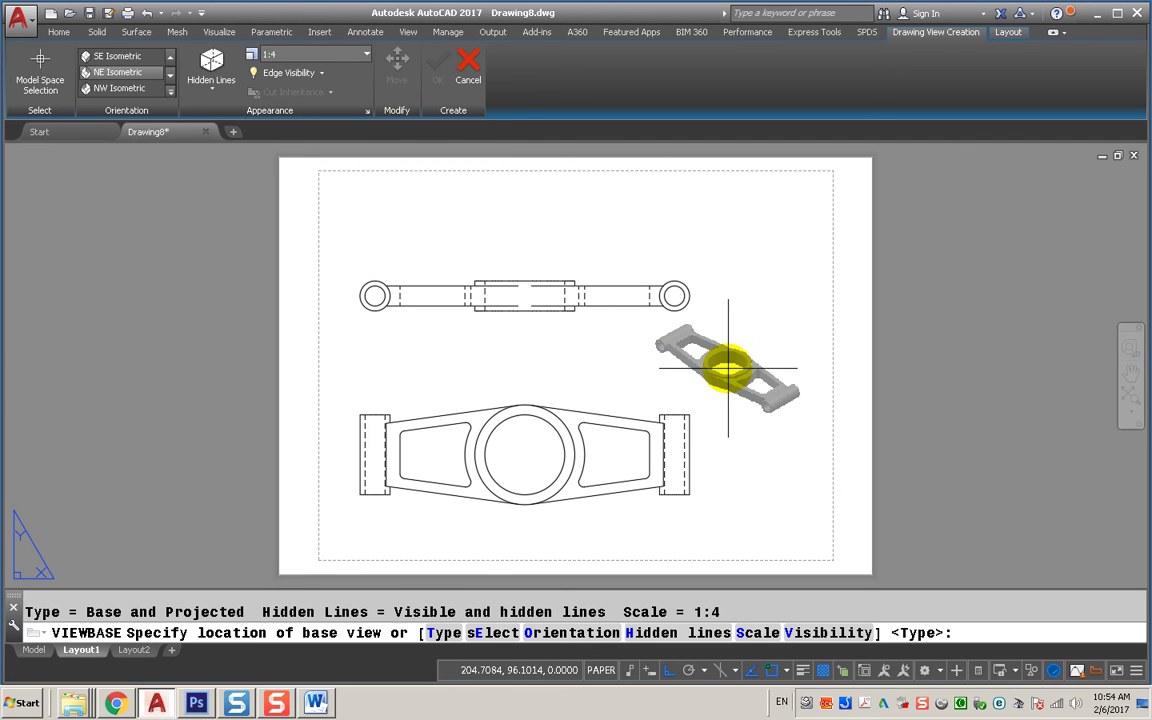
click(728, 368)
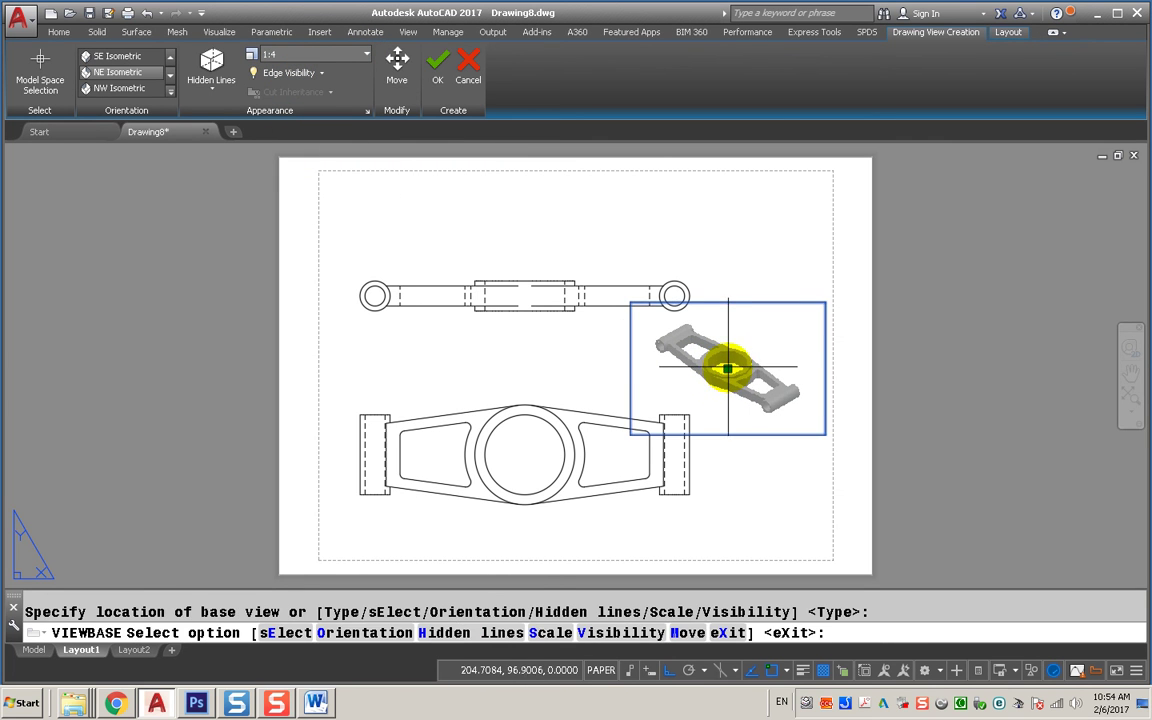
key(Return)
key(Return)
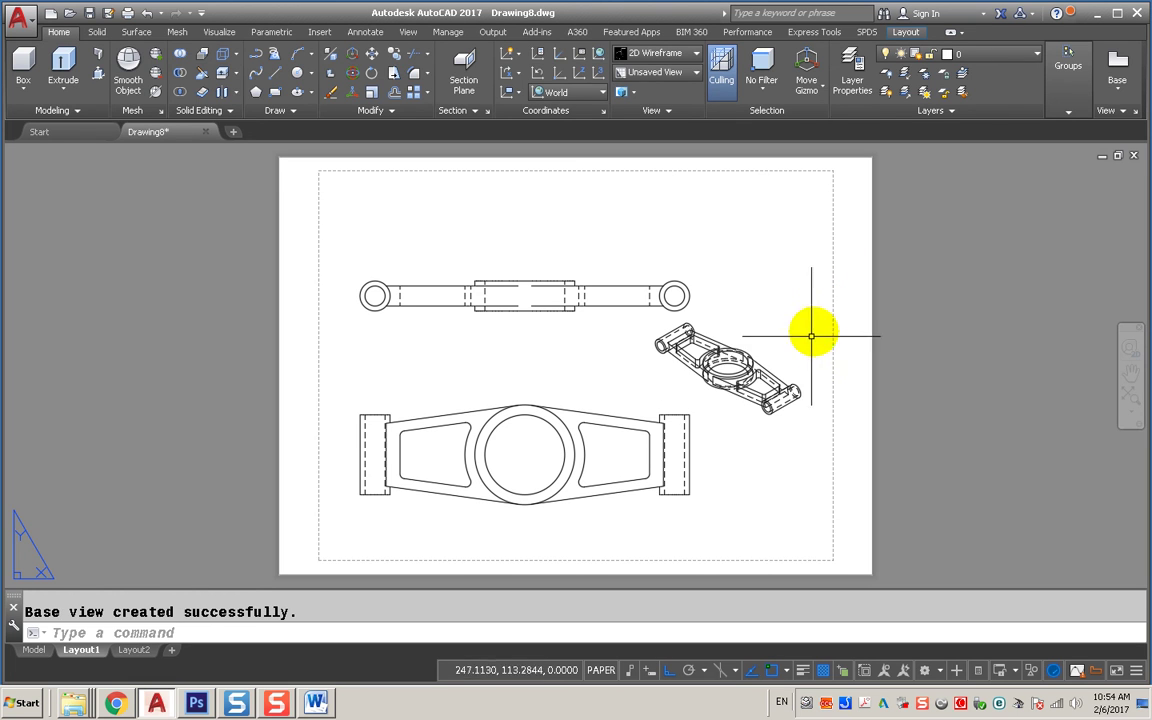
Set the isometric view's Hidden Lines display to Visible lines only.
double_click(780, 360)
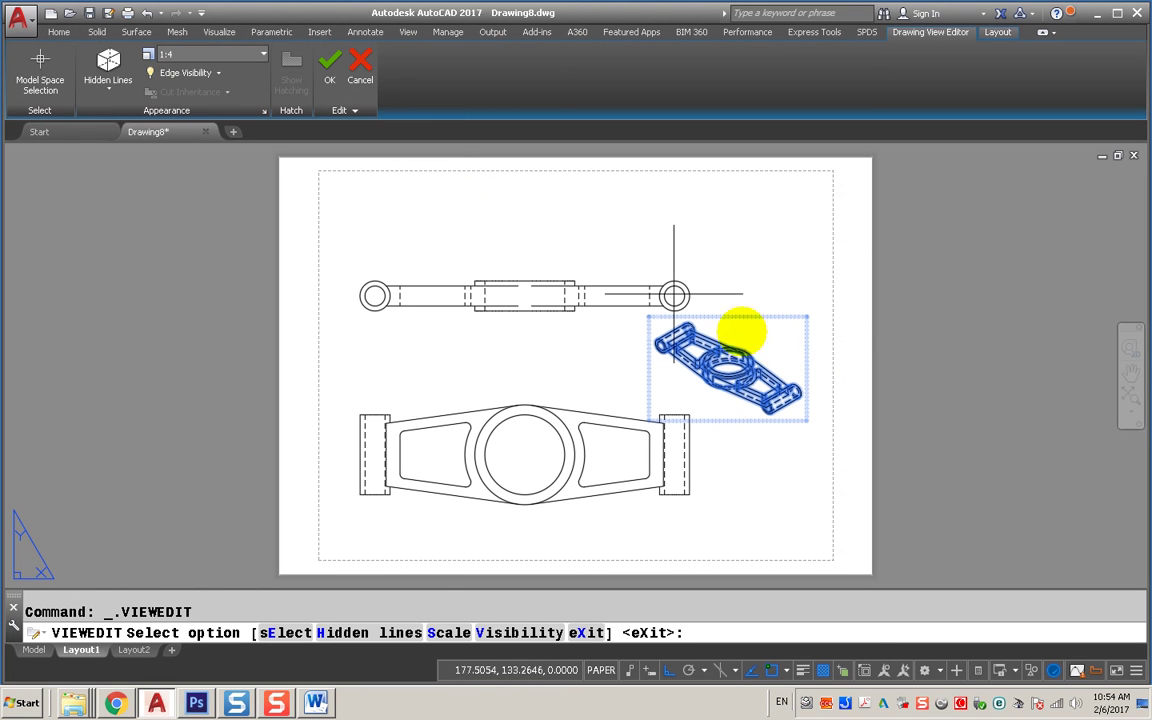
click(108, 80)
click(118, 122)
key(Return)
Reopen the isometric view for editing and show its Hidden Lines choices.
click(682, 322)
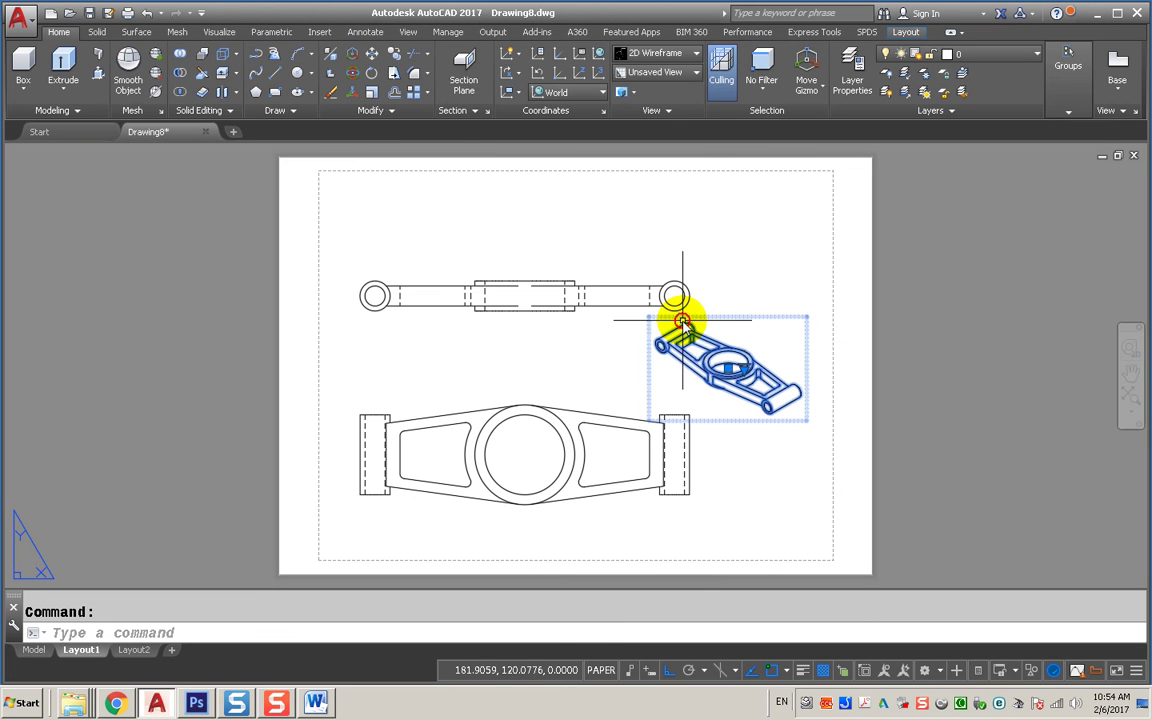
double_click(682, 322)
click(110, 82)
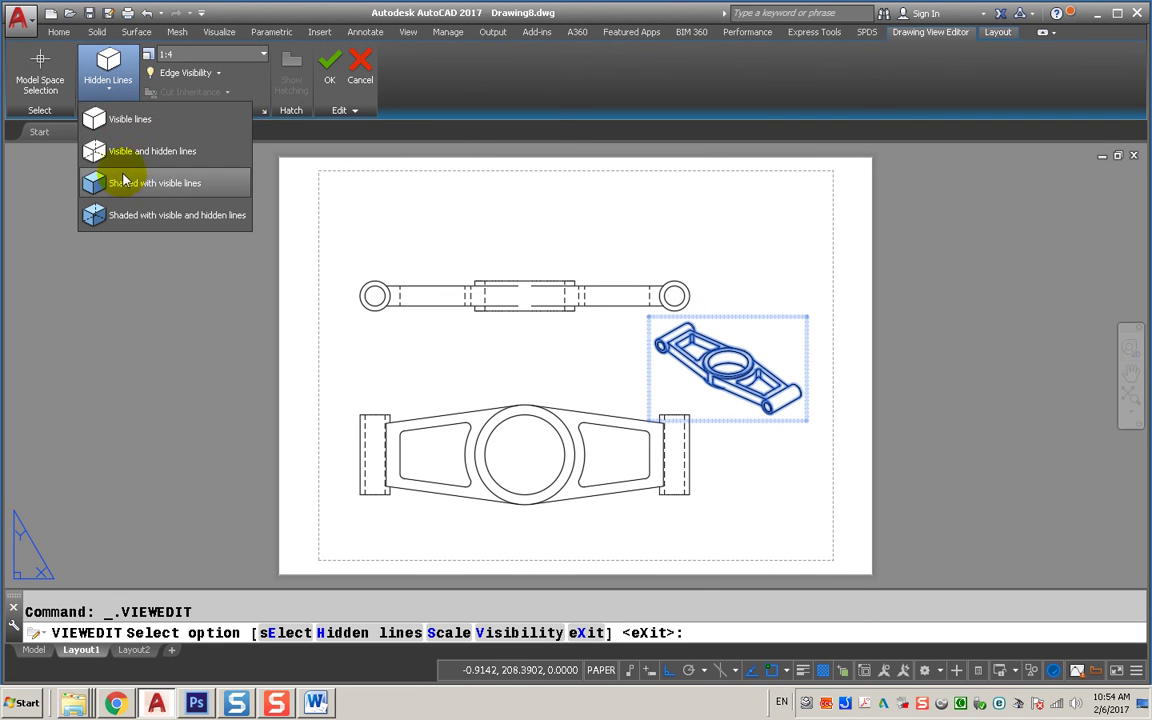